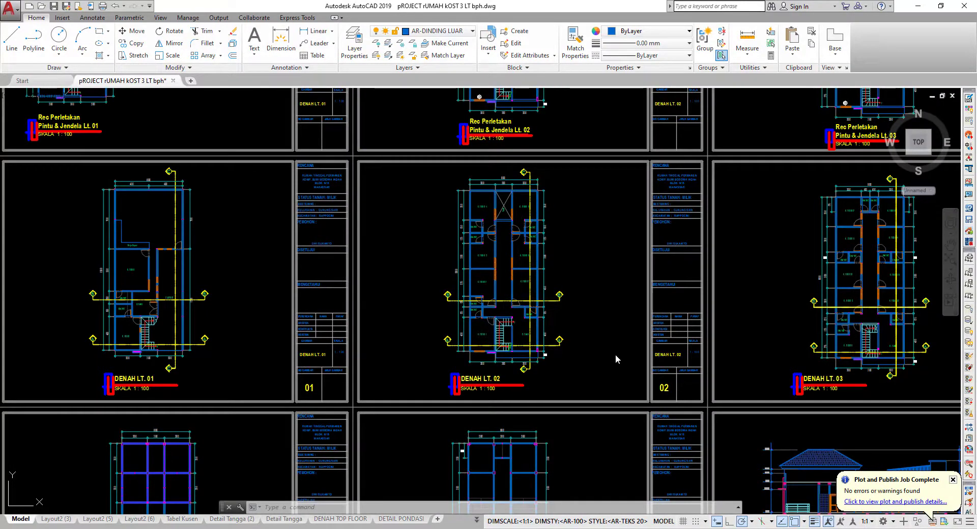
# Pan and zoom across the drawing to locate the DENAH LT. 01, 02 and 03 sheets.
pyautogui.moveTo(606, 329); pyautogui.dragTo(548, 277, button='middle')
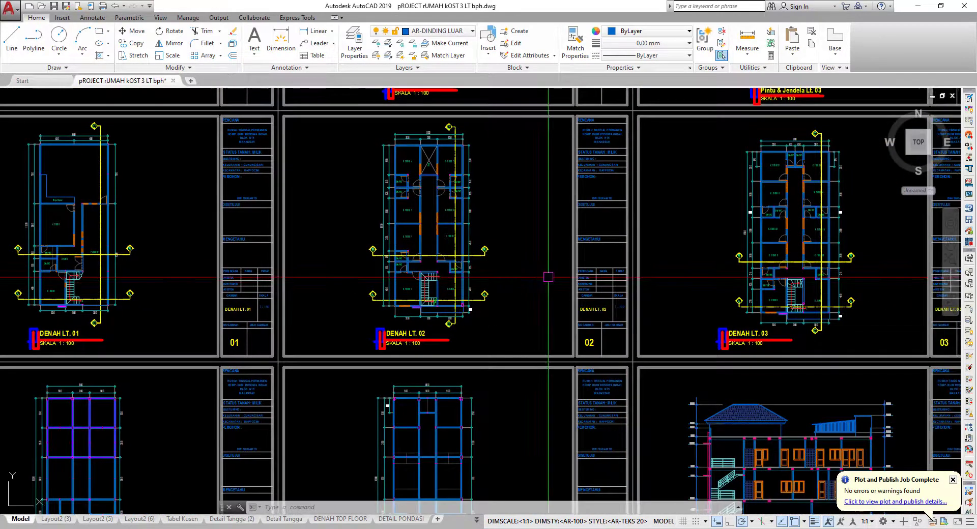
pyautogui.moveTo(508, 304)
pyautogui.mouseDown(button='middle')
pyautogui.moveTo(293, 339)
pyautogui.moveTo(490, 279)
pyautogui.moveTo(454, 308)
pyautogui.moveTo(281, 338)
pyautogui.moveTo(429, 318)
pyautogui.mouseUp(button='middle')
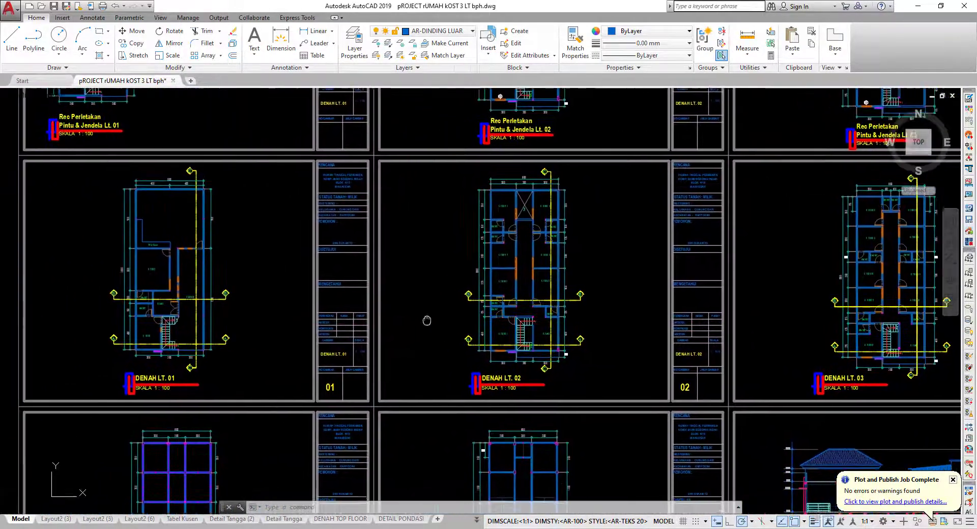
pyautogui.moveTo(236, 372); pyautogui.dragTo(250, 379, button='middle')
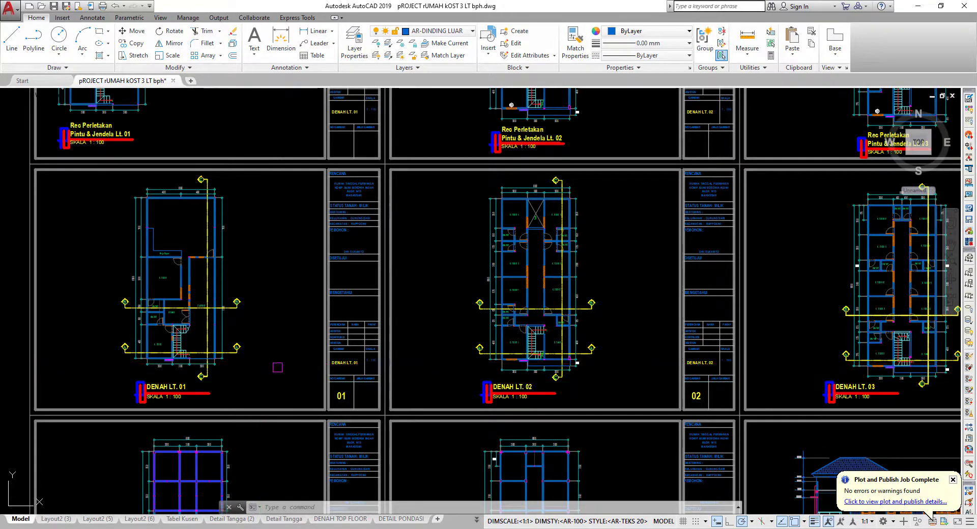
pyautogui.moveTo(278, 367)
pyautogui.mouseDown(button='middle')
pyautogui.moveTo(261, 331)
pyautogui.moveTo(265, 284)
pyautogui.mouseUp(button='middle')
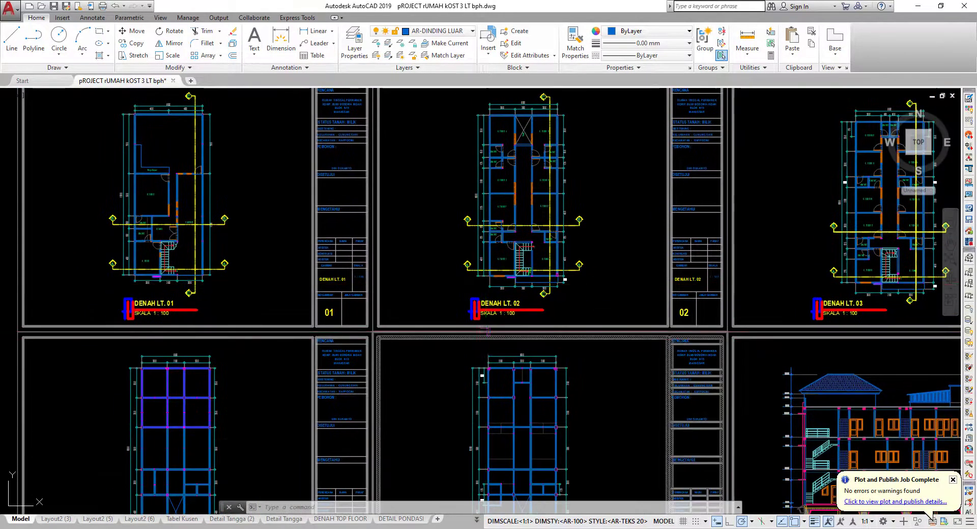
pyautogui.scroll(-2, 486, 332)
pyautogui.scroll(-2, 486, 332)
pyautogui.moveTo(305, 356); pyautogui.dragTo(400, 420, button='middle')
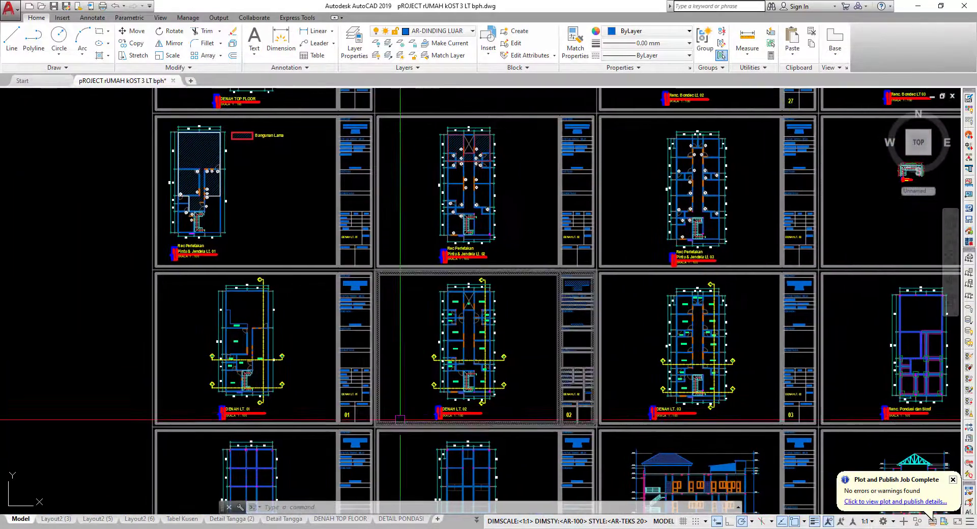
pyautogui.scroll(2, 400, 420)
pyautogui.scroll(-1, 400, 420)
pyautogui.scroll(-2, 305, 407)
pyautogui.scroll(3, 200, 401)
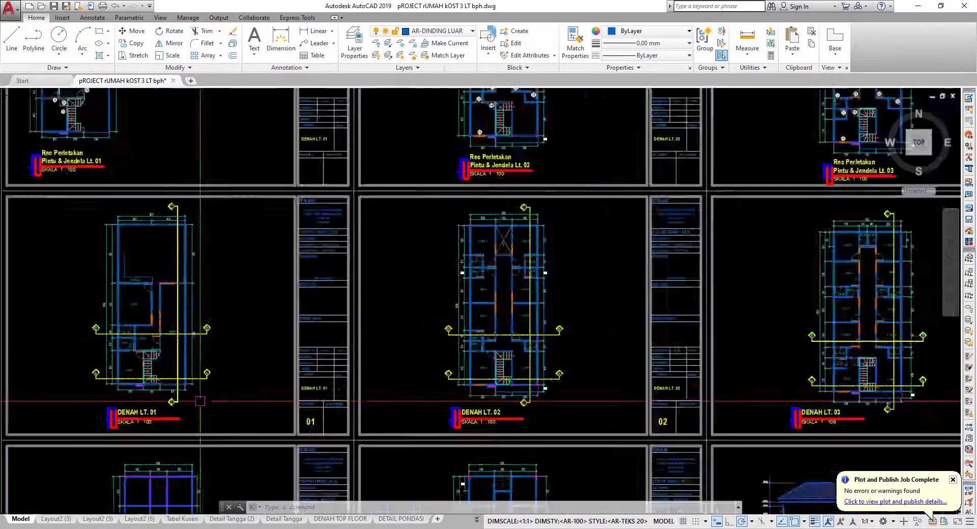
pyautogui.scroll(2, 200, 401)
pyautogui.moveTo(204, 432); pyautogui.dragTo(208, 402, button='middle')
pyautogui.moveTo(579, 402); pyautogui.dragTo(468, 396, button='middle')
pyautogui.moveTo(613, 391)
pyautogui.mouseDown(button='middle')
pyautogui.moveTo(503, 386)
pyautogui.moveTo(662, 371)
pyautogui.mouseUp(button='middle')
pyautogui.scroll(-2, 503, 386)
pyautogui.scroll(2, 713, 361)
pyautogui.scroll(1, 716, 359)
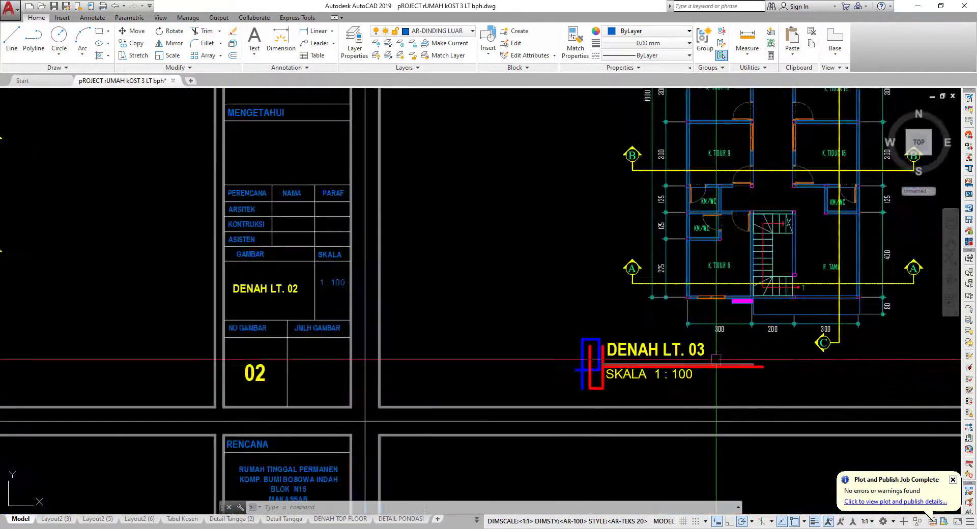
pyautogui.scroll(-3, 711, 339)
pyautogui.scroll(-1, 711, 339)
pyautogui.scroll(1, 305, 331)
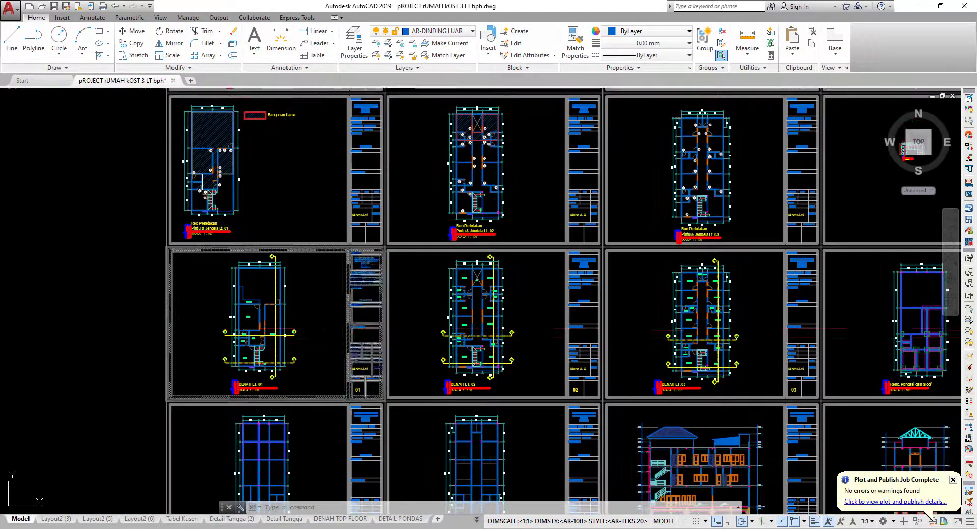
pyautogui.moveTo(270, 315)
pyautogui.mouseDown(button='middle')
pyautogui.moveTo(288, 337)
pyautogui.moveTo(280, 335)
pyautogui.mouseUp(button='middle')
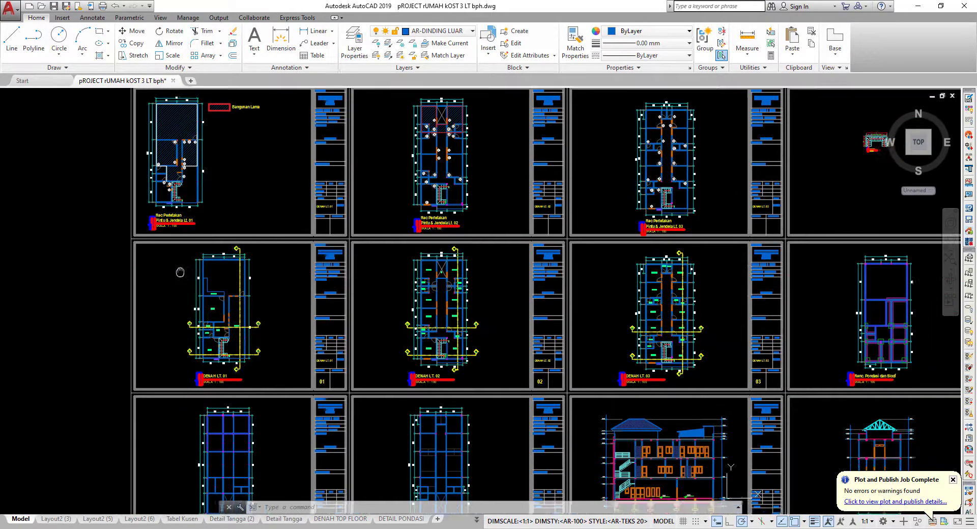
pyautogui.scroll(2, 210, 290)
pyautogui.scroll(3, 356, 382)
pyautogui.scroll(-3, 325, 387)
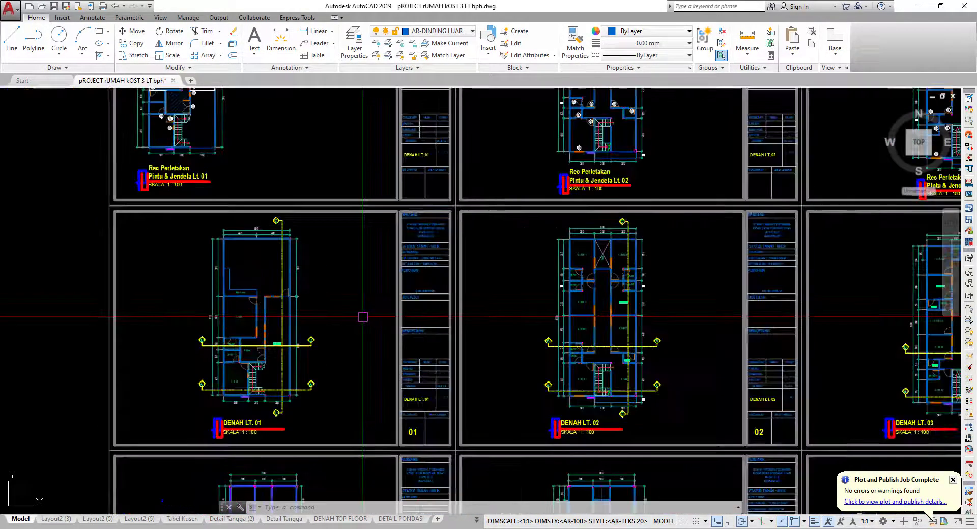
pyautogui.moveTo(625, 350)
pyautogui.mouseDown(button='middle')
pyautogui.moveTo(569, 336)
pyautogui.moveTo(552, 349)
pyautogui.mouseUp(button='middle')
pyautogui.scroll(1, 483, 370)
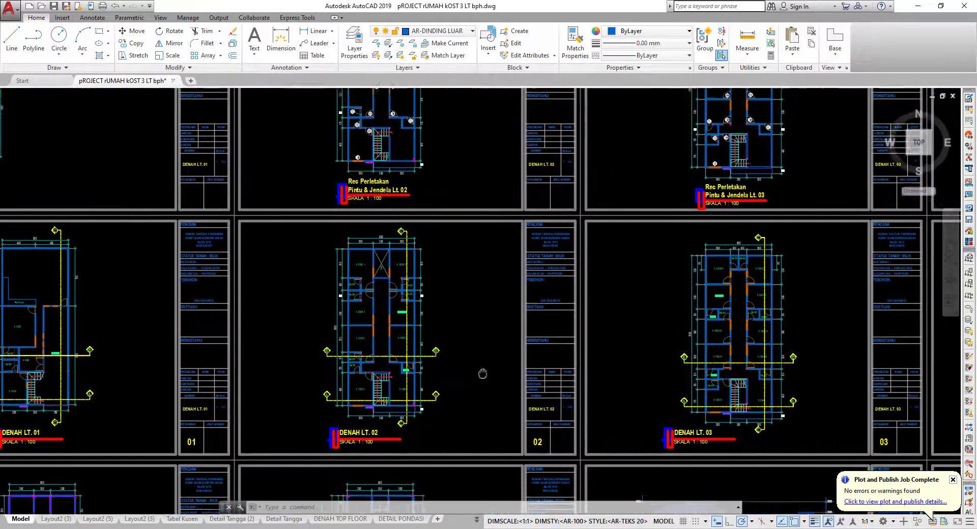
pyautogui.scroll(-1, 636, 366)
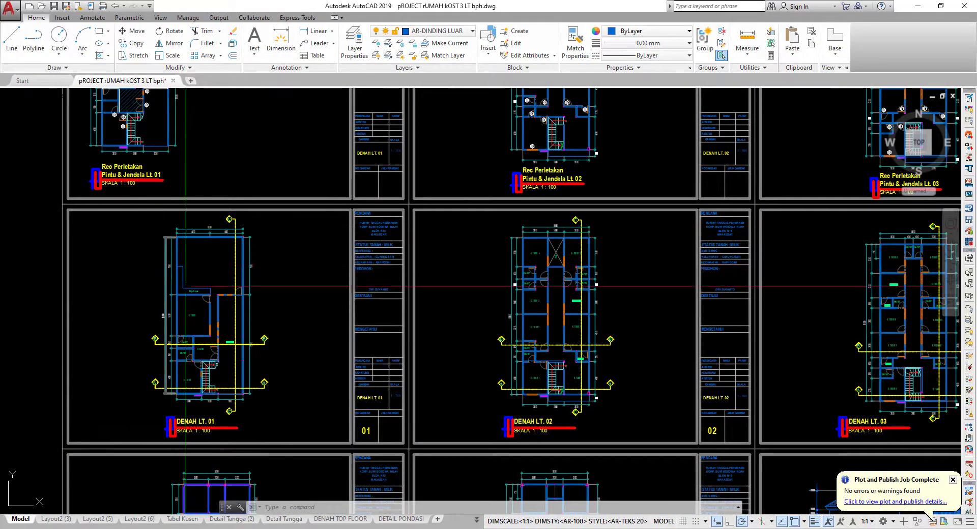
pyautogui.moveTo(892, 433); pyautogui.dragTo(718, 394, button='middle')
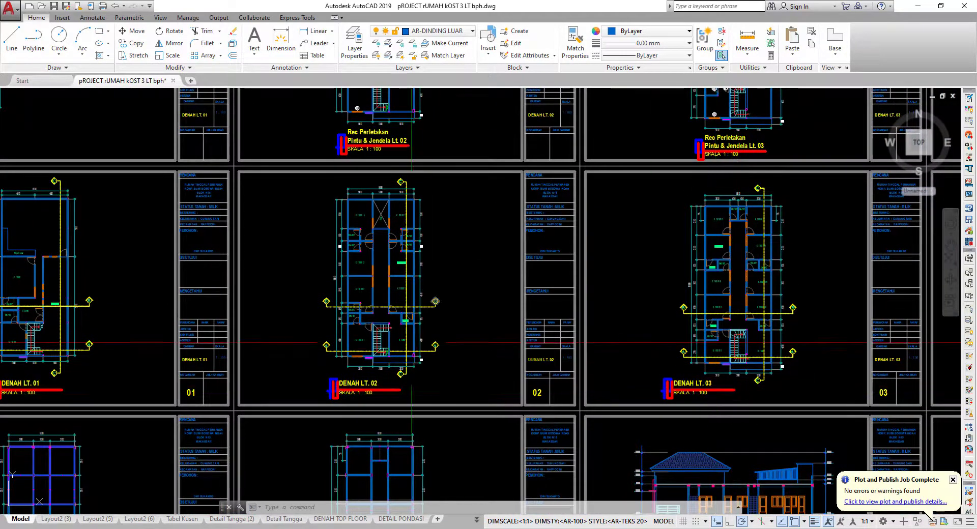
pyautogui.moveTo(411, 342); pyautogui.dragTo(567, 341, button='middle')
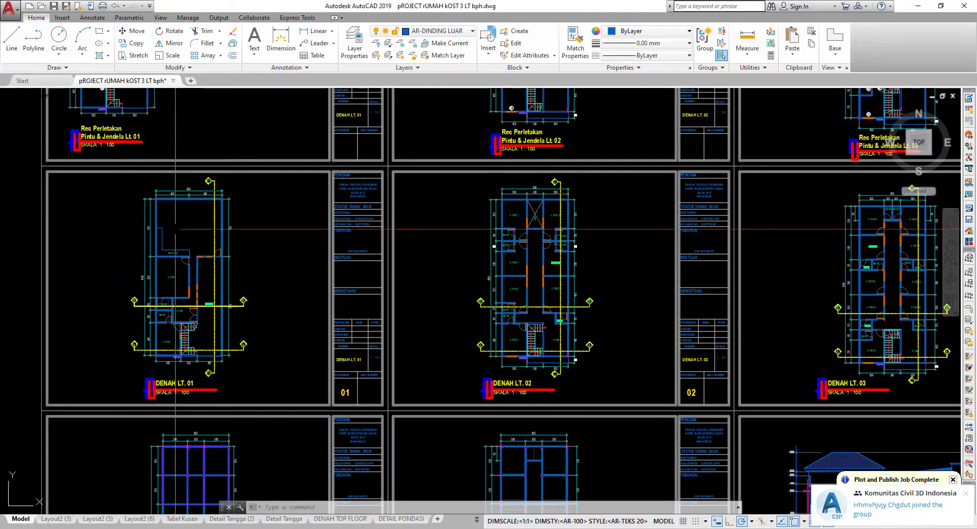
# Crossing-select the DENAH LT. 01 and DENAH LT. 02 floor plans.
pyautogui.click(266, 392)
pyautogui.click(127, 172)
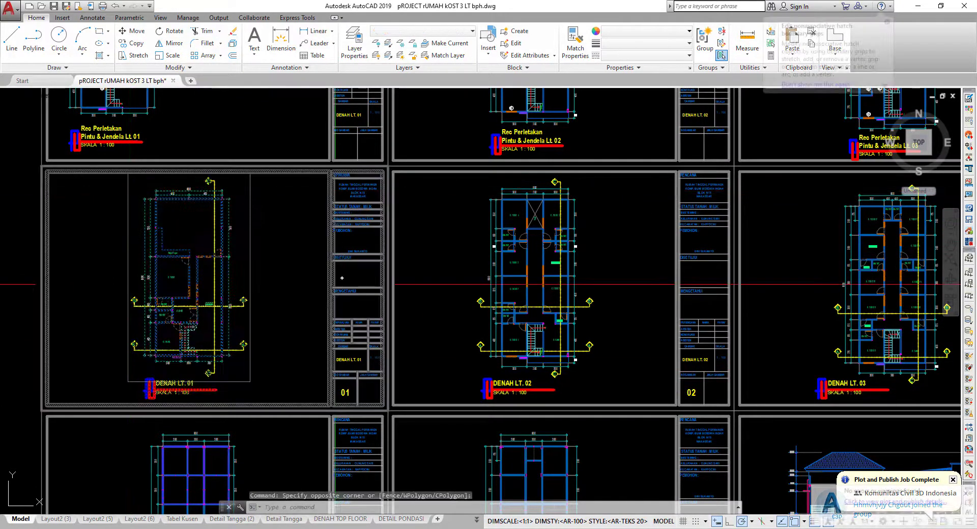
pyautogui.press('Escape')
pyautogui.click(614, 394)
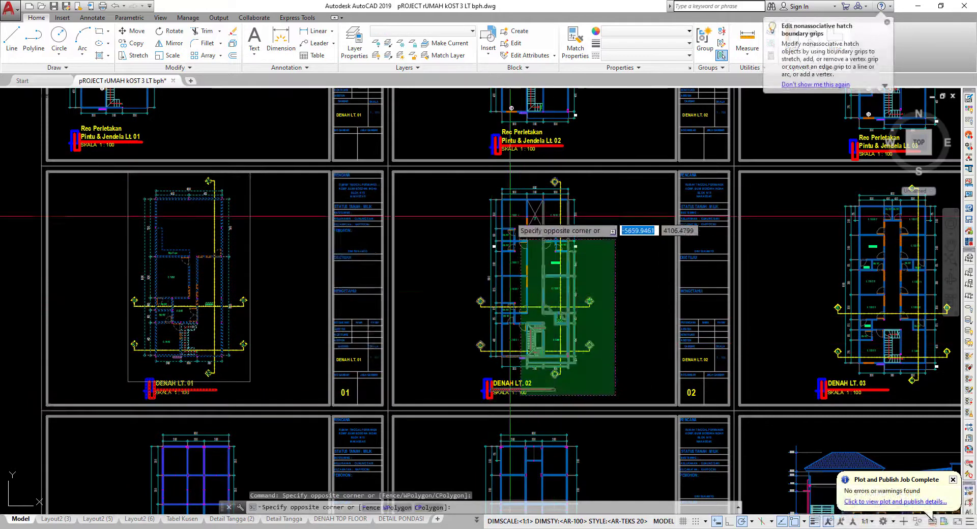
pyautogui.click(490, 174)
# Add the DENAH LT. 03 plan to the selection and pan over all three selected plans.
pyautogui.scroll(-3, 609, 335)
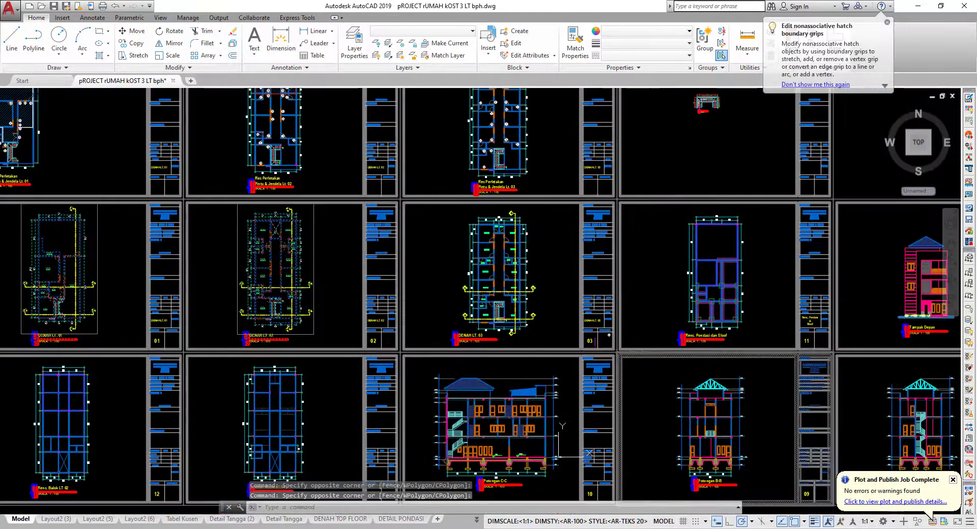
pyautogui.moveTo(423, 282); pyautogui.dragTo(521, 288, button='middle')
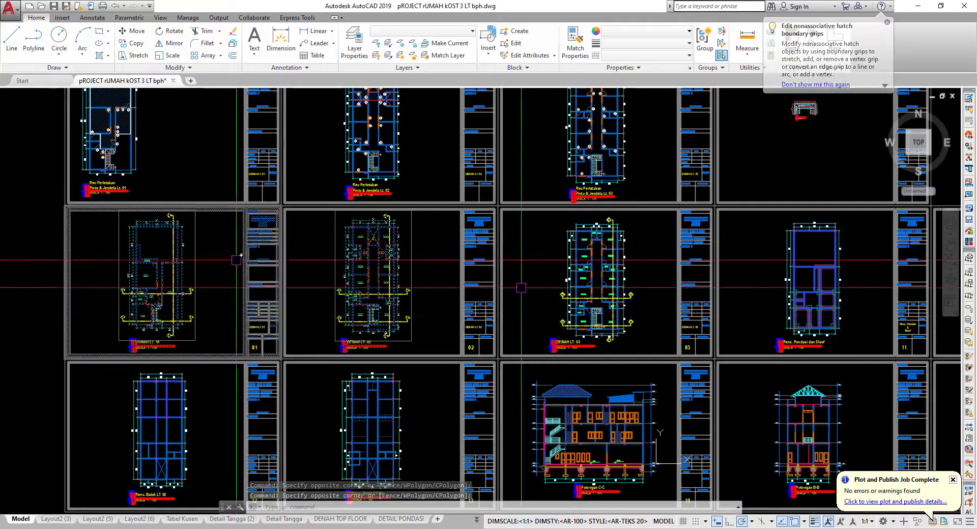
pyautogui.click(652, 345)
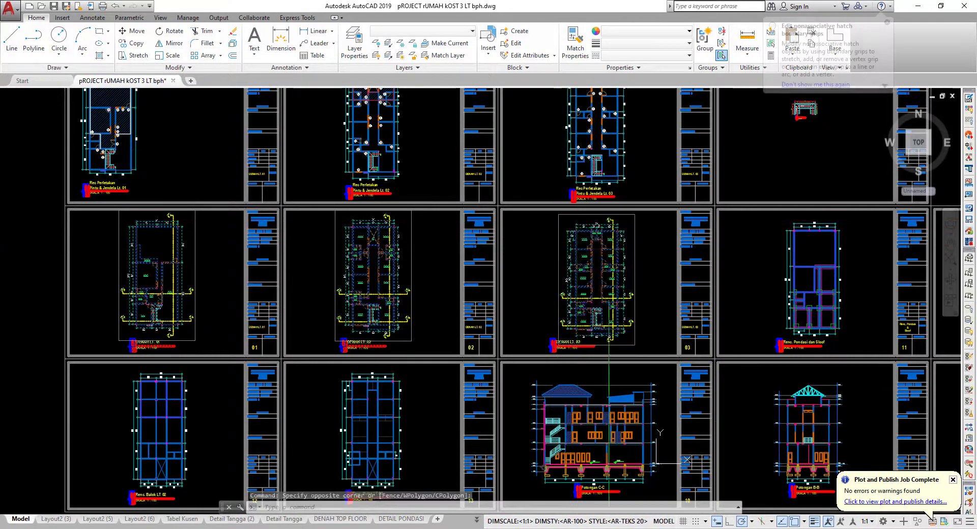
pyautogui.scroll(4, 605, 349)
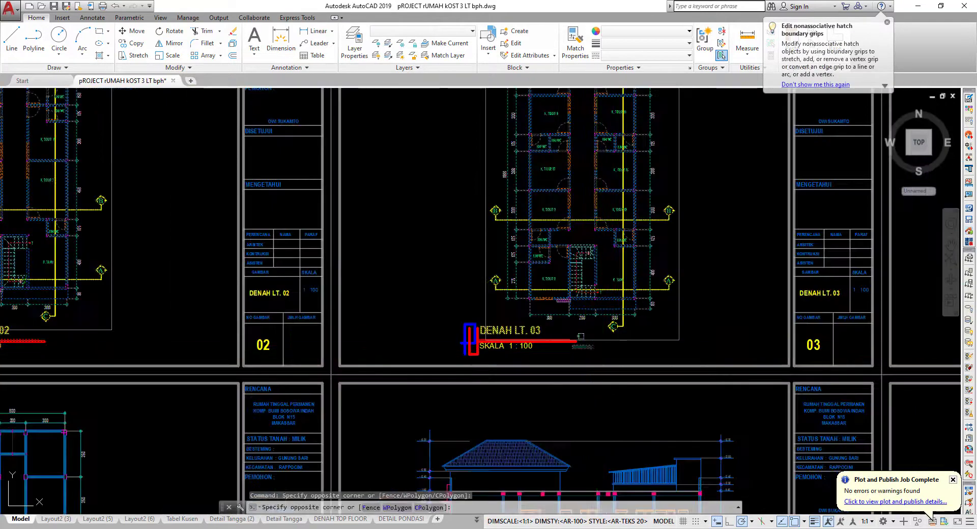
pyautogui.click(447, 291)
pyautogui.scroll(-2, 330, 274)
pyautogui.scroll(-2, 330, 275)
pyautogui.moveTo(330, 275); pyautogui.dragTo(363, 274, button='middle')
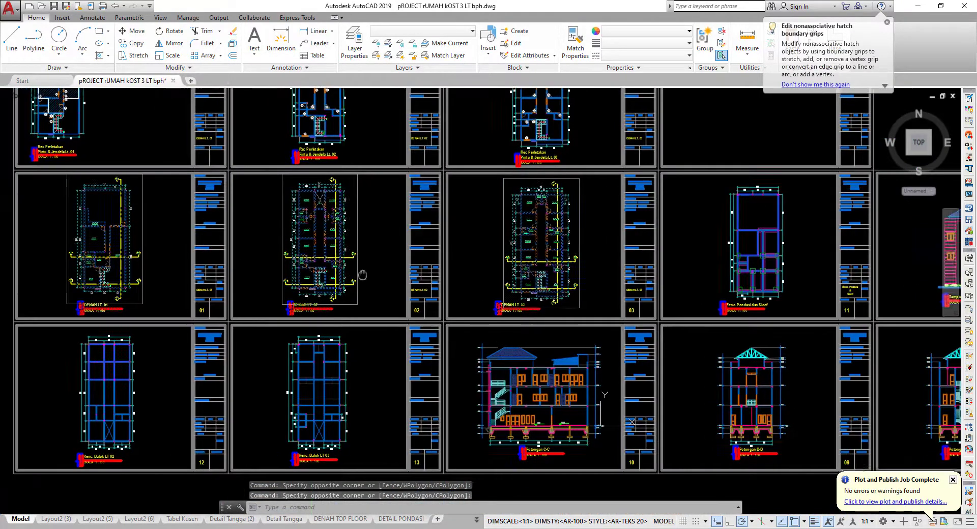
pyautogui.moveTo(335, 305); pyautogui.dragTo(429, 322, button='middle')
pyautogui.scroll(1, 243, 321)
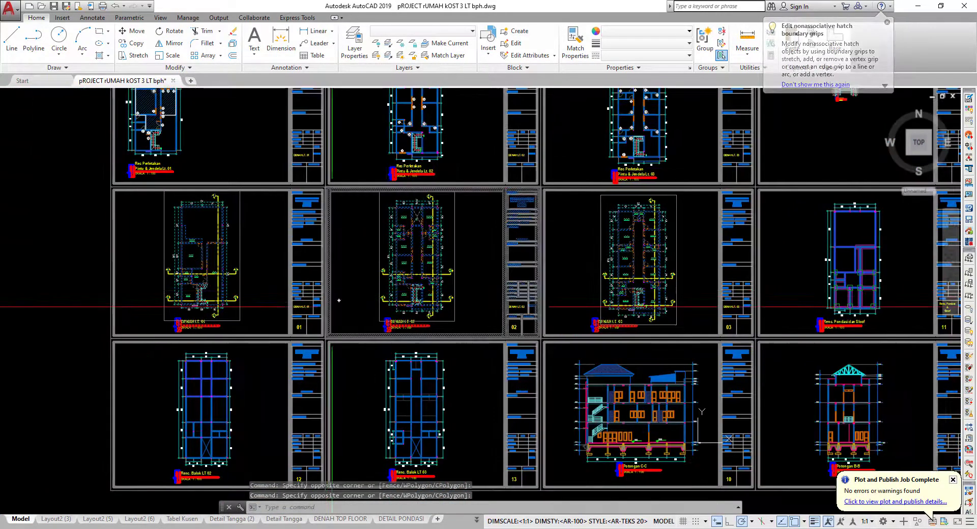
pyautogui.scroll(1, 243, 321)
pyautogui.moveTo(227, 309); pyautogui.dragTo(282, 327, button='middle')
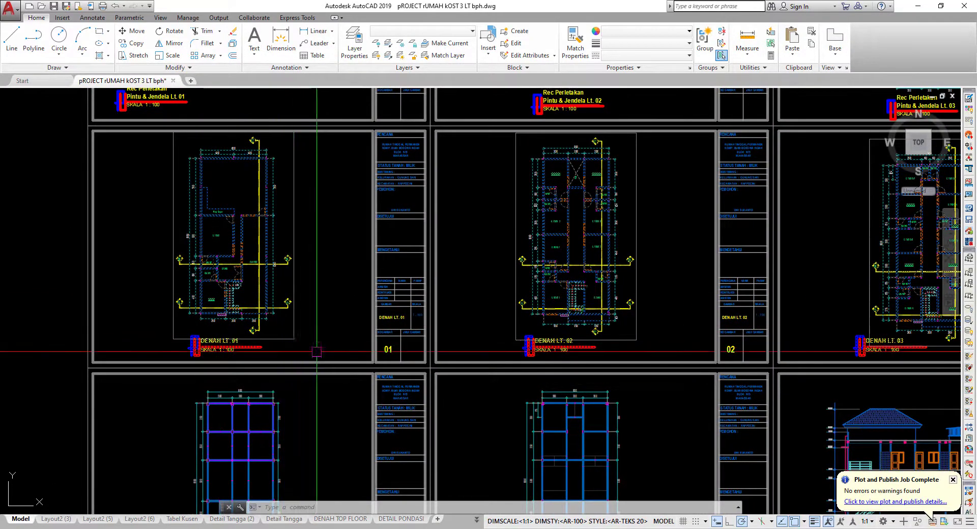
pyautogui.moveTo(275, 278); pyautogui.dragTo(216, 285, button='middle')
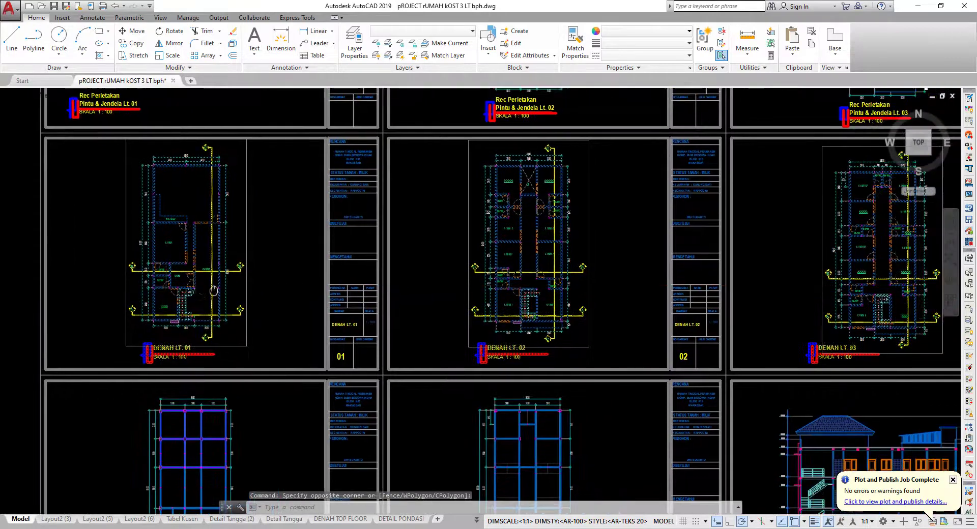
pyautogui.moveTo(580, 325); pyautogui.dragTo(448, 323, button='middle')
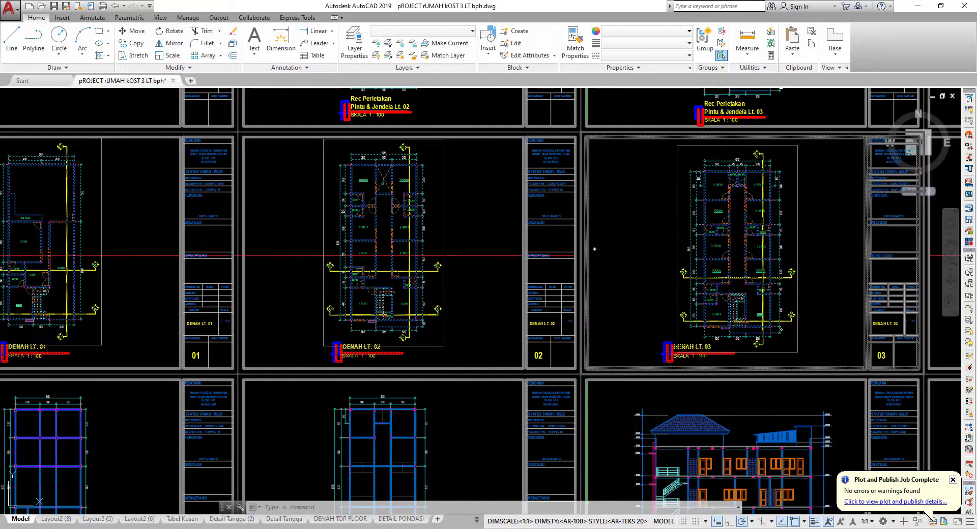
# Copy the three selected plans via Clipboard > Copy and open a new blank Drawing1.
pyautogui.rightClick(417, 217)
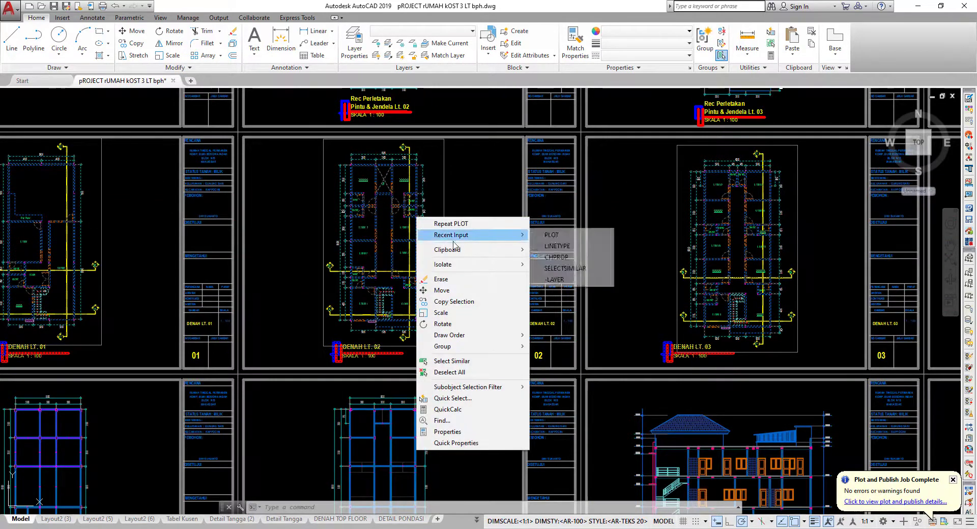
pyautogui.moveTo(447, 249)
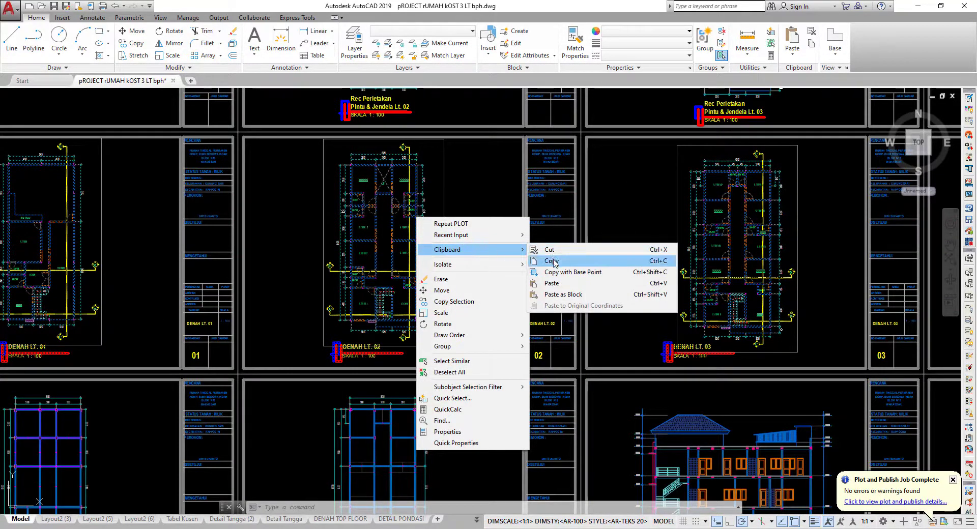
pyautogui.click(554, 262)
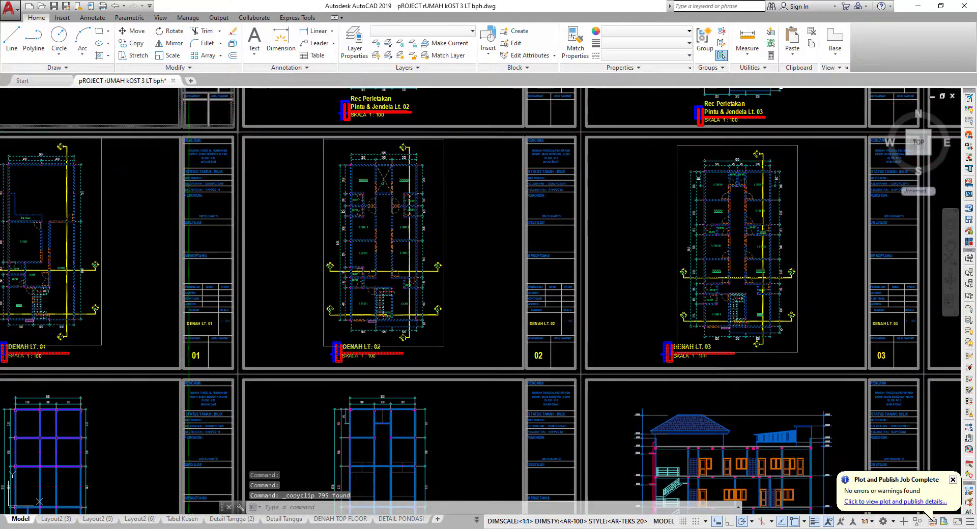
pyautogui.click(191, 81)
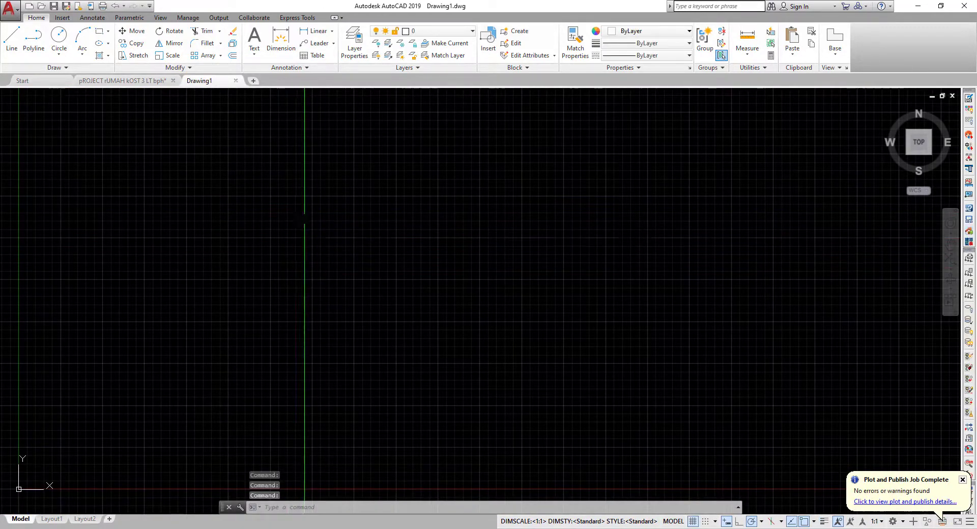
# Paste the three floor plans into Drawing1 at a picked insertion point and look around.
pyautogui.rightClick(306, 206)
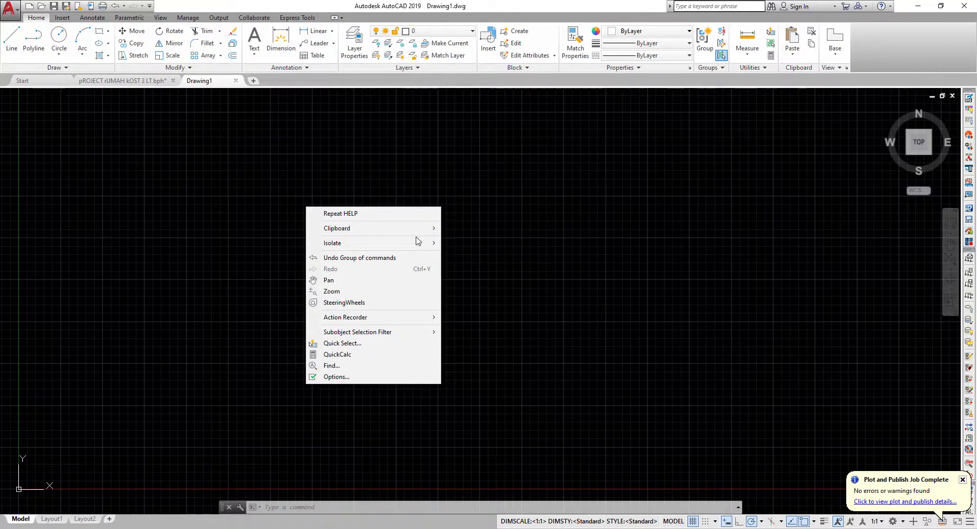
pyautogui.moveTo(337, 228)
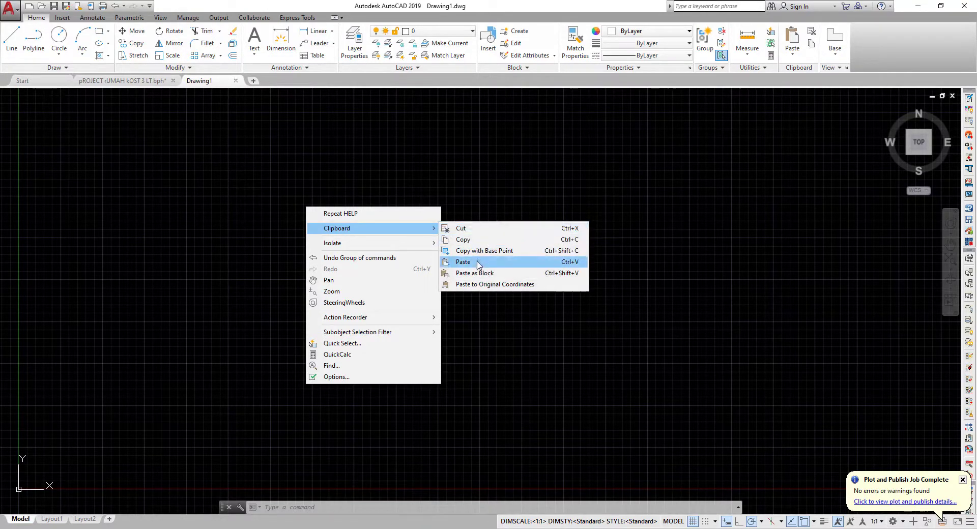
pyautogui.click(478, 263)
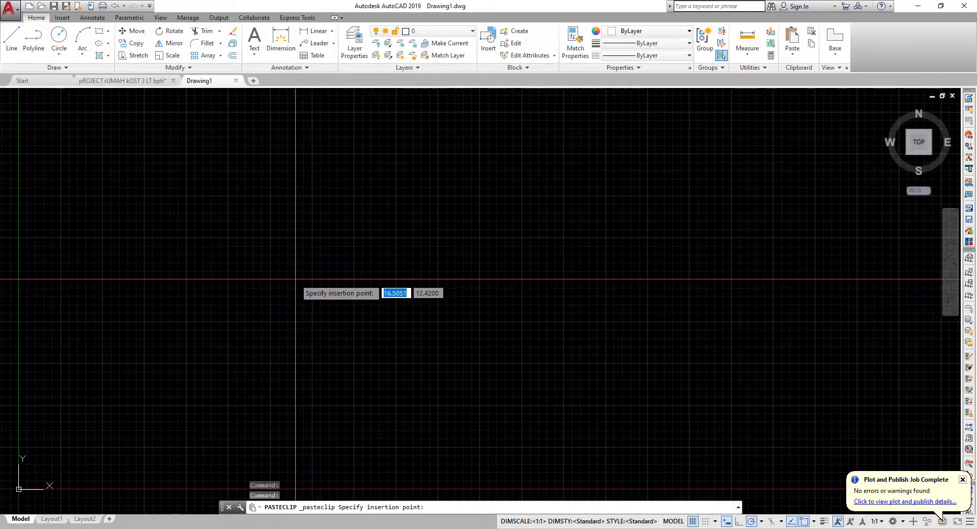
pyautogui.click(304, 279)
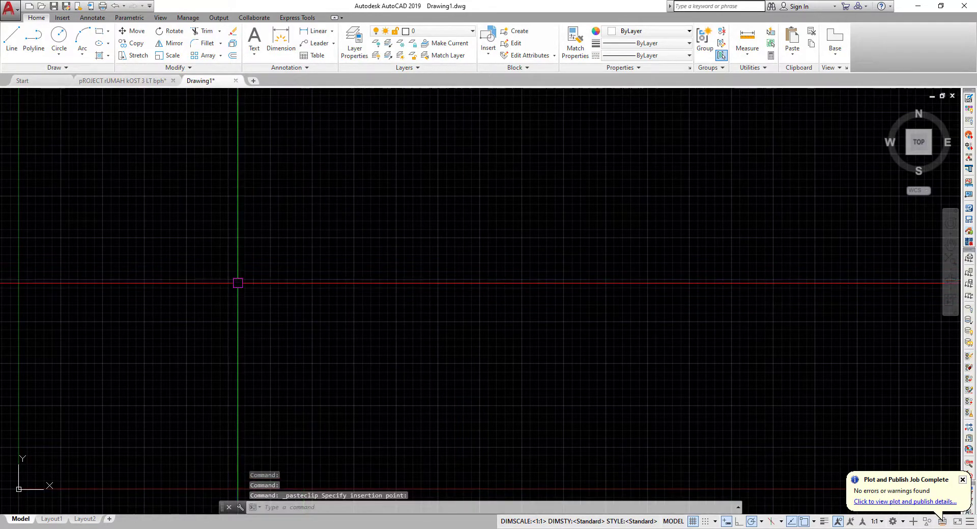
pyautogui.scroll(-3, 314, 269)
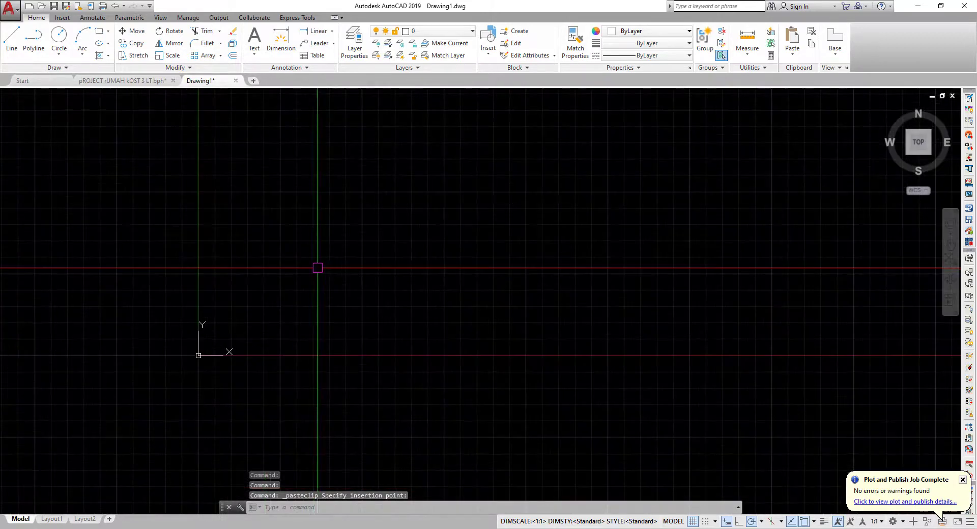
pyautogui.moveTo(328, 265); pyautogui.dragTo(262, 275, button='middle')
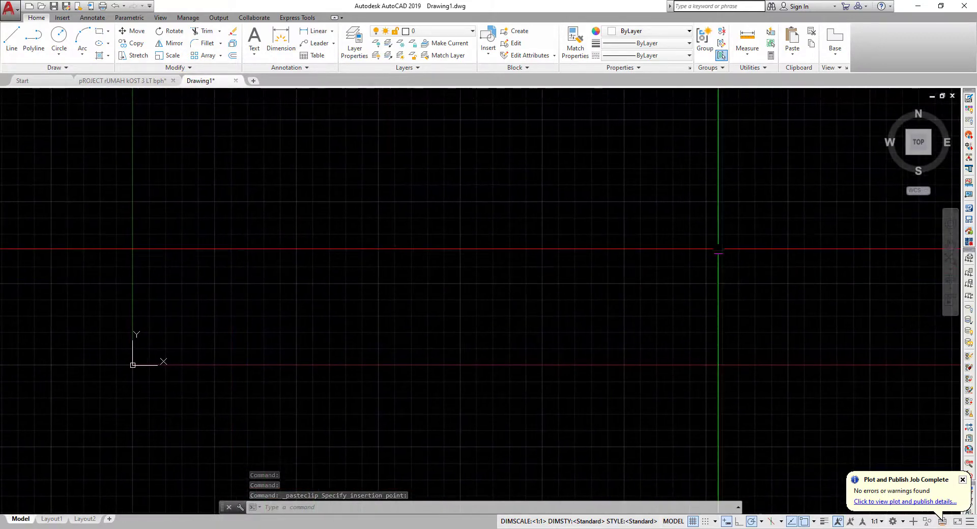
# Fit the drawing with the ViewCube TOP view so DENAH LT. 01–03 sit side by side.
pyautogui.click(920, 145)
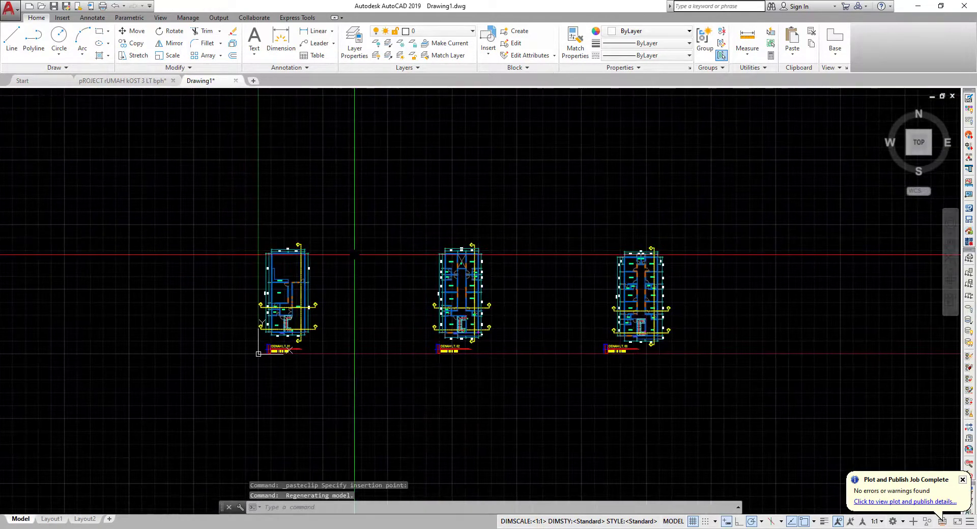
pyautogui.scroll(4, 321, 254)
pyautogui.scroll(-3, 375, 328)
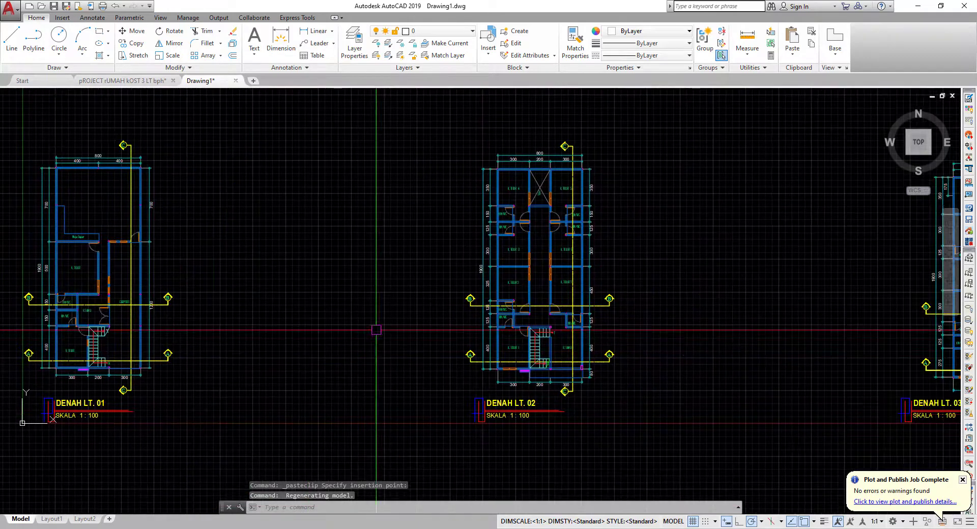
pyautogui.scroll(3, 719, 427)
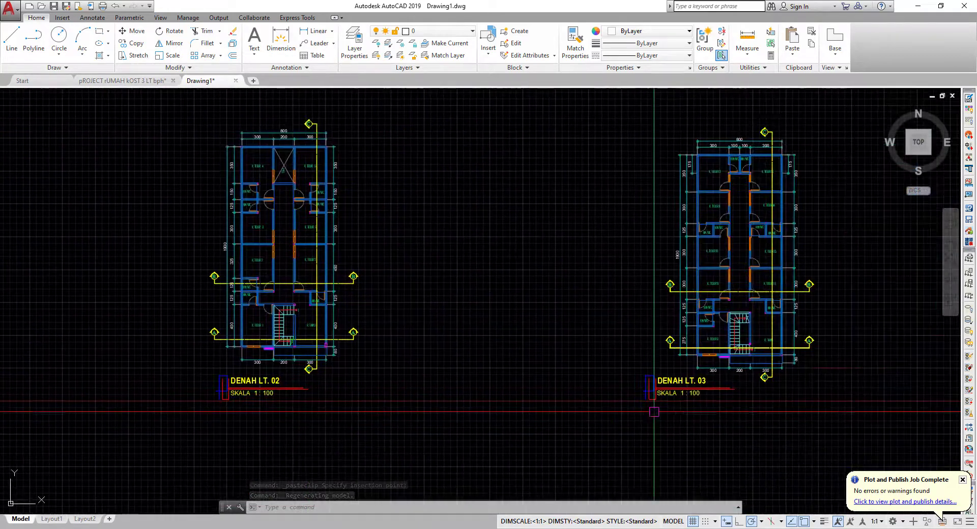
pyautogui.moveTo(292, 338); pyautogui.dragTo(549, 366, button='middle')
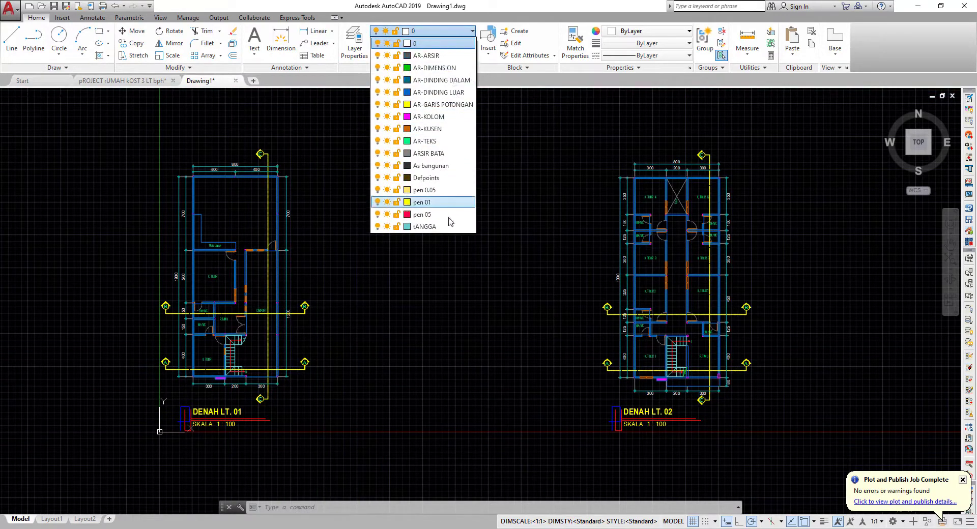
pyautogui.click(441, 259)
pyautogui.scroll(-1, 349, 272)
pyautogui.scroll(-1, 349, 272)
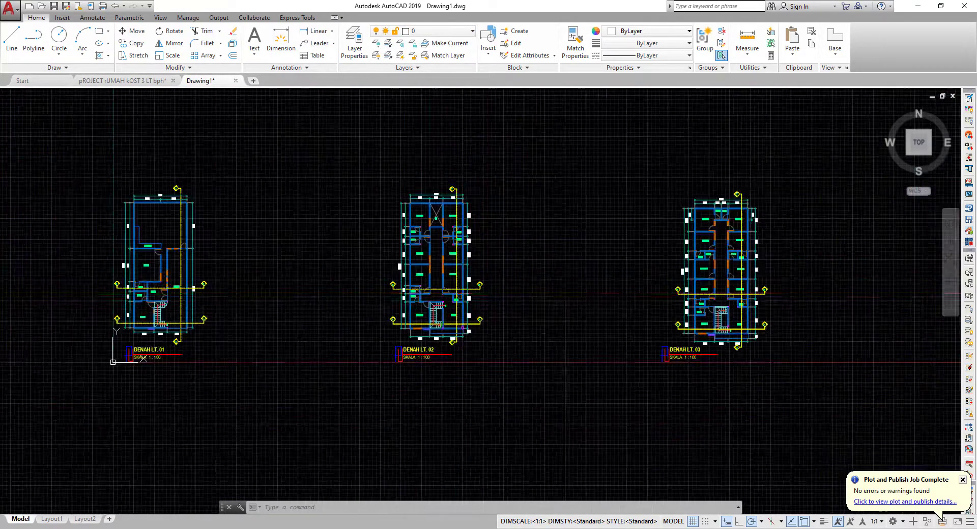
# Window-select all three pasted plans, then zoom into a wall and back out.
pyautogui.click(85, 148)
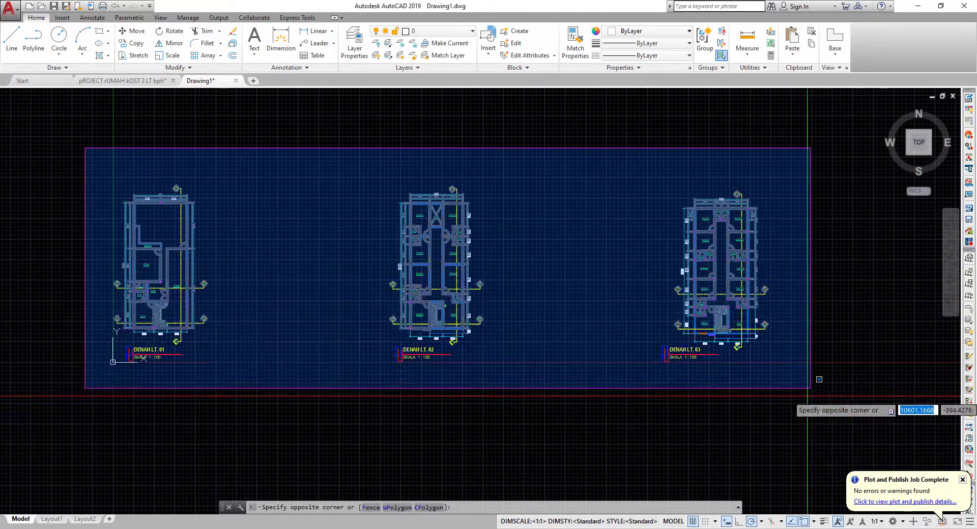
pyautogui.click(860, 322)
pyautogui.click(807, 395)
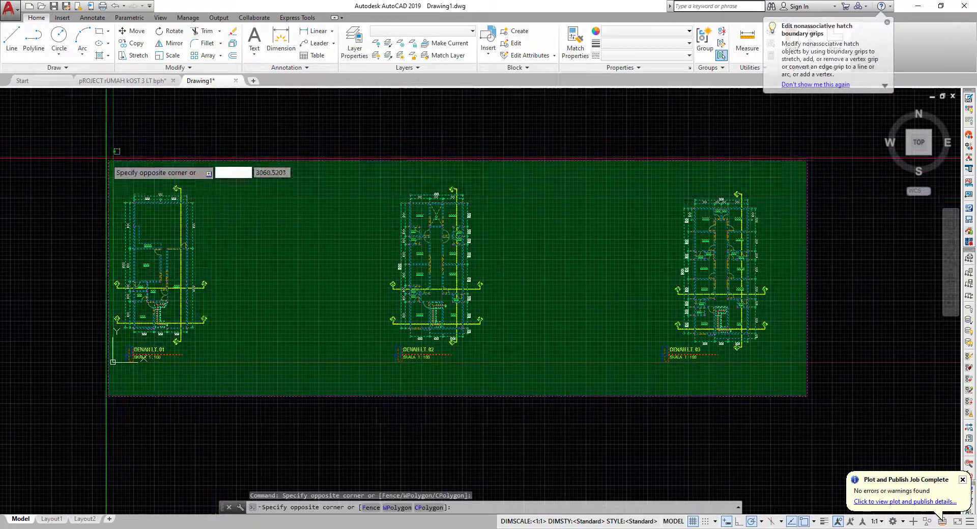
pyautogui.click(219, 204)
pyautogui.scroll(5, 247, 184)
pyautogui.scroll(3, 247, 184)
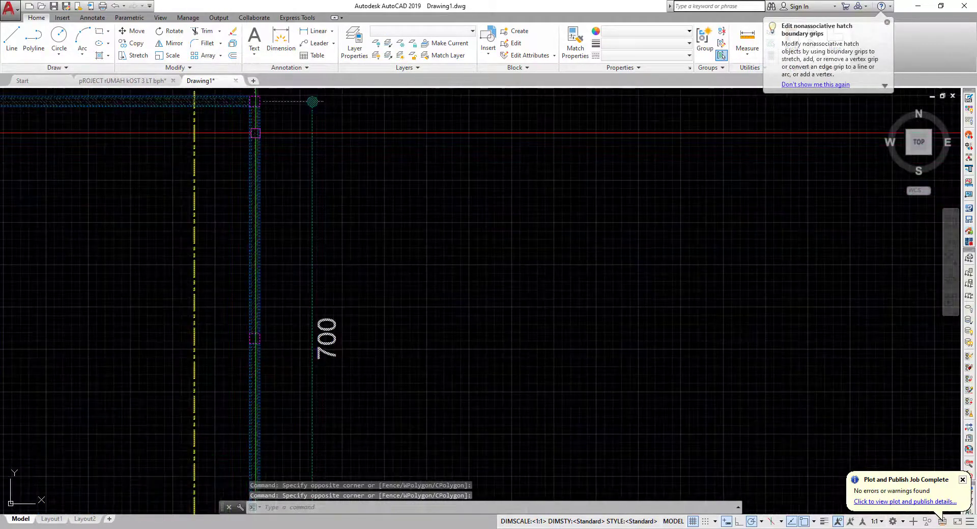
pyautogui.scroll(2, 256, 132)
pyautogui.scroll(-3, 255, 145)
pyautogui.scroll(1, 258, 164)
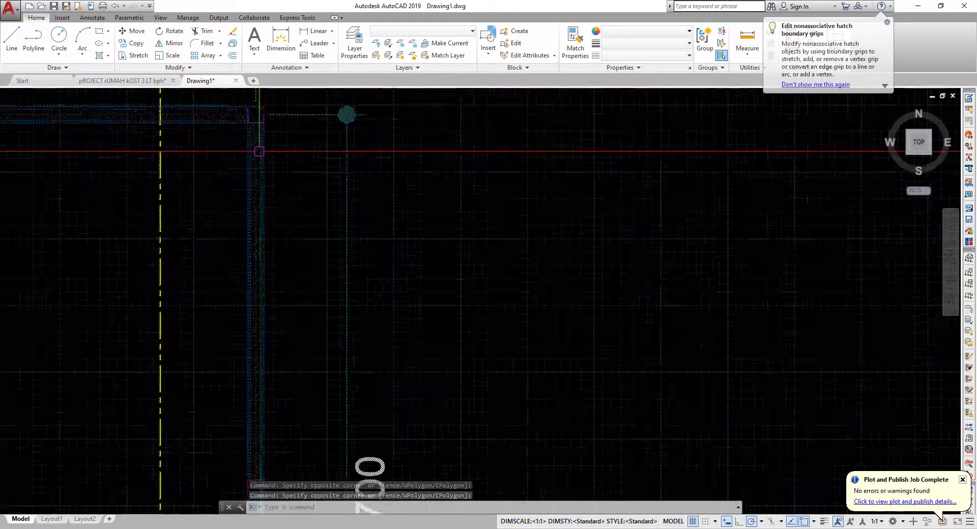
pyautogui.scroll(1, 258, 148)
pyautogui.scroll(-3, 254, 137)
pyautogui.scroll(-5, 278, 198)
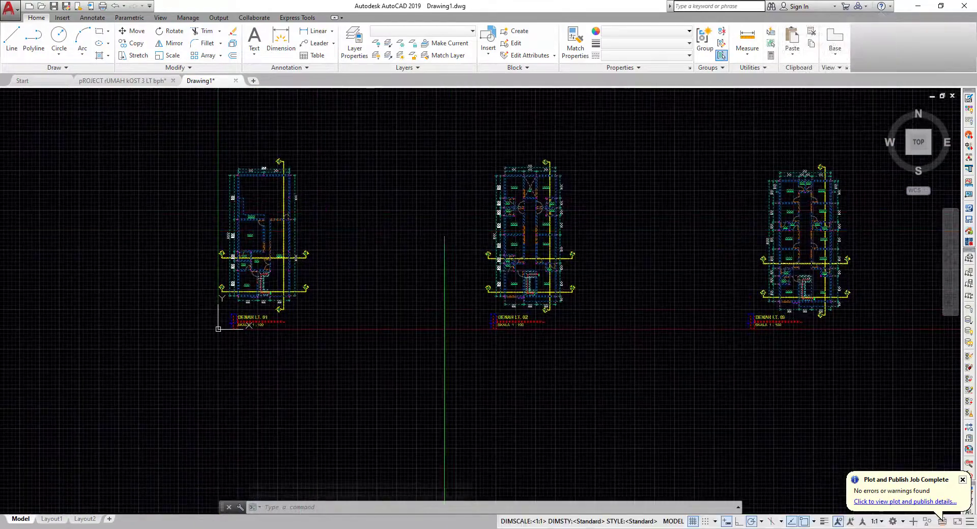
pyautogui.scroll(2, 254, 136)
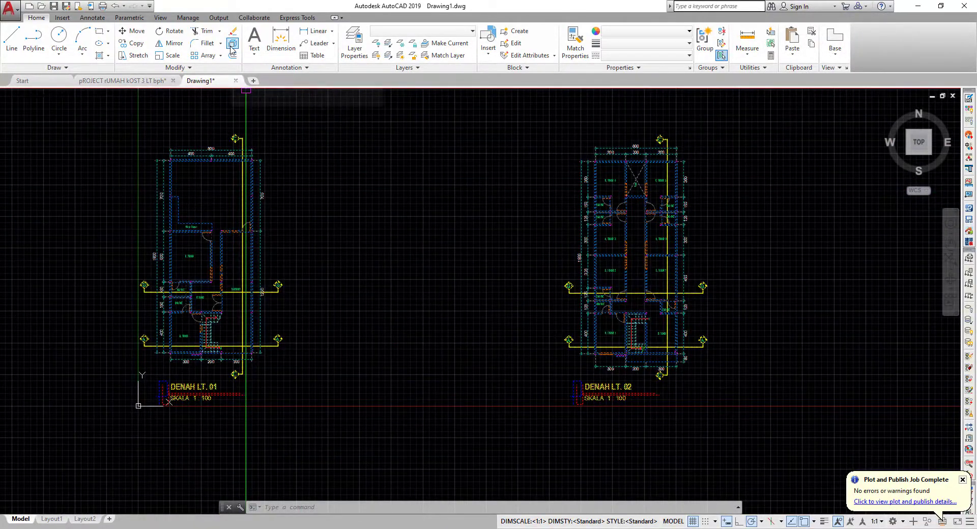
# Drag a selection over all three floor plans, zooming in and out to check them.
pyautogui.scroll(4, 252, 181)
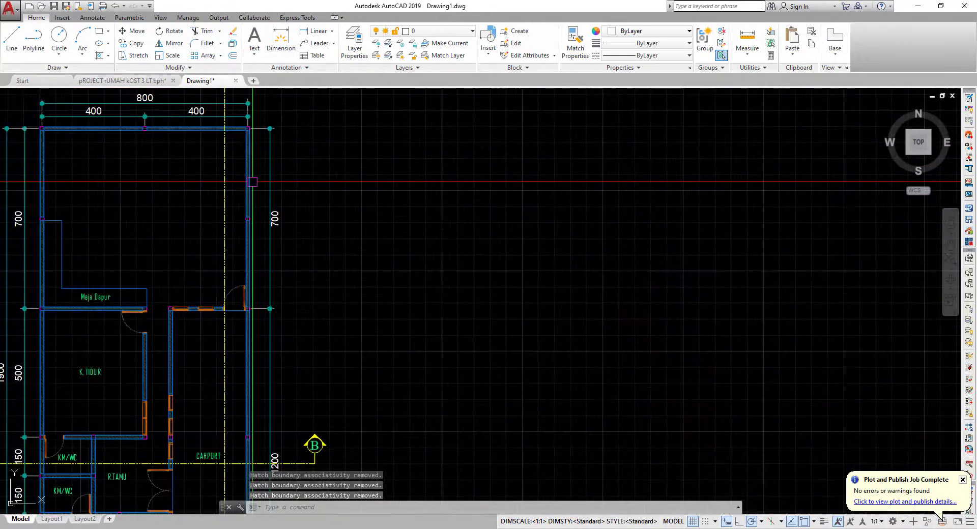
pyautogui.scroll(4, 252, 182)
pyautogui.scroll(-10, 218, 126)
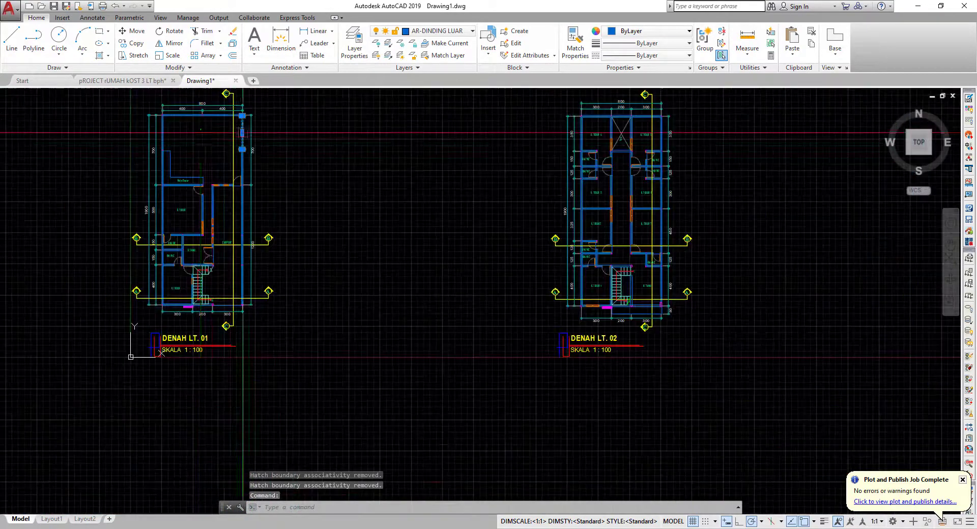
pyautogui.scroll(-3, 218, 127)
pyautogui.moveTo(124, 113); pyautogui.dragTo(801, 328)
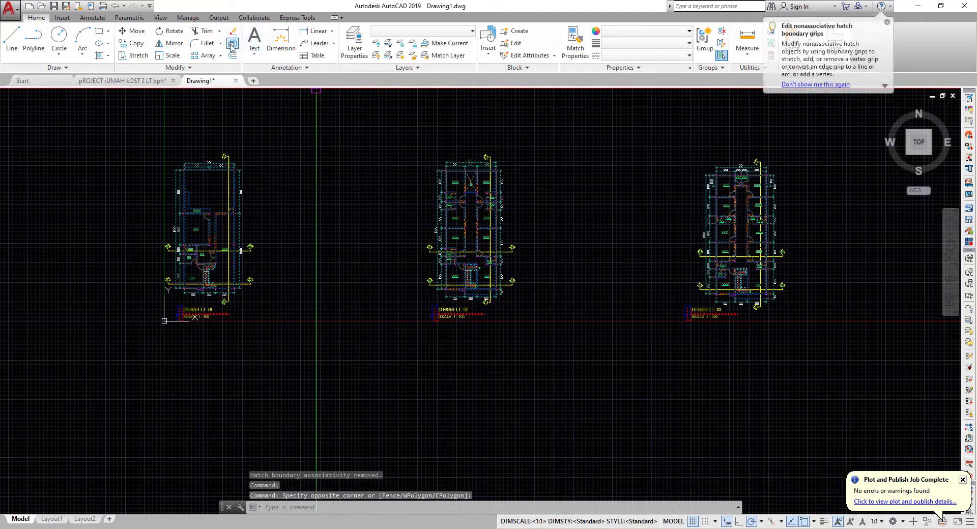
pyautogui.scroll(5, 240, 144)
pyautogui.scroll(3, 240, 144)
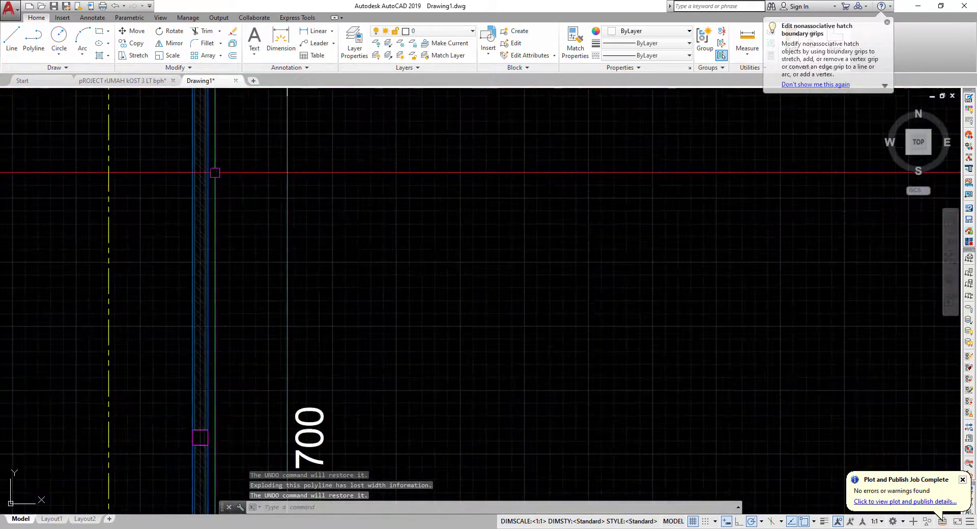
pyautogui.scroll(2, 240, 144)
pyautogui.scroll(-8, 207, 167)
pyautogui.scroll(-3, 208, 167)
pyautogui.scroll(-3, 330, 243)
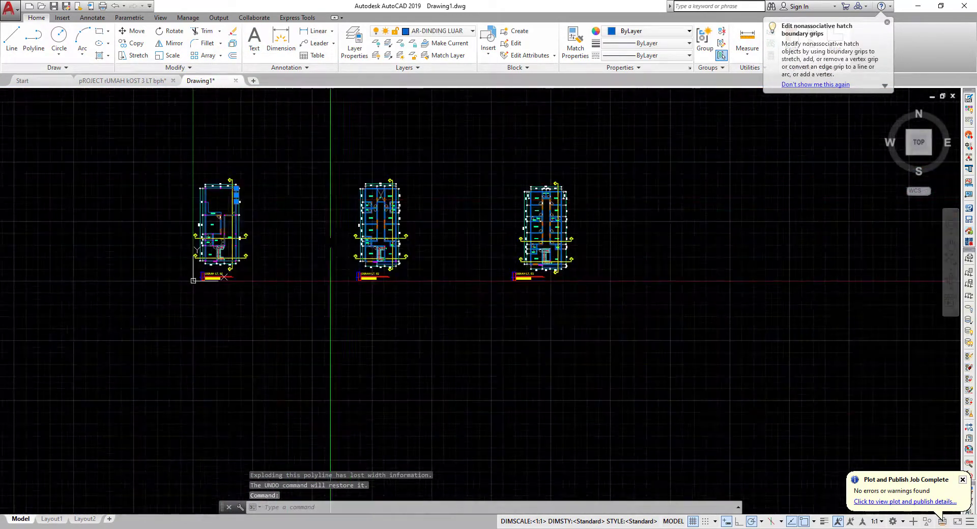
pyautogui.scroll(3, 348, 241)
pyautogui.scroll(-2, 348, 240)
pyautogui.scroll(1, 301, 257)
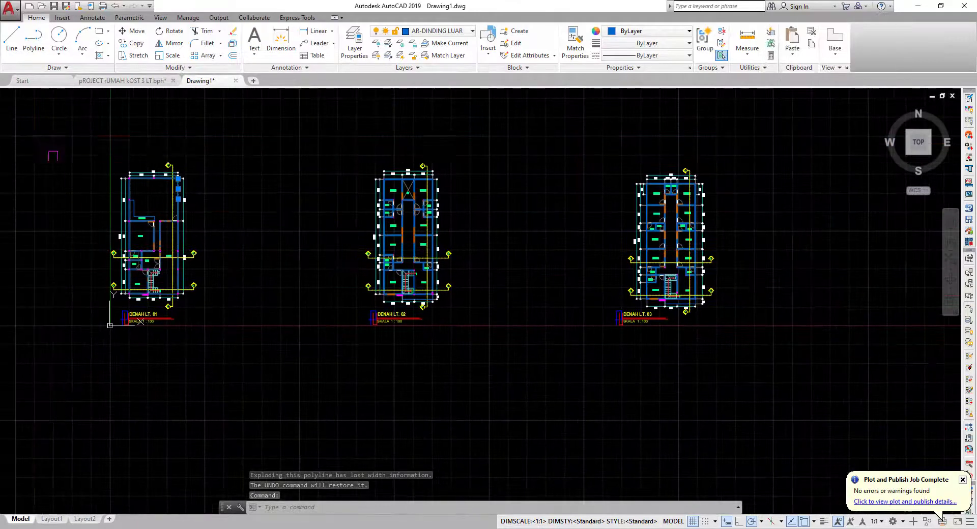
# Window-select all three exploded floor plans again.
pyautogui.click(50, 116)
pyautogui.click(752, 331)
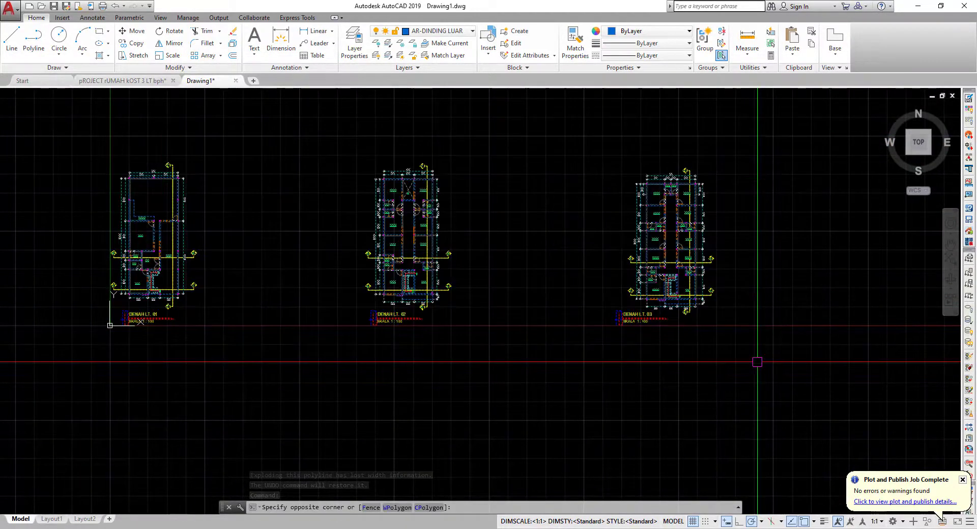
pyautogui.click(756, 342)
pyautogui.click(68, 134)
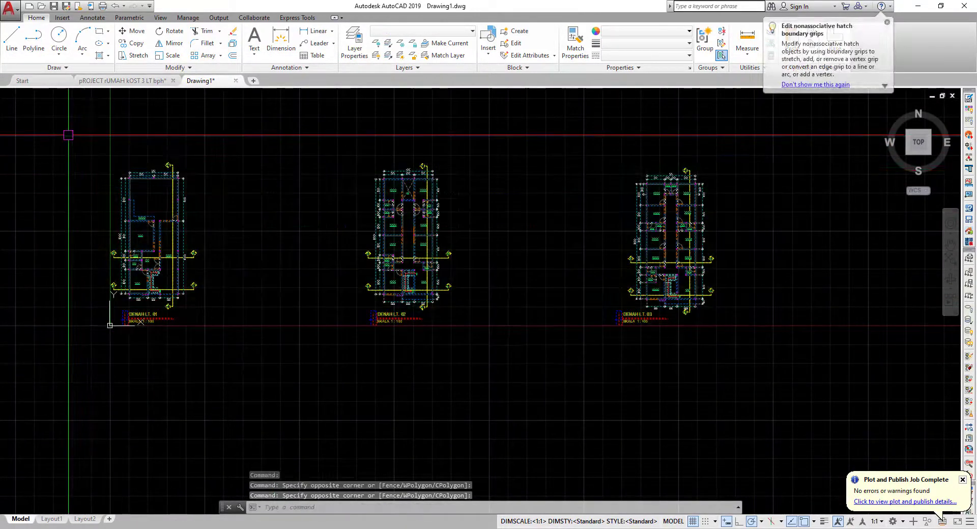
pyautogui.click(68, 135)
pyautogui.click(752, 348)
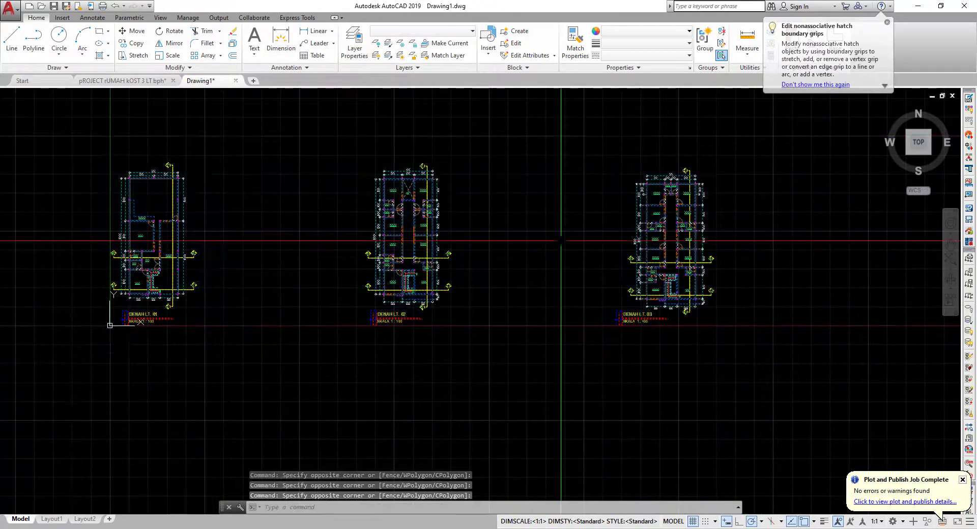
pyautogui.click(472, 31)
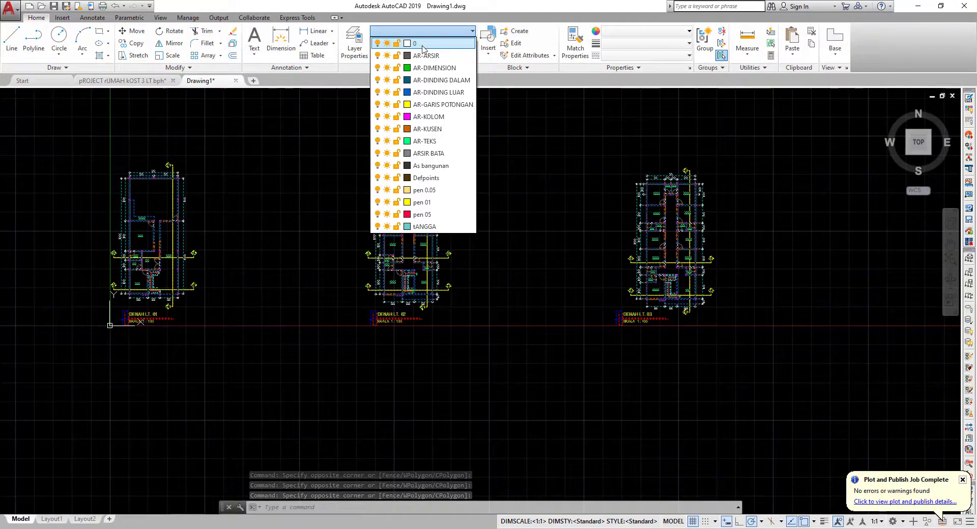
pyautogui.click(423, 49)
pyautogui.scroll(2, 218, 206)
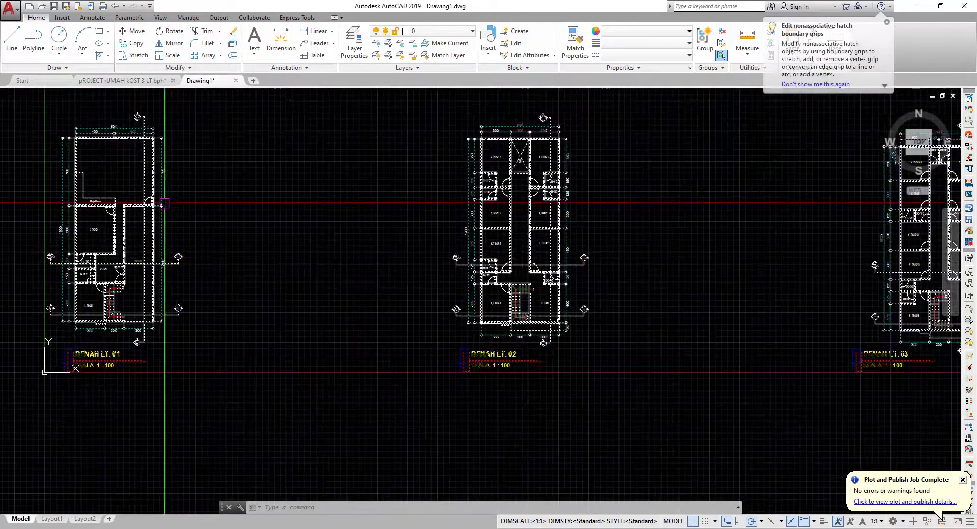
pyautogui.scroll(2, 164, 203)
pyautogui.scroll(5, 197, 211)
pyautogui.scroll(2, 479, 277)
pyautogui.scroll(2, 513, 272)
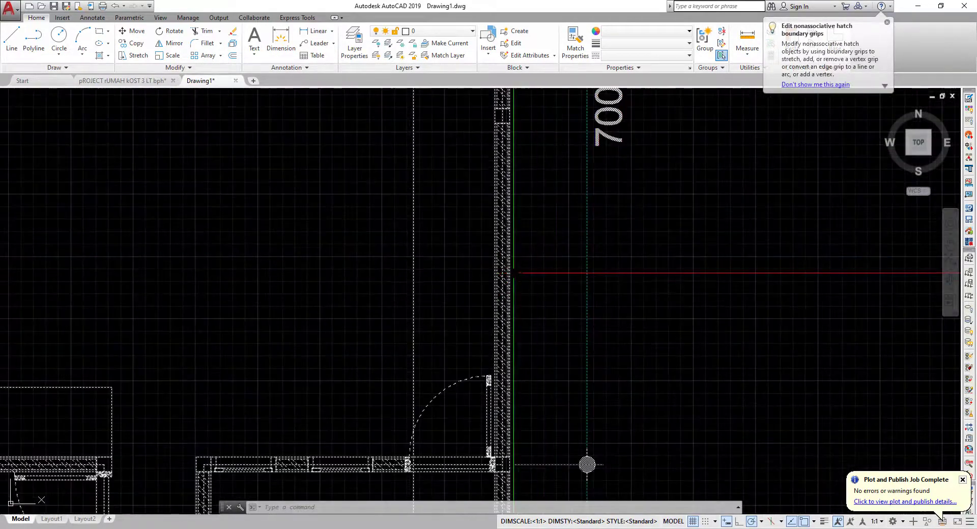
pyautogui.scroll(-2, 513, 273)
pyautogui.scroll(-3, 509, 270)
pyautogui.scroll(-3, 499, 260)
pyautogui.scroll(-1, 478, 244)
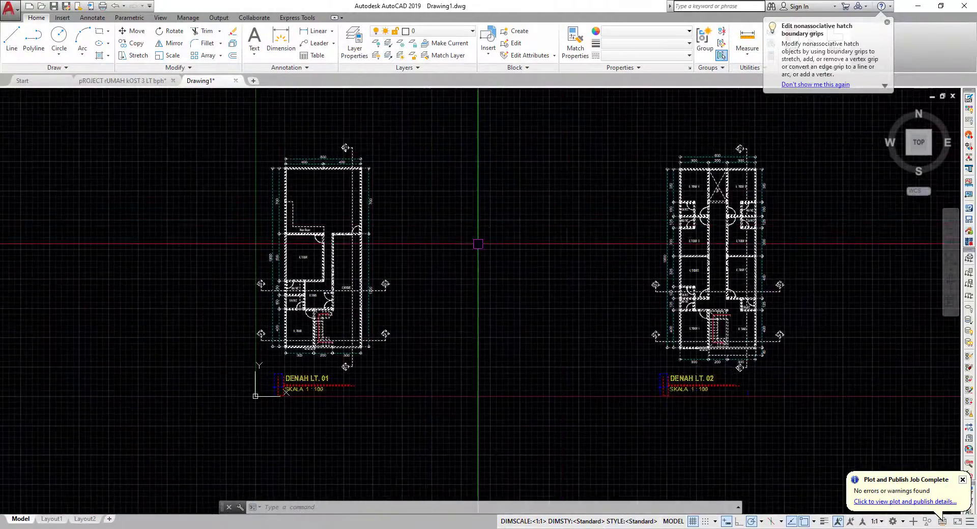
pyautogui.scroll(1, 479, 242)
pyautogui.scroll(4, 509, 239)
pyautogui.scroll(3, 559, 239)
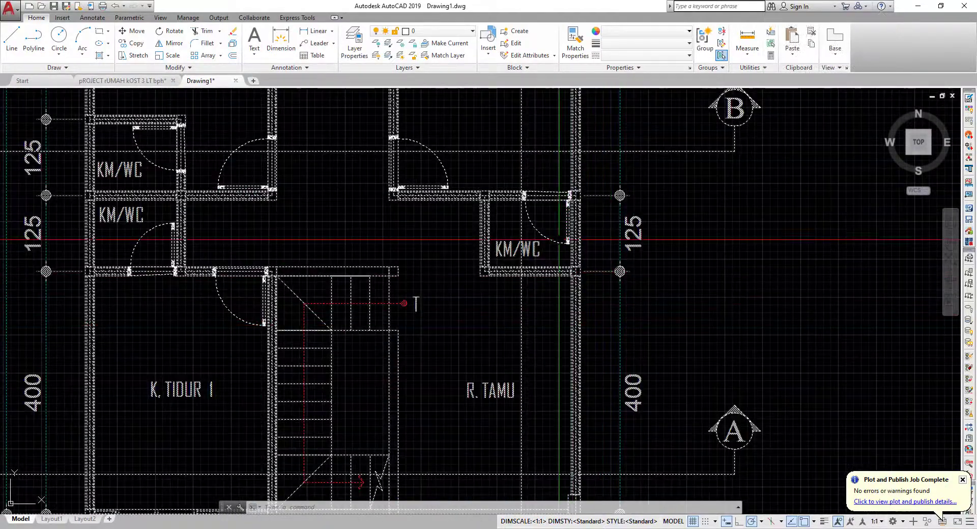
pyautogui.scroll(2, 558, 239)
pyautogui.scroll(-4, 610, 214)
pyautogui.scroll(-4, 633, 218)
pyautogui.scroll(-2, 631, 286)
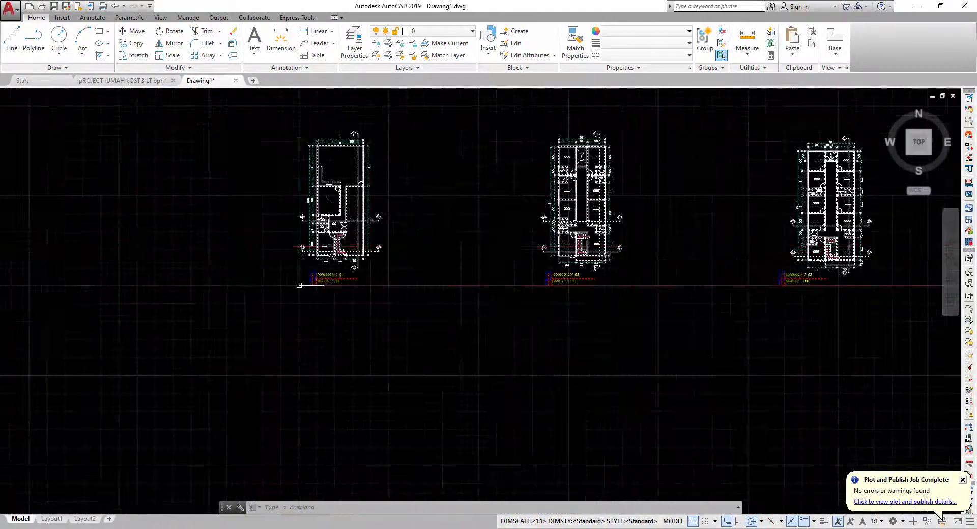
pyautogui.moveTo(748, 227); pyautogui.dragTo(662, 237, button='middle')
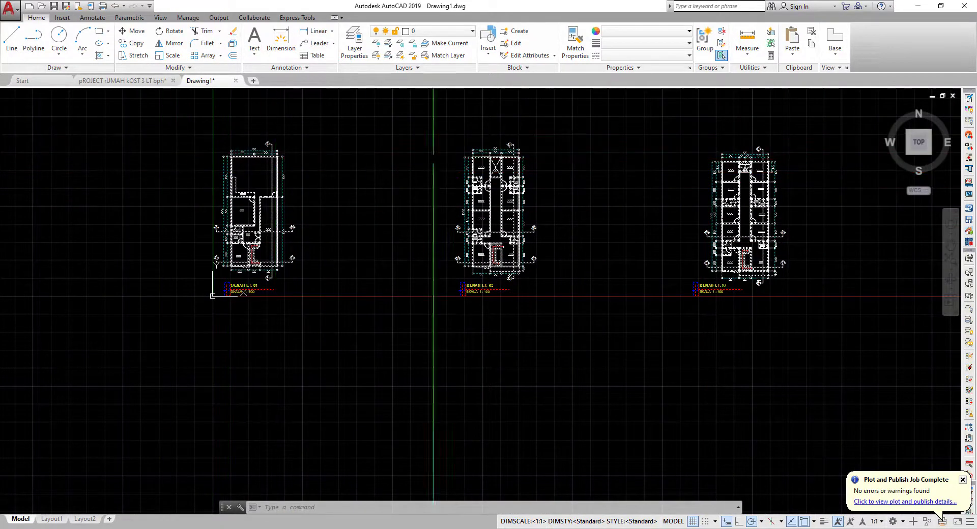
pyautogui.click(560, 233)
pyautogui.press('Escape')
pyautogui.moveTo(244, 207); pyautogui.dragTo(300, 237, button='middle')
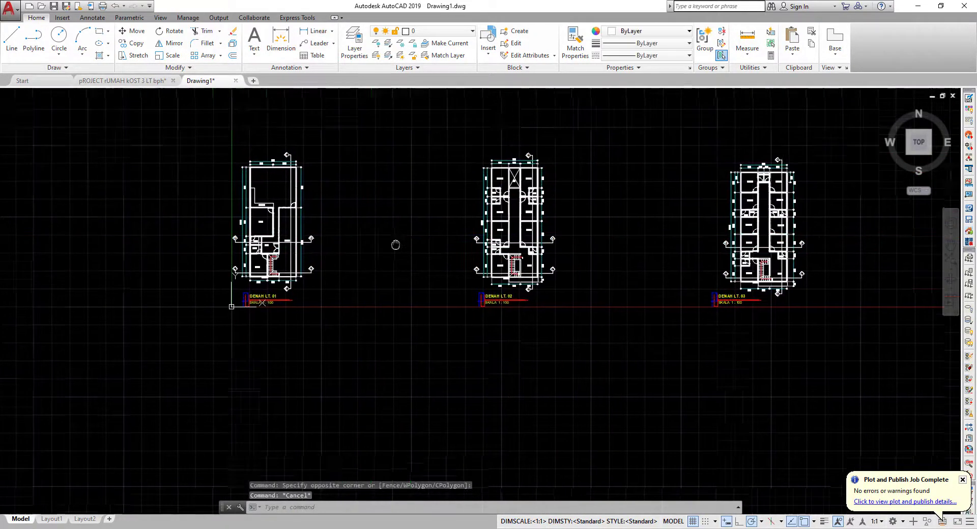
pyautogui.scroll(4, 300, 237)
pyautogui.scroll(2, 330, 239)
pyautogui.scroll(4, 366, 242)
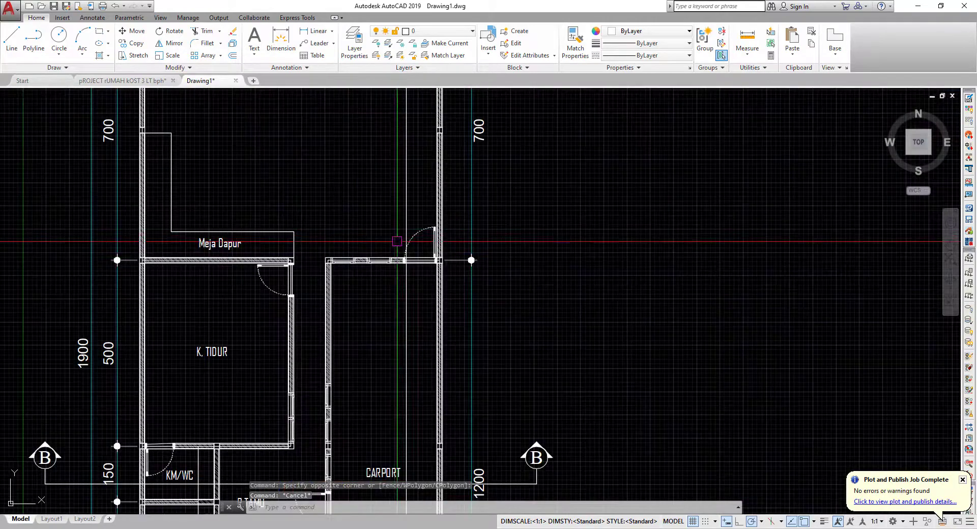
pyautogui.scroll(-5, 414, 244)
pyautogui.moveTo(414, 244); pyautogui.dragTo(283, 236, button='middle')
pyautogui.moveTo(177, 176)
pyautogui.mouseDown(button='middle')
pyautogui.moveTo(110, 160)
pyautogui.moveTo(187, 160)
pyautogui.mouseUp(button='middle')
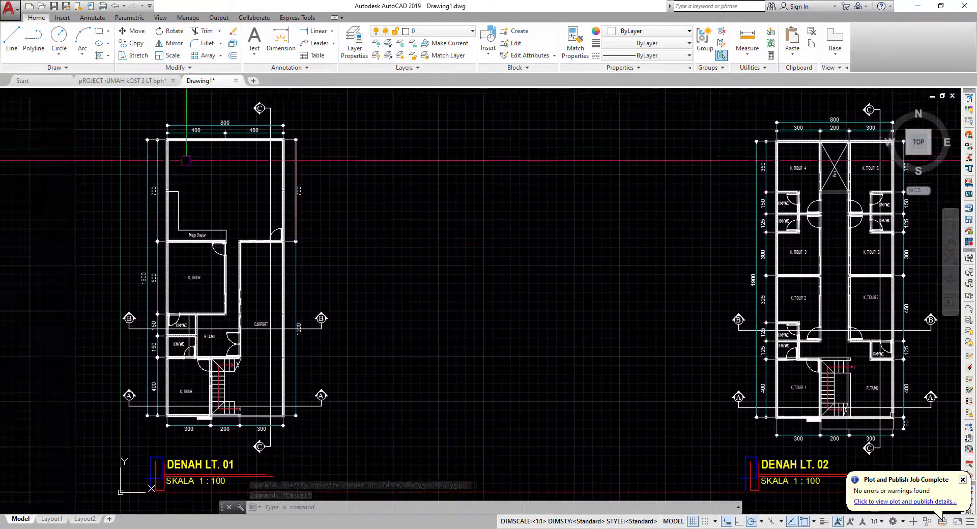
# Start Save As for the drawing, keeping the AutoCAD 2007 DWG file type.
pyautogui.click(15, 13)
pyautogui.click(37, 132)
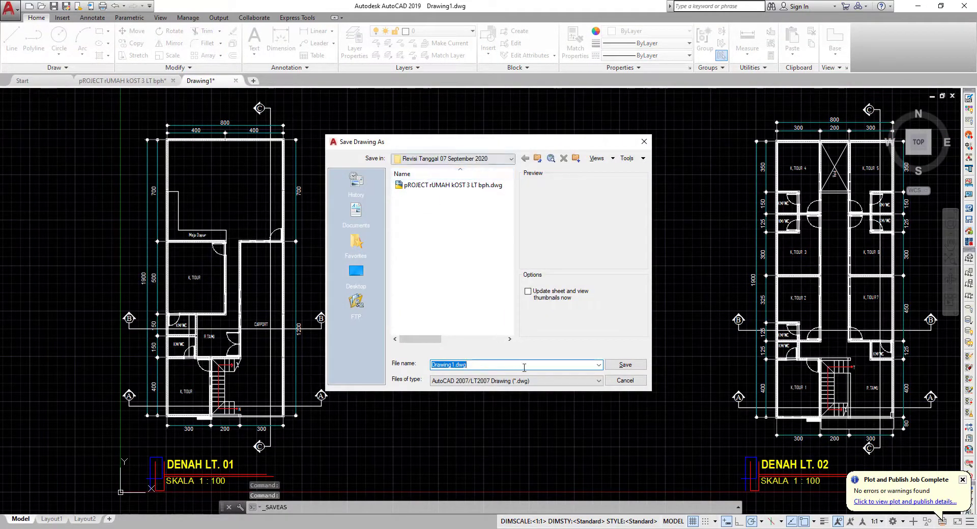
pyautogui.click(508, 386)
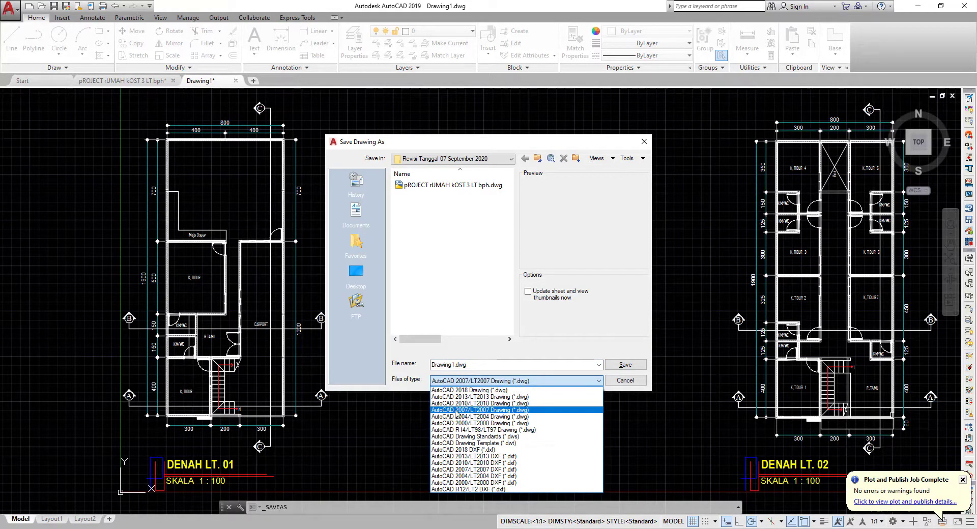
pyautogui.click(447, 410)
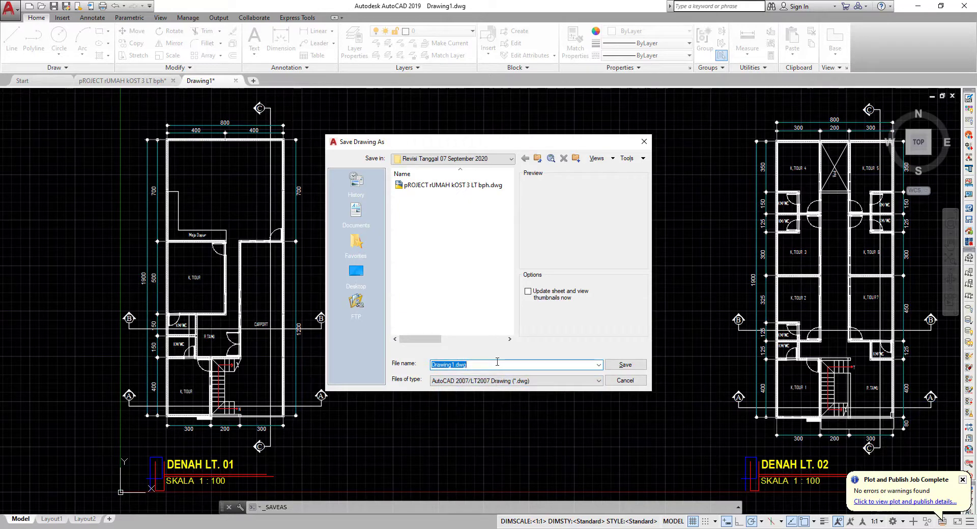
# Create a new folder named DENAH RUMAH 3 LT on drive H:.
pyautogui.click(506, 160)
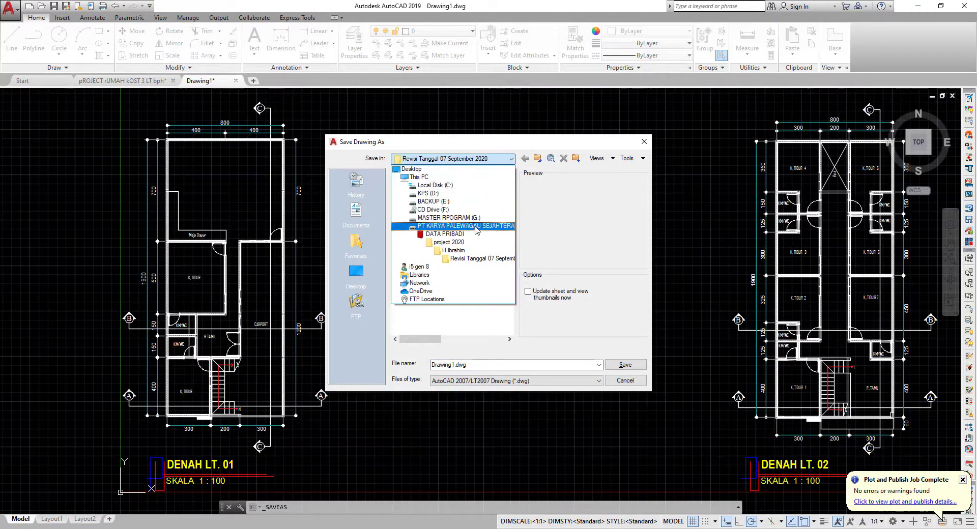
pyautogui.click(483, 225)
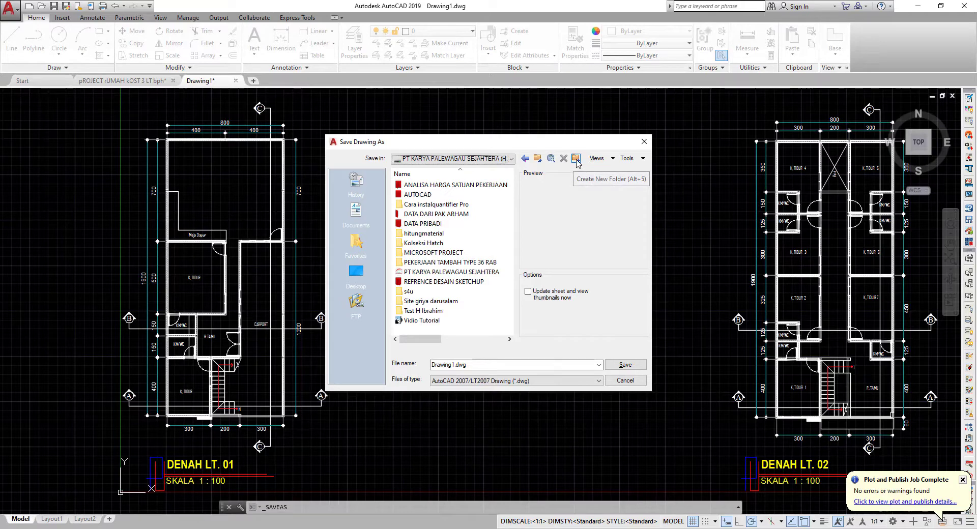
pyautogui.click(576, 159)
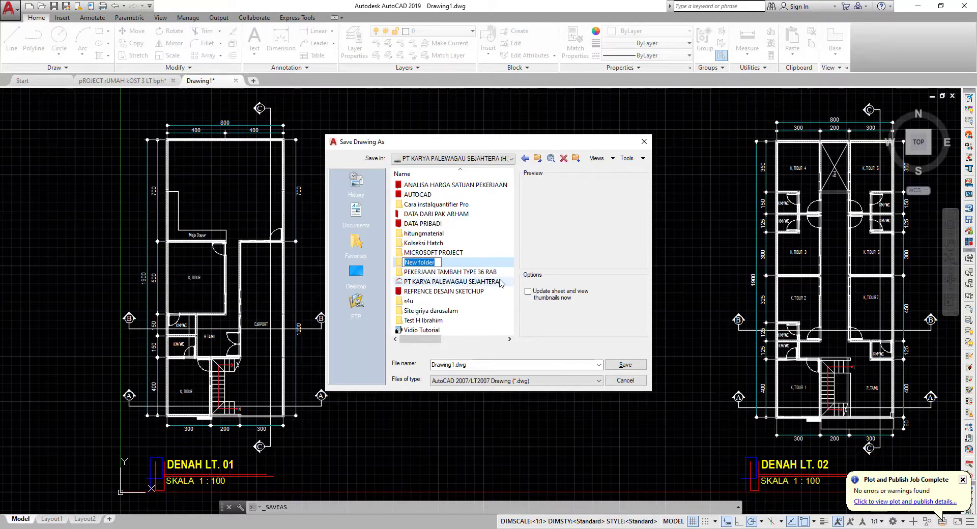
pyautogui.press('BackSpace')
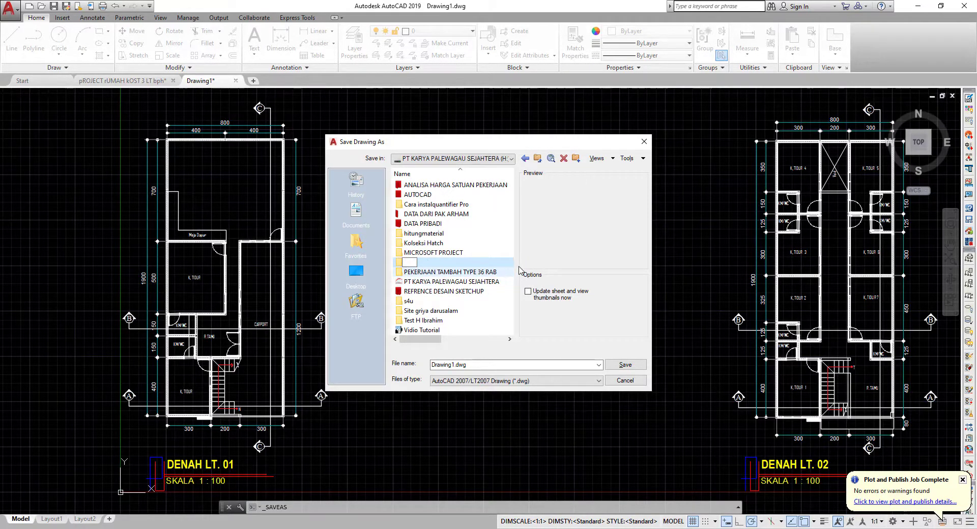
pyautogui.write('dENA')
pyautogui.write('H')
pyautogui.press('BackSpace')
pyautogui.press('BackSpace')
pyautogui.press('BackSpace')
pyautogui.write('NAH RU')
pyautogui.write('MAH 3 LT')
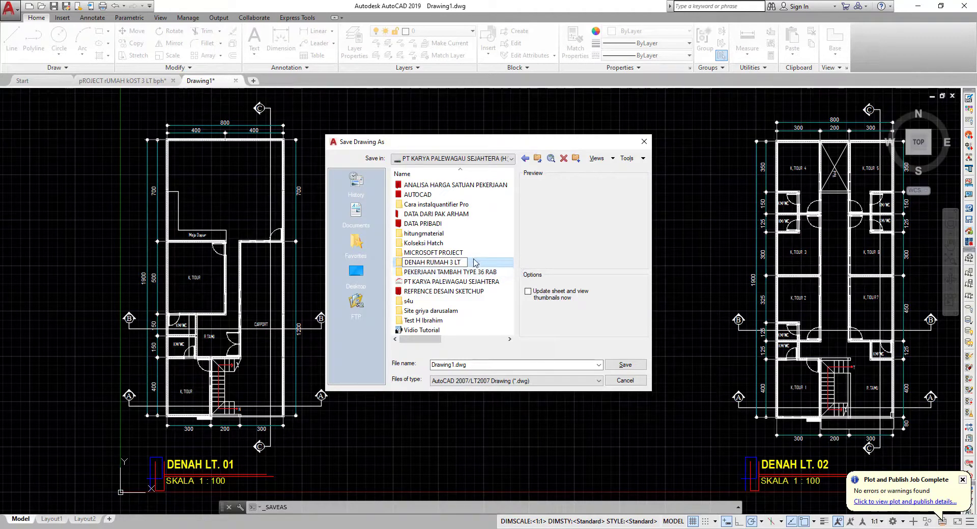
pyautogui.press('Return')
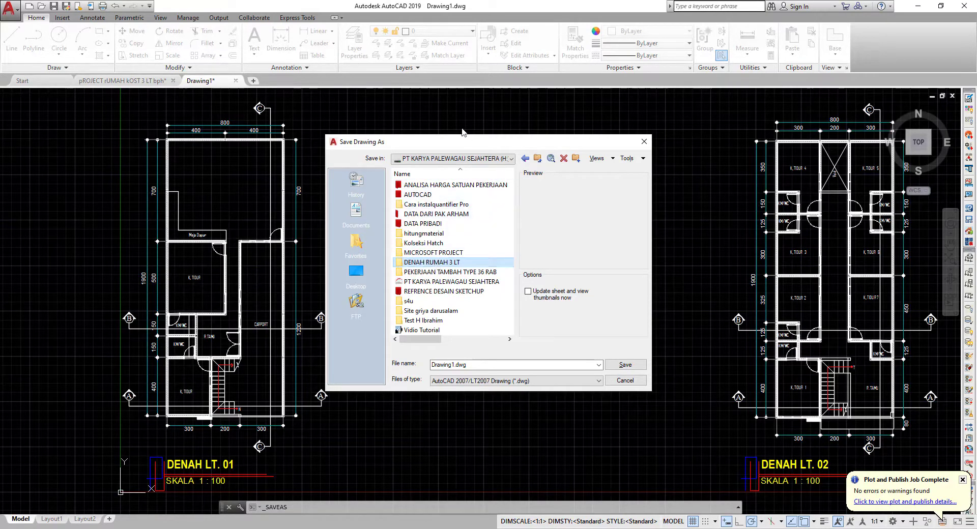
pyautogui.moveTo(399, 138); pyautogui.dragTo(371, 111)
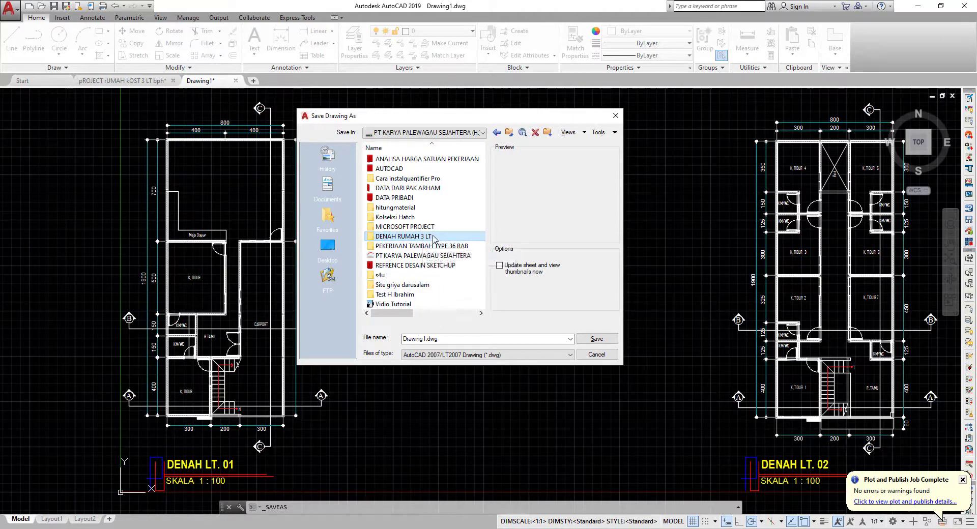
# Open the DENAH RUMAH 3 LT folder, name the file DENAH REFRENSI SKETCHUP RUMAH 3 LT, and save.
pyautogui.doubleClick(433, 236)
pyautogui.click(467, 339)
pyautogui.hotkey('ctrl', 'a')
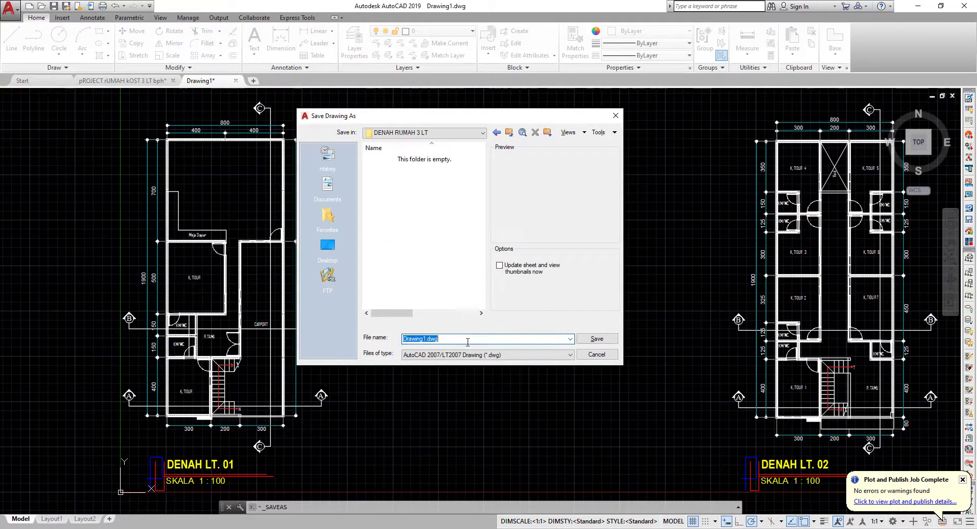
pyautogui.press('BackSpace')
pyautogui.write('DENAH REFRENSI SKETCHUP RUMAH 3 LT')
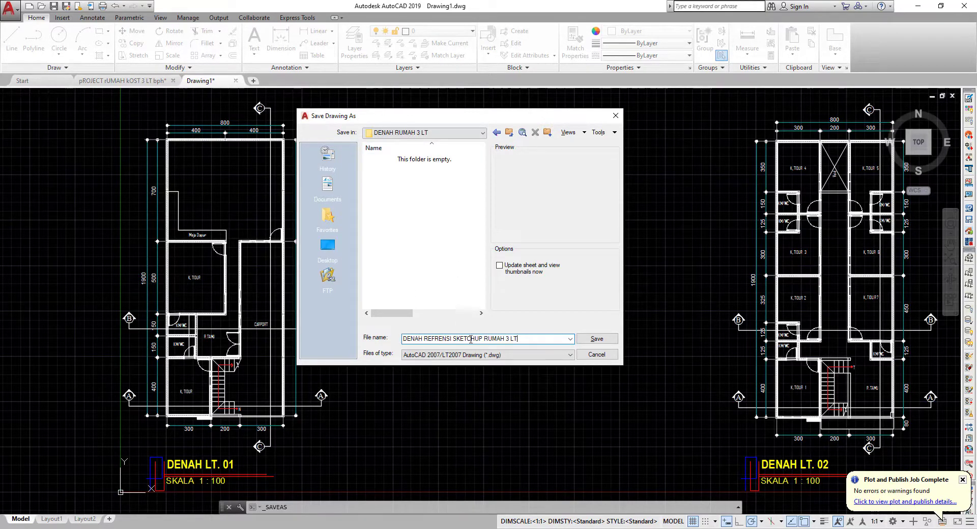
pyautogui.moveTo(533, 341); pyautogui.dragTo(402, 339)
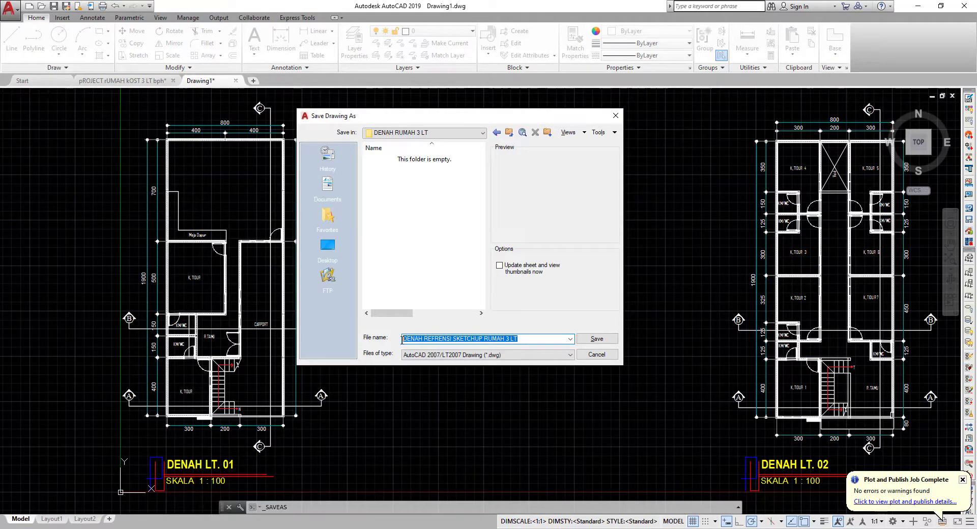
pyautogui.moveTo(398, 118); pyautogui.dragTo(335, 108)
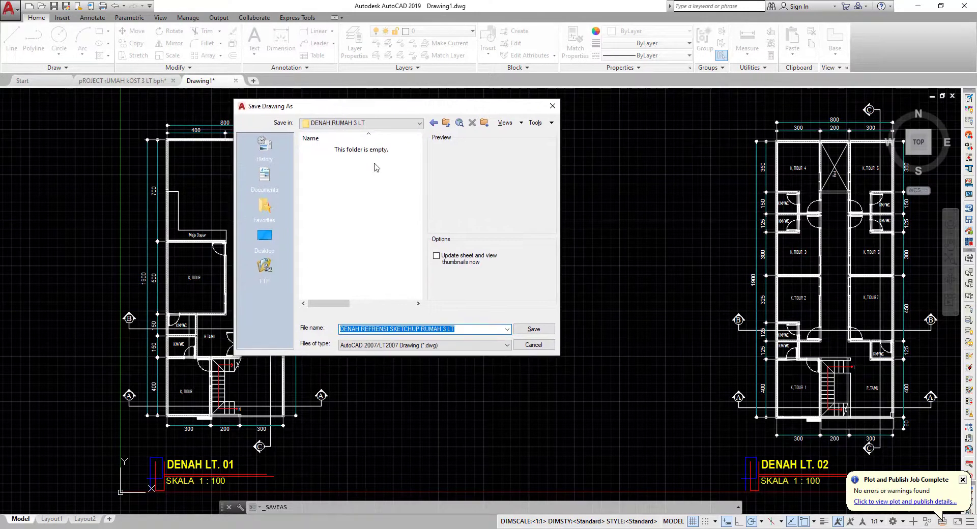
pyautogui.click(533, 329)
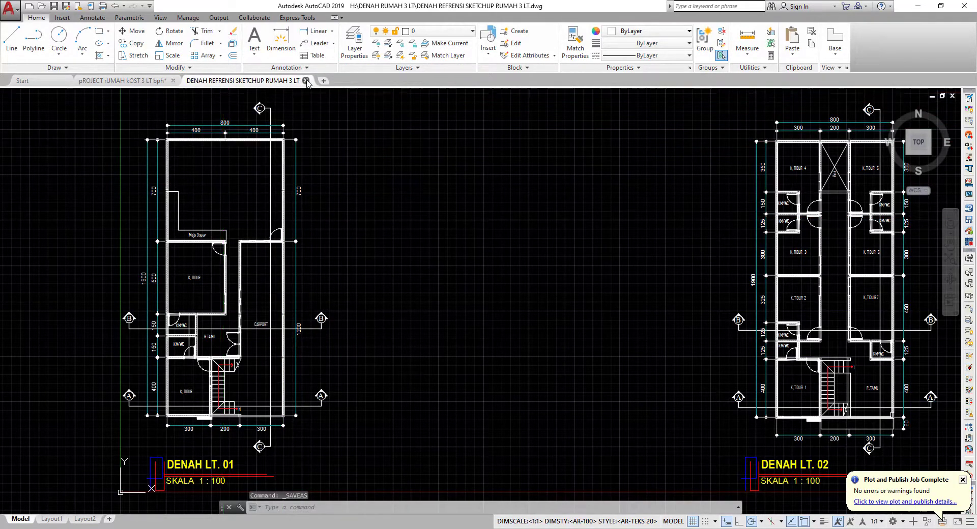
# Close the DENAH REFRENSI drawing with Ctrl+F4, then close the AutoCAD window.
pyautogui.hotkey('ctrl', 'F4')
pyautogui.scroll(-2, 400, 289)
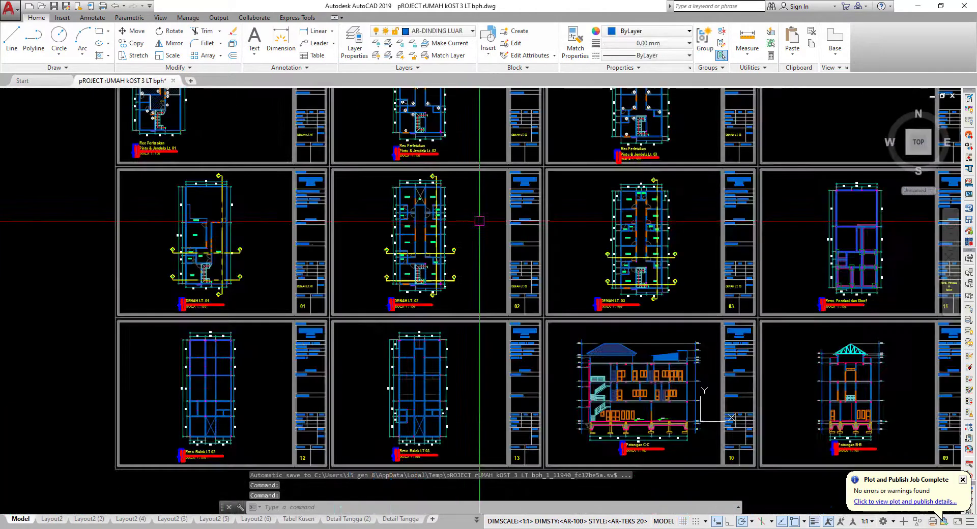
pyautogui.moveTo(466, 289); pyautogui.dragTo(401, 289, button='middle')
pyautogui.scroll(-2, 400, 289)
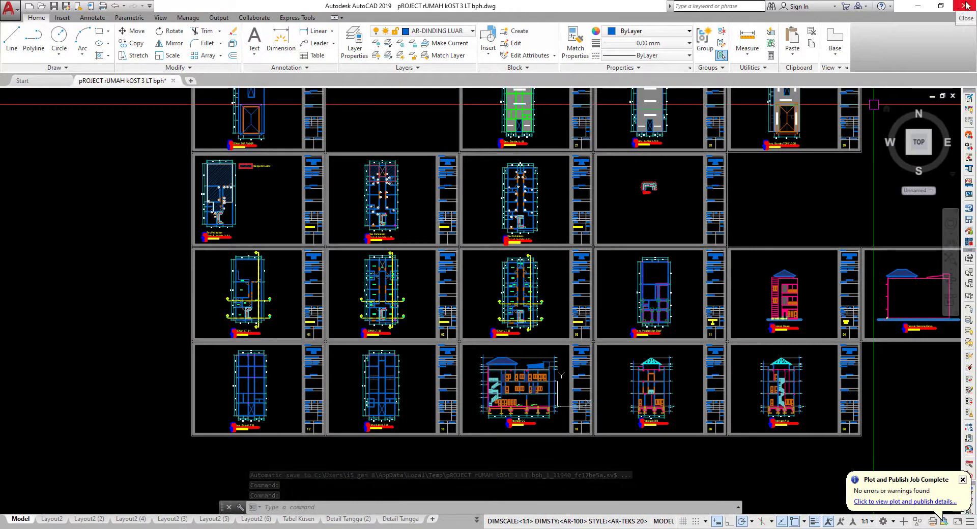
pyautogui.click(964, 6)
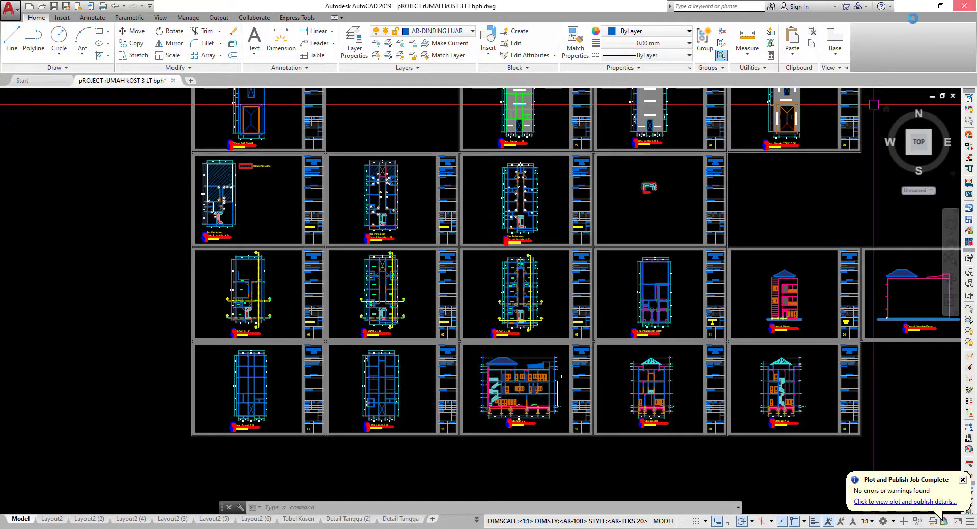
# Keep changes to the project drawing on exit, then minimize Chrome to reveal the desktop.
pyautogui.click(472, 293)
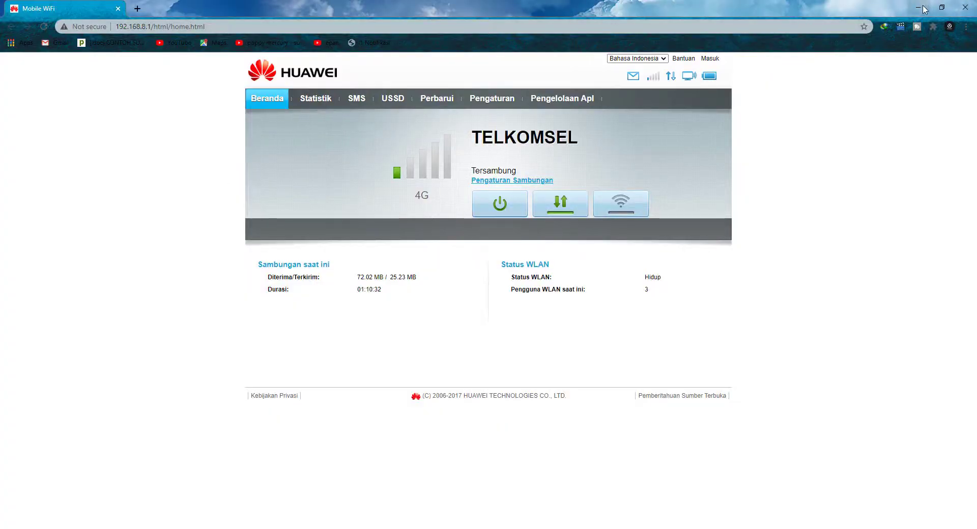
pyautogui.click(917, 7)
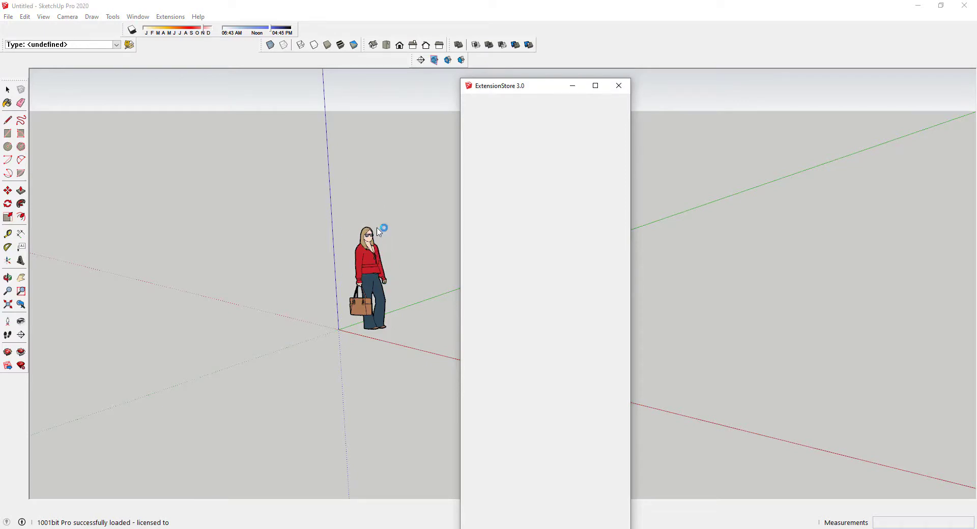
# Dismiss the extension load errors to reach the empty Untitled model showing only the scale figure.
pyautogui.click(442, 235)
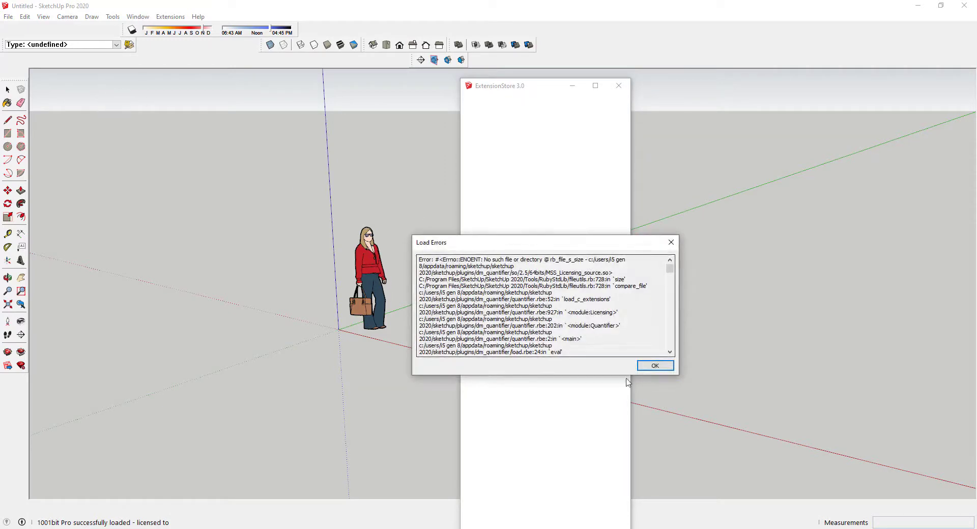
pyautogui.click(655, 366)
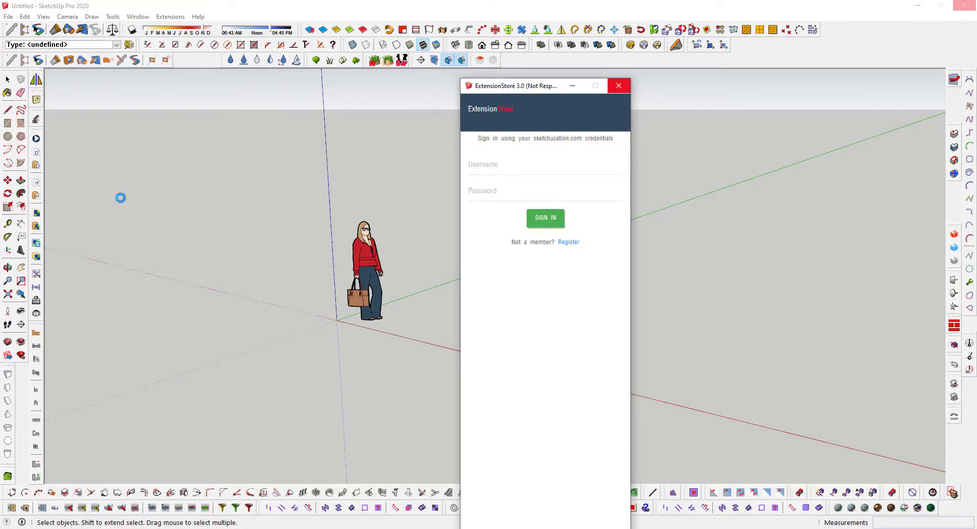
pyautogui.scroll(1, 364, 344)
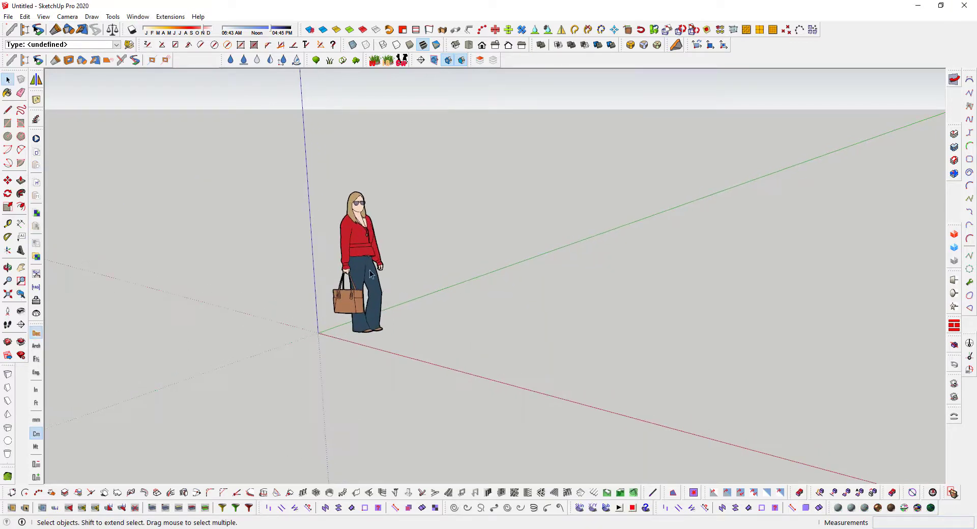
pyautogui.scroll(2, 458, 261)
pyautogui.scroll(2, 403, 167)
pyautogui.scroll(-1, 520, 220)
pyautogui.scroll(1, 212, 161)
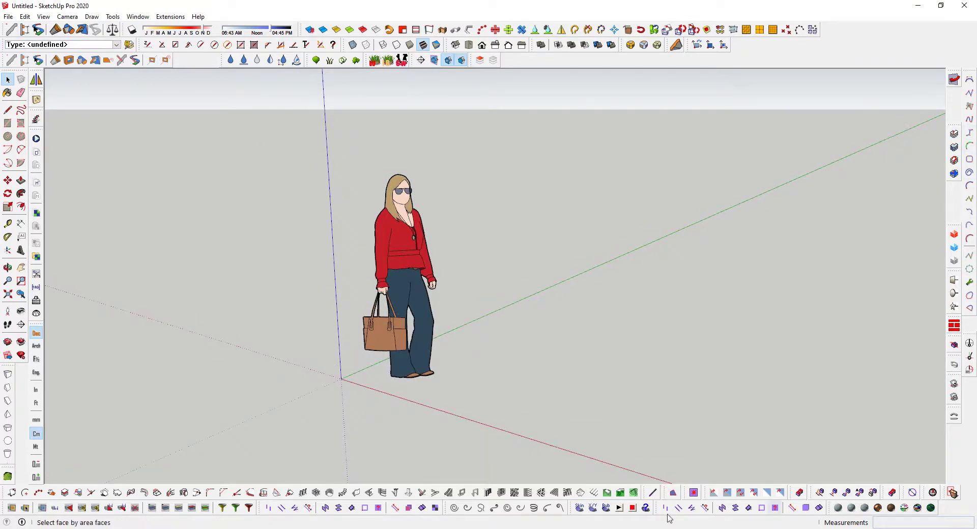
pyautogui.scroll(1, 414, 298)
pyautogui.scroll(1, 398, 229)
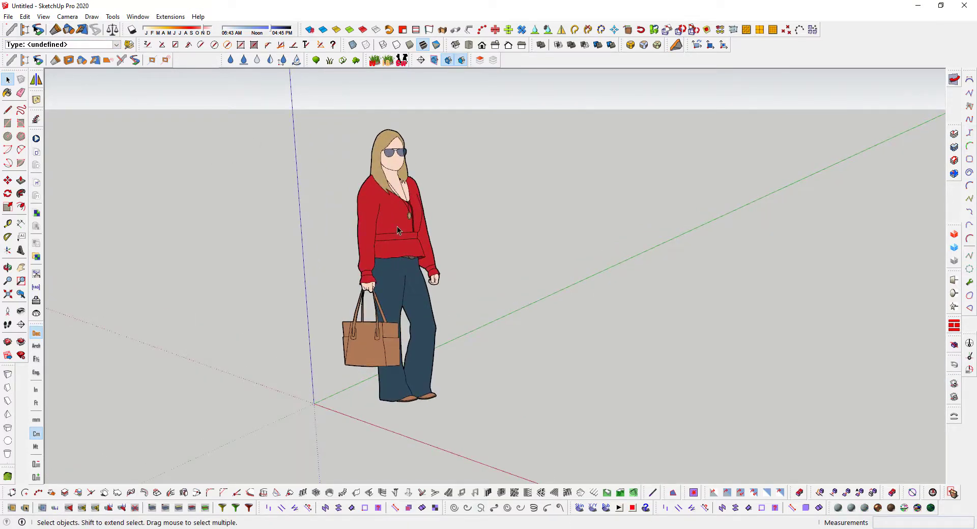
# Select and delete the default standing figure, then orbit around the empty model.
pyautogui.click(397, 226)
pyautogui.scroll(-1, 398, 258)
pyautogui.scroll(-1, 398, 258)
pyautogui.scroll(1, 415, 303)
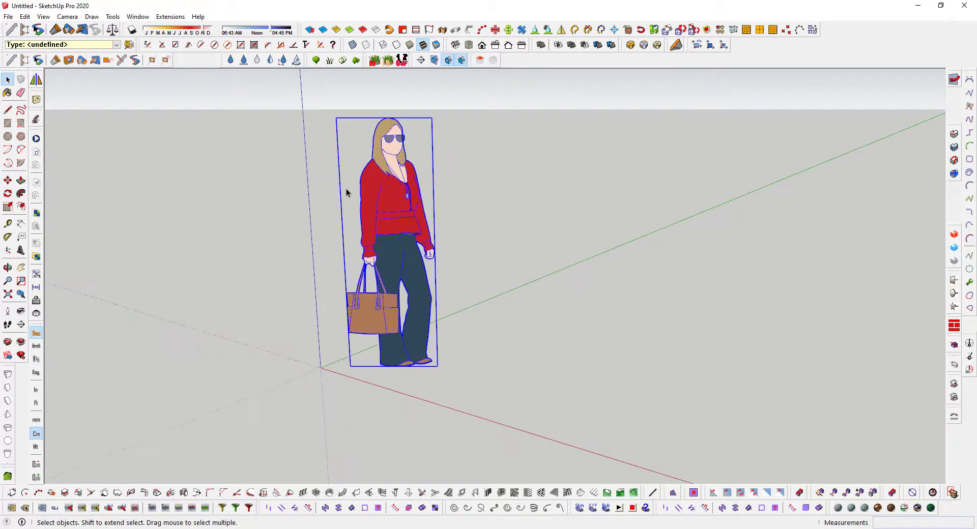
pyautogui.press('Delete')
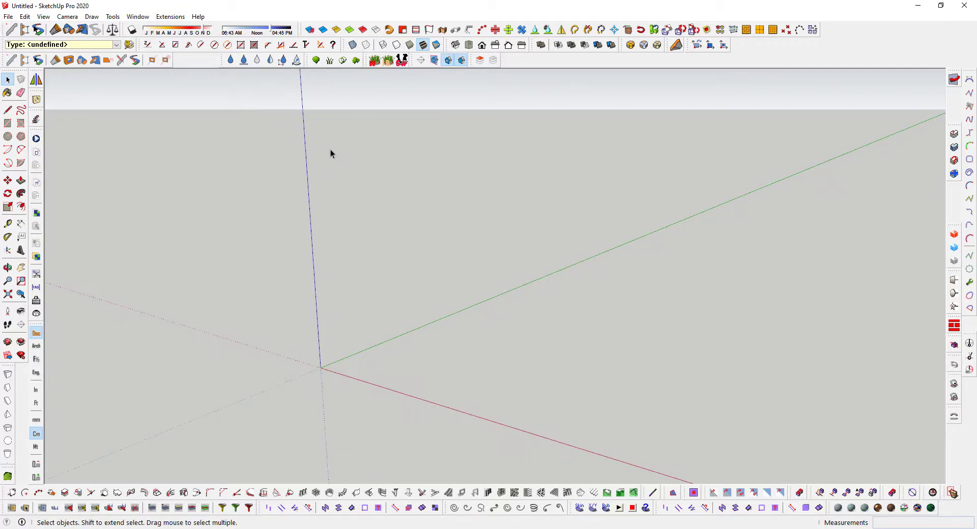
pyautogui.scroll(-1, 339, 173)
pyautogui.scroll(-1, 328, 213)
pyautogui.moveTo(313, 233)
pyautogui.mouseDown(button='middle')
pyautogui.moveTo(317, 290)
pyautogui.moveTo(275, 326)
pyautogui.moveTo(296, 327)
pyautogui.mouseUp(button='middle')
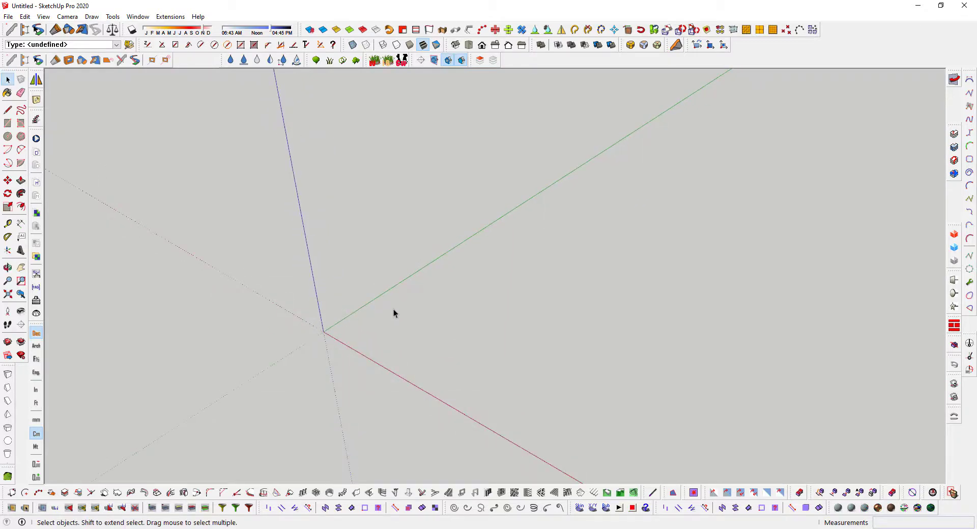
pyautogui.moveTo(393, 313); pyautogui.dragTo(438, 310, button='middle')
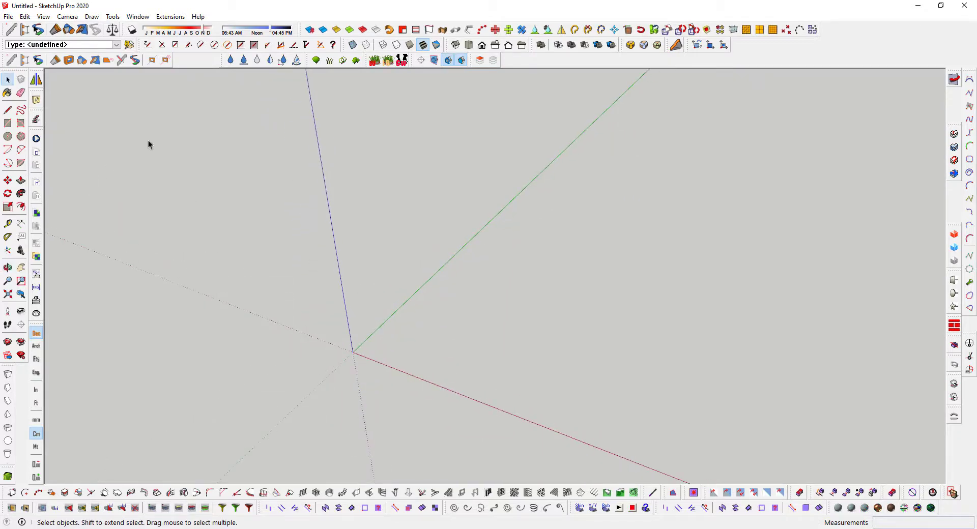
pyautogui.click(8, 17)
# Choose DENAH REFRENSI SKETCHUP RUMAH 3 LT.dwg in H:\DENAH RUMAH 3 LT for import and open its options.
pyautogui.click(46, 176)
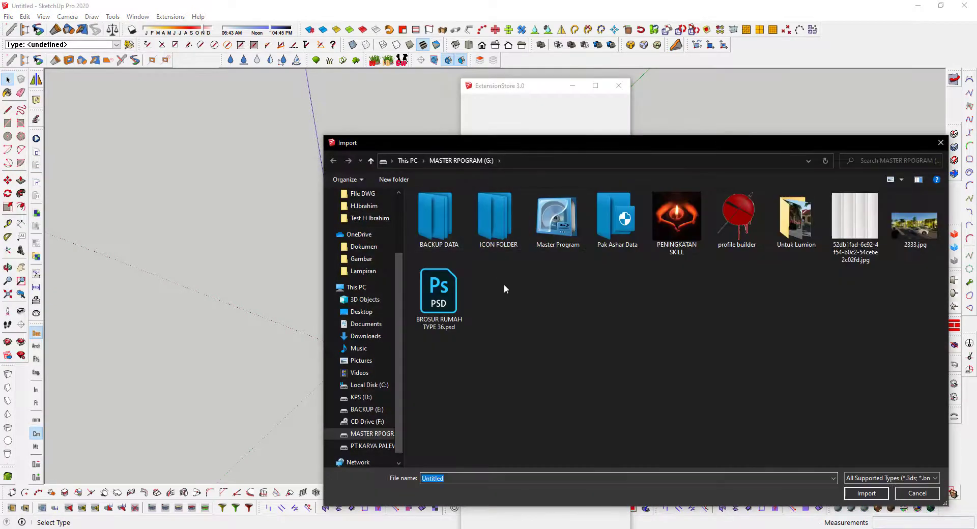
pyautogui.scroll(-1, 400, 333)
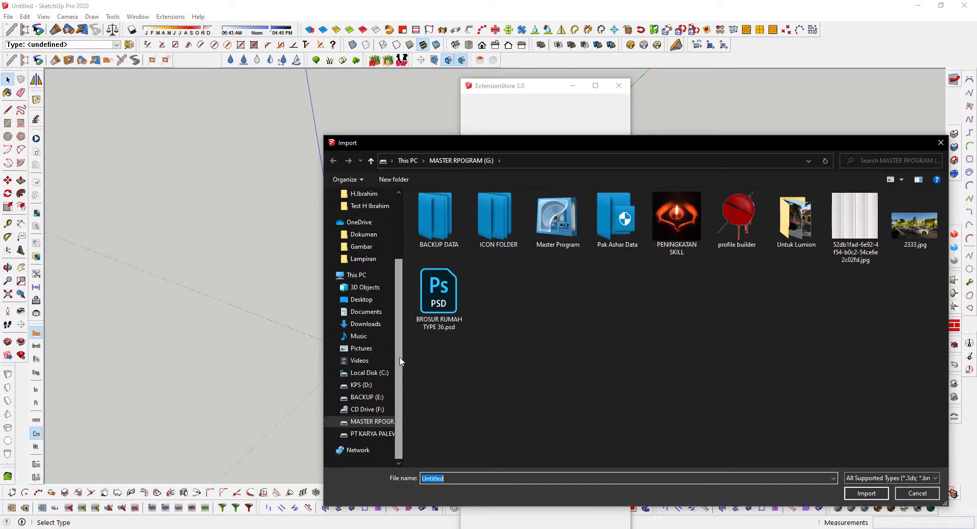
pyautogui.click(374, 434)
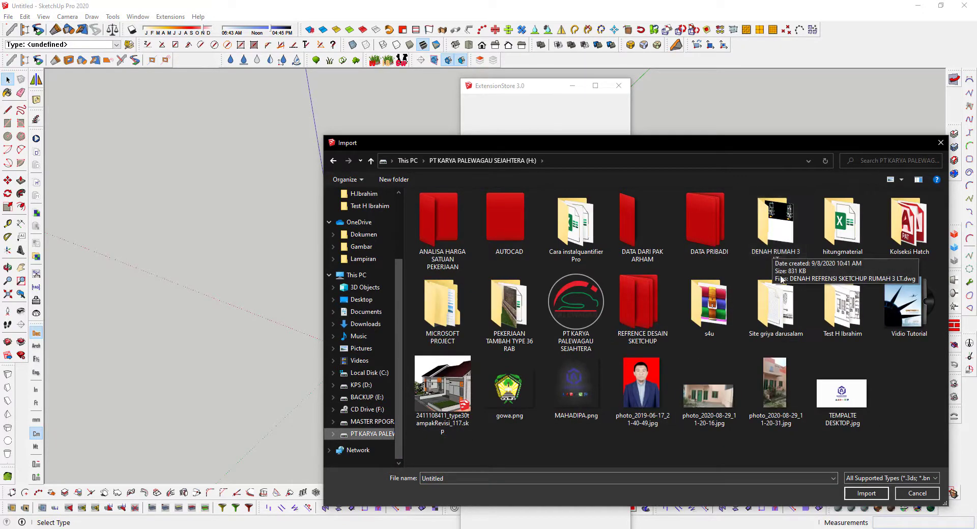
pyautogui.doubleClick(778, 243)
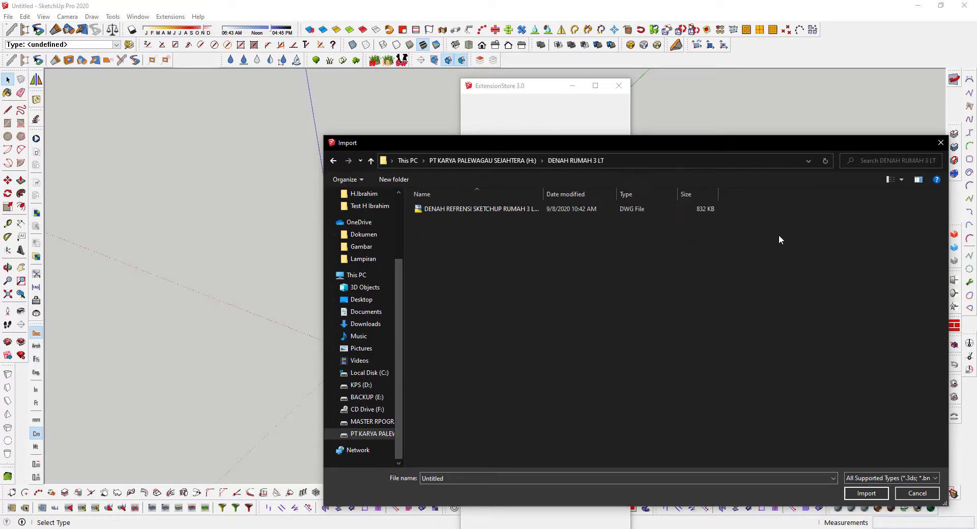
pyautogui.moveTo(457, 142); pyautogui.dragTo(349, 101)
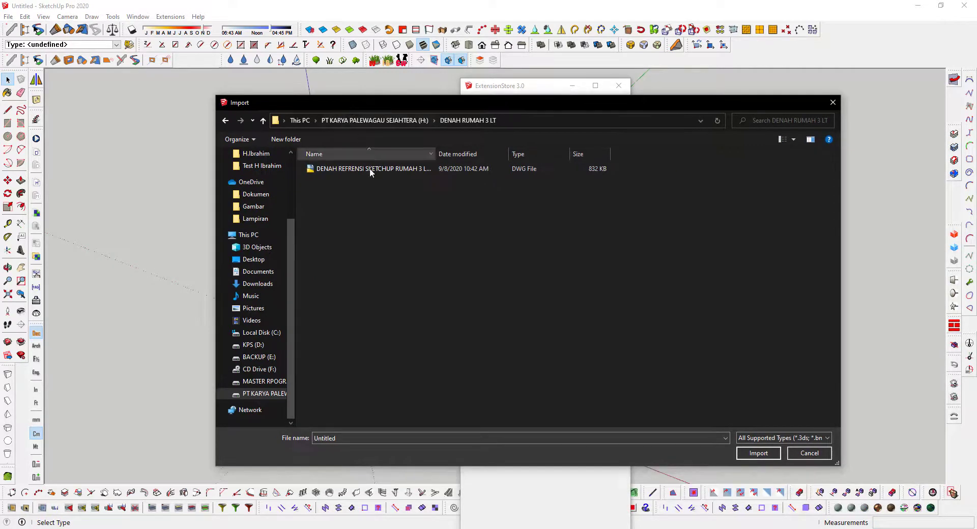
pyautogui.click(368, 169)
pyautogui.click(708, 454)
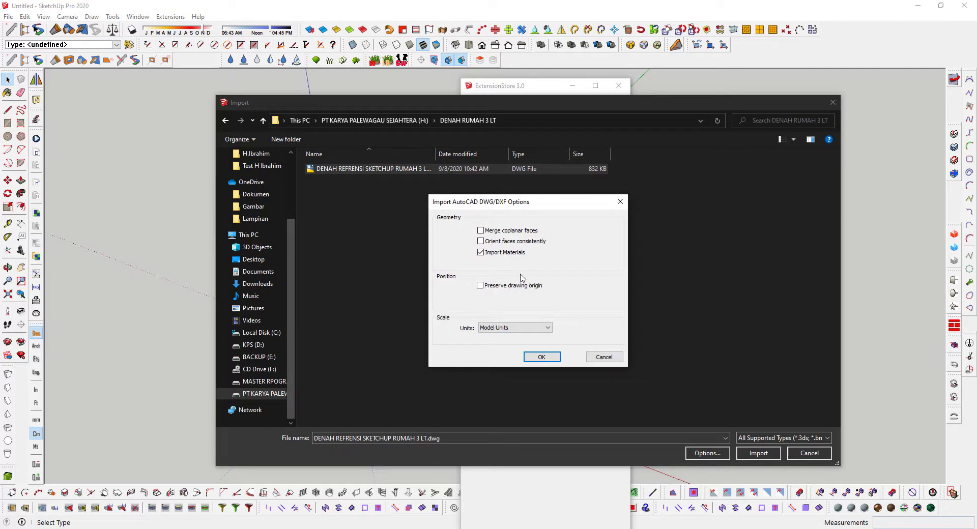
# Turn on Preserve drawing origin and set import units to Centimeters, then confirm.
pyautogui.click(480, 286)
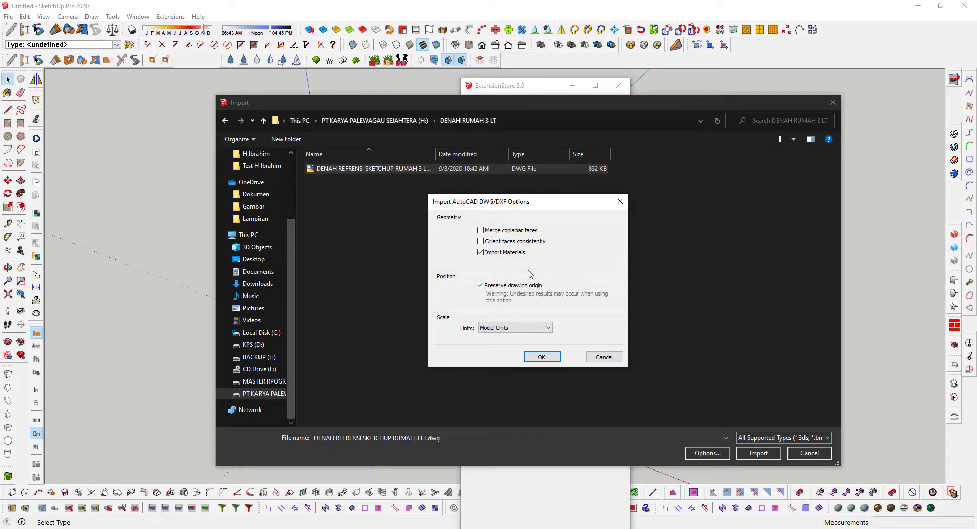
pyautogui.click(547, 331)
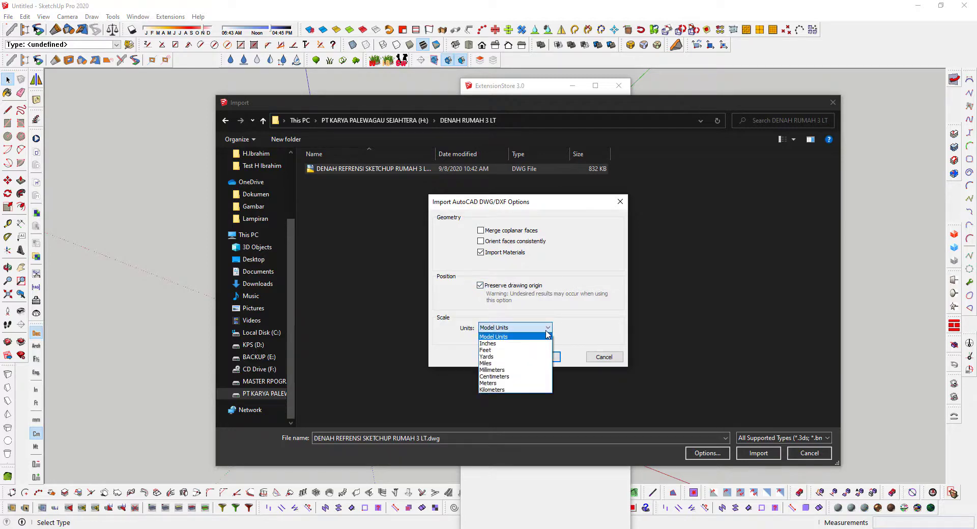
pyautogui.click(510, 377)
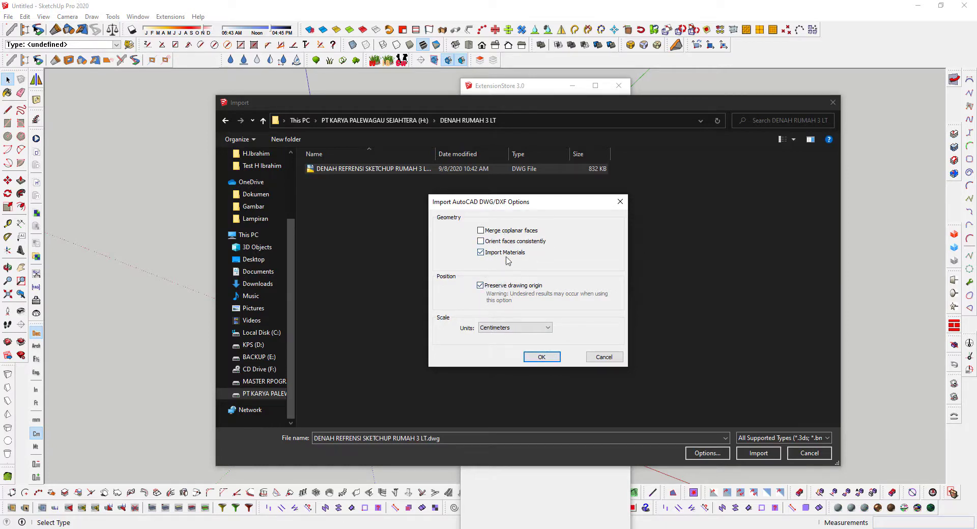
pyautogui.click(542, 357)
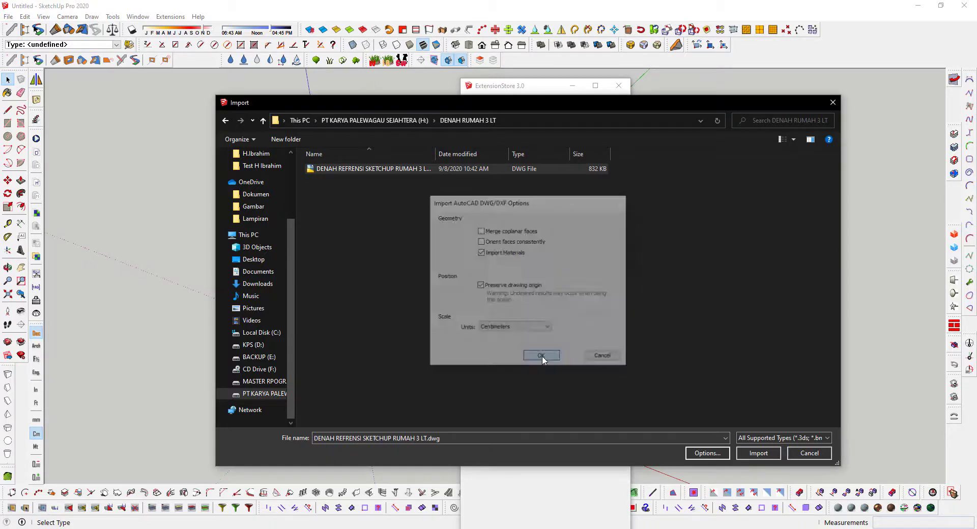
# Import the DWG and review the counts: 16 layers, 59 arcs, 21 circles, 15364 lines, 130 polylines.
pyautogui.click(758, 453)
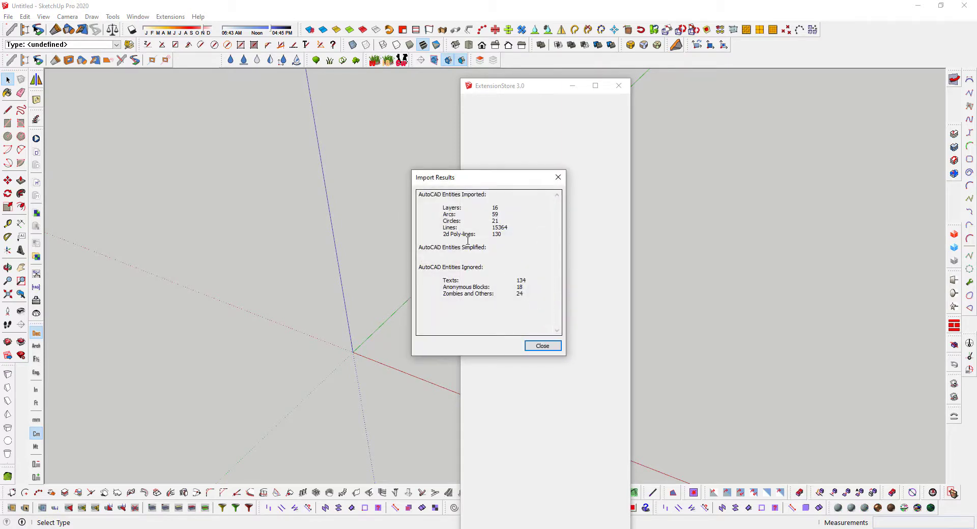
pyautogui.moveTo(448, 178); pyautogui.dragTo(341, 153)
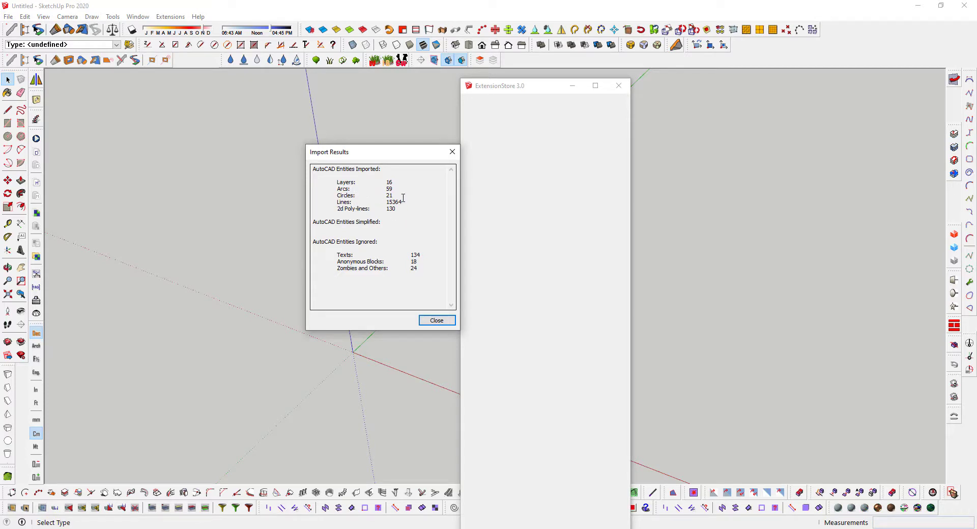
pyautogui.moveTo(407, 206); pyautogui.dragTo(314, 180)
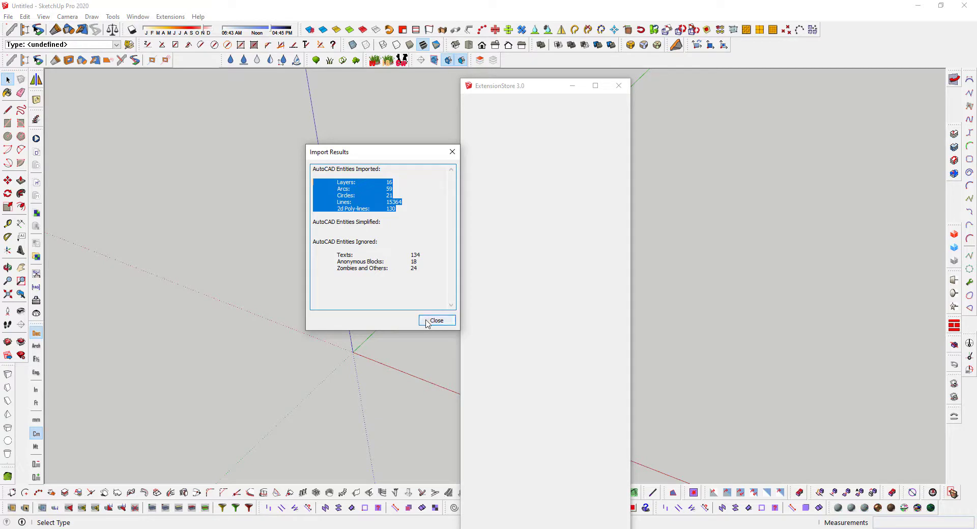
pyautogui.click(396, 186)
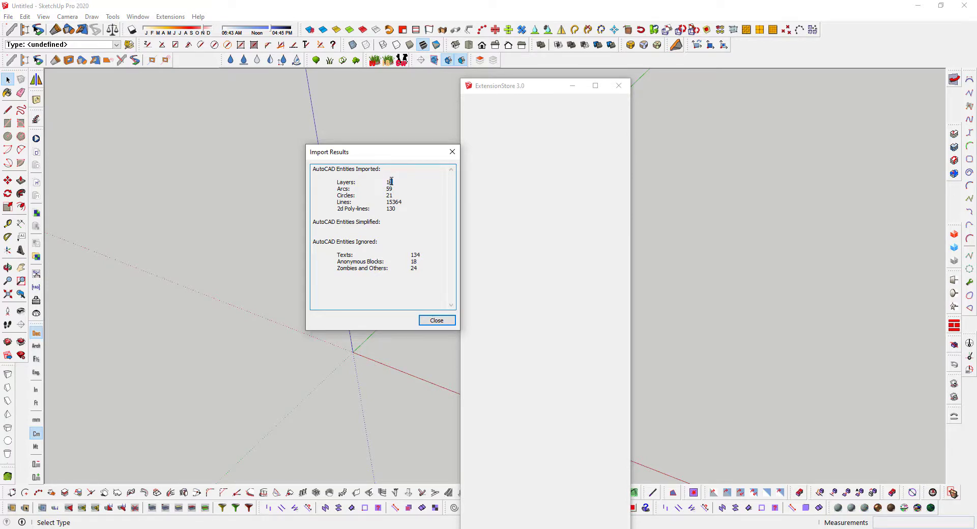
pyautogui.moveTo(342, 181)
pyautogui.mouseDown()
pyautogui.moveTo(312, 181)
pyautogui.moveTo(385, 208)
pyautogui.moveTo(422, 277)
pyautogui.mouseUp()
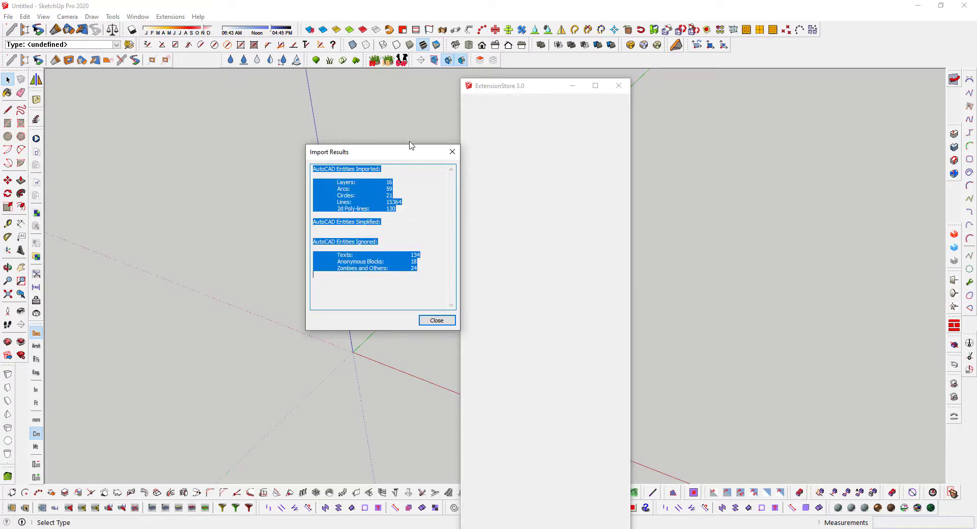
pyautogui.moveTo(404, 151); pyautogui.dragTo(354, 115)
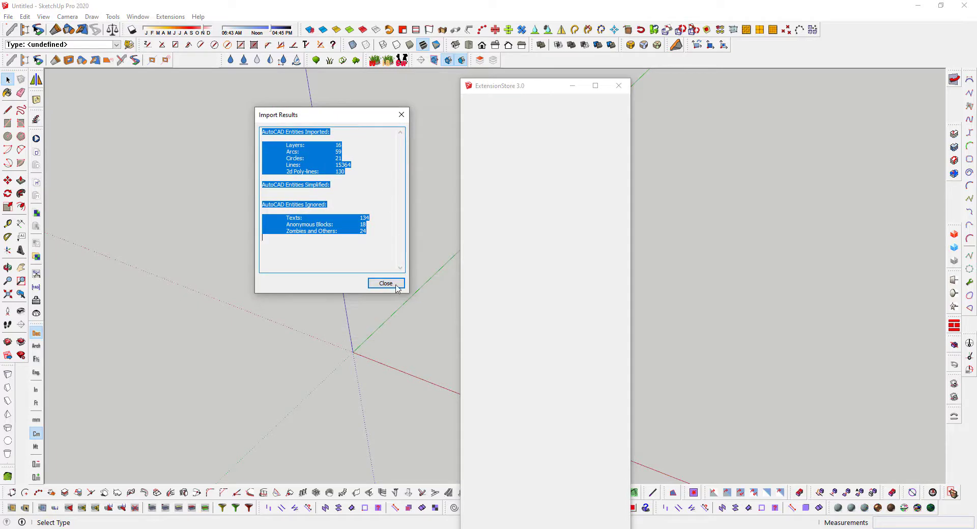
# Close the Import Results report and the ExtensionStore window, then look down on the floor plans.
pyautogui.click(396, 288)
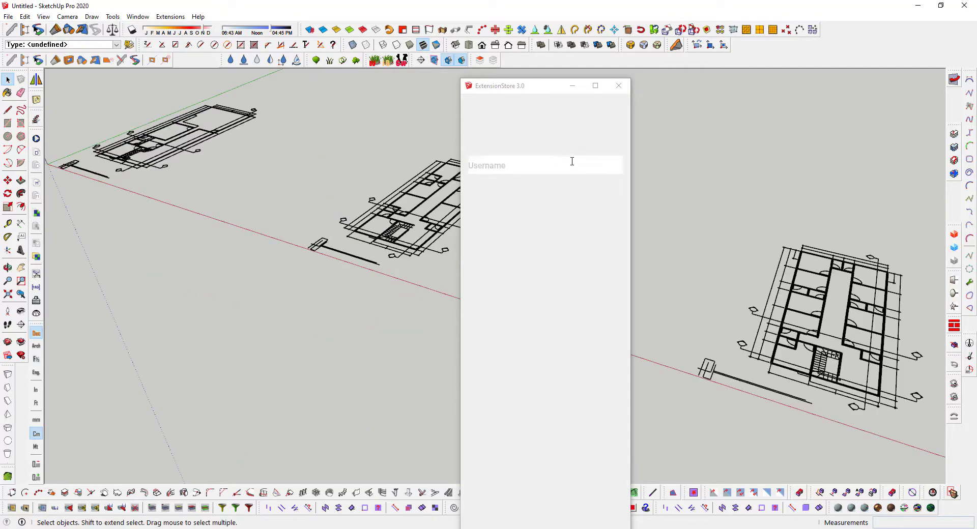
pyautogui.click(618, 86)
pyautogui.moveTo(606, 114)
pyautogui.mouseDown(button='middle')
pyautogui.moveTo(430, 280)
pyautogui.moveTo(230, 235)
pyautogui.mouseUp(button='middle')
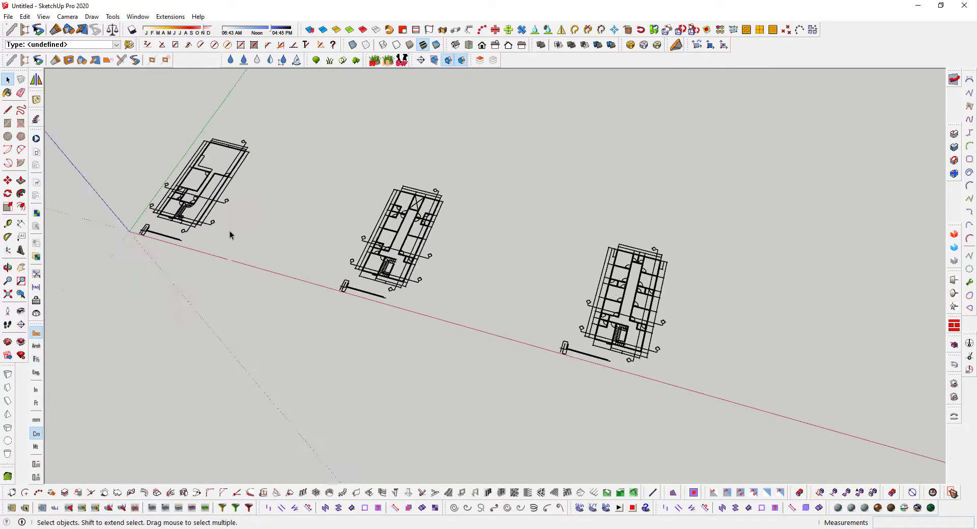
pyautogui.scroll(2, 230, 235)
pyautogui.scroll(3, 265, 224)
pyautogui.scroll(3, 305, 214)
pyautogui.scroll(2, 326, 210)
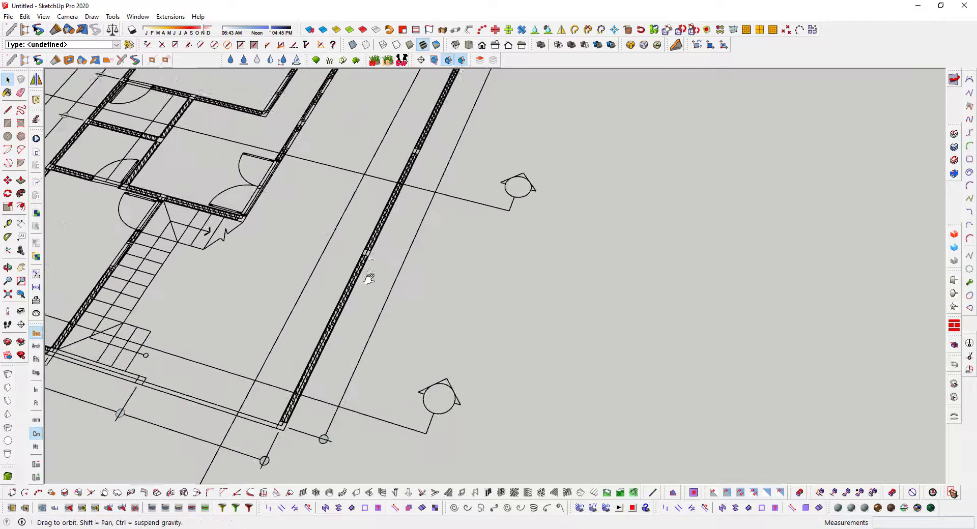
pyautogui.scroll(-3, 397, 280)
# Zoom in on the first-floor plan and select all of its geometry.
pyautogui.moveTo(397, 279); pyautogui.dragTo(242, 343, button='middle')
pyautogui.scroll(2, 512, 350)
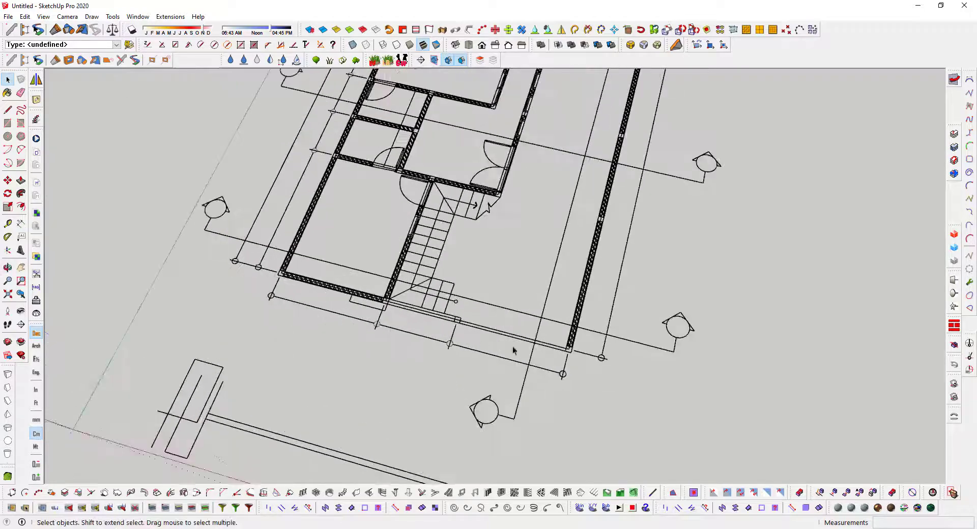
pyautogui.scroll(1, 443, 356)
pyautogui.scroll(2, 298, 320)
pyautogui.scroll(2, 200, 265)
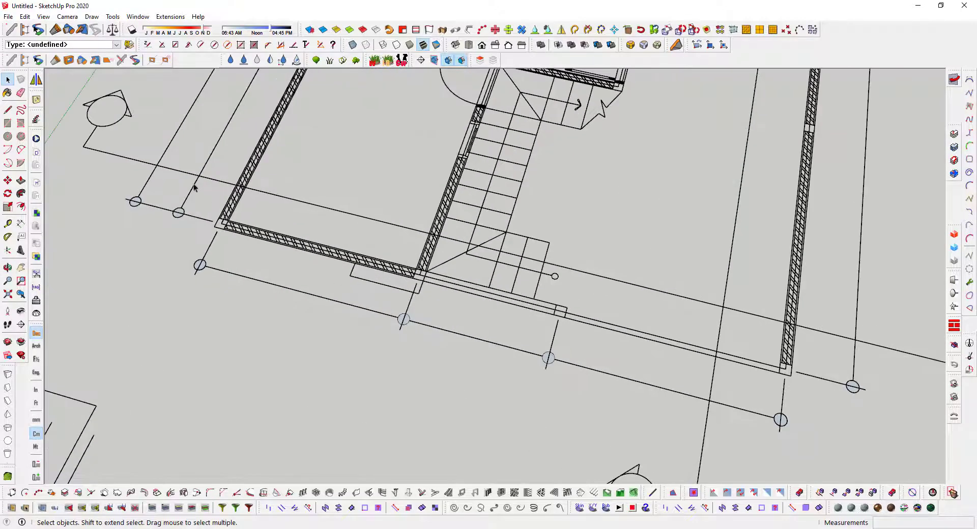
pyautogui.scroll(1, 204, 194)
pyautogui.scroll(2, 229, 201)
pyautogui.hotkey('ctrl', 'a')
pyautogui.scroll(1, 254, 211)
pyautogui.scroll(2, 267, 216)
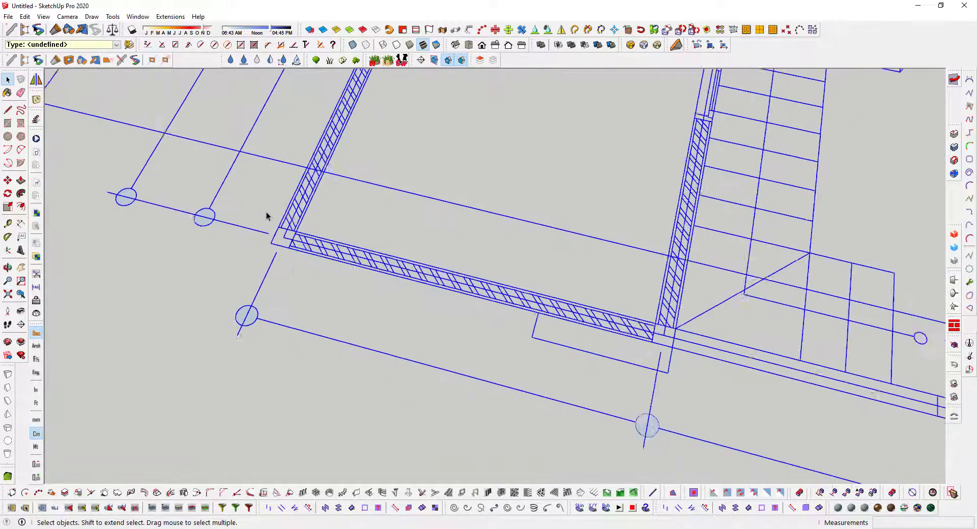
pyautogui.scroll(-2, 267, 216)
# Dimension the distance between two neighbouring grid points as 300.0 cm below the gridline.
pyautogui.click(20, 224)
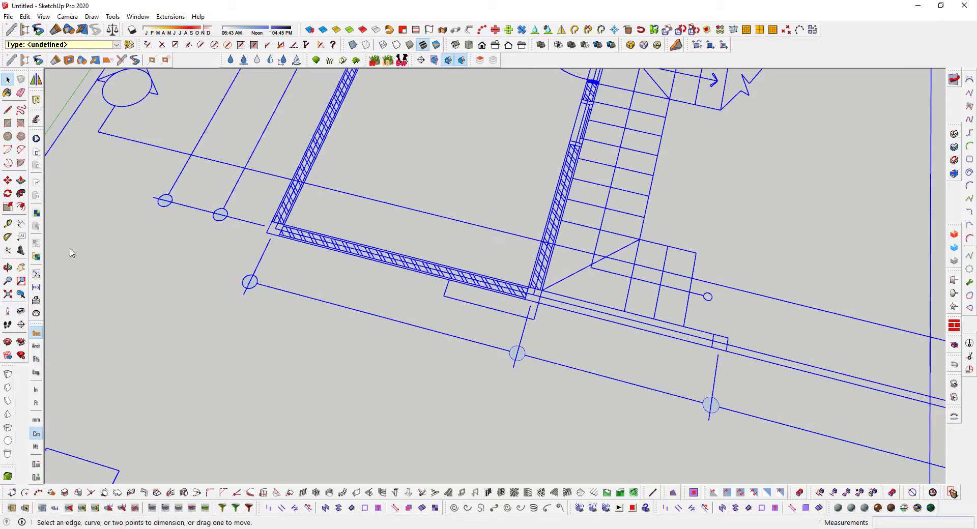
pyautogui.click(243, 295)
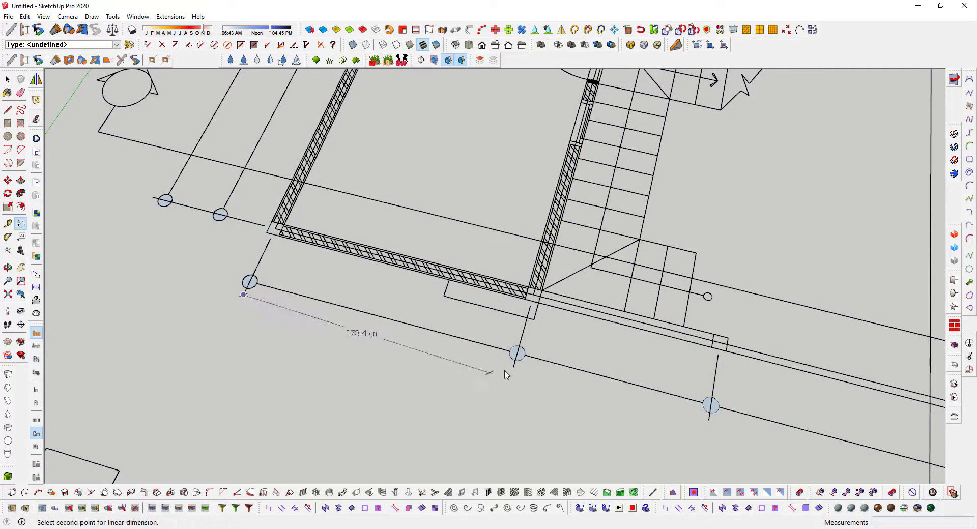
pyautogui.click(512, 368)
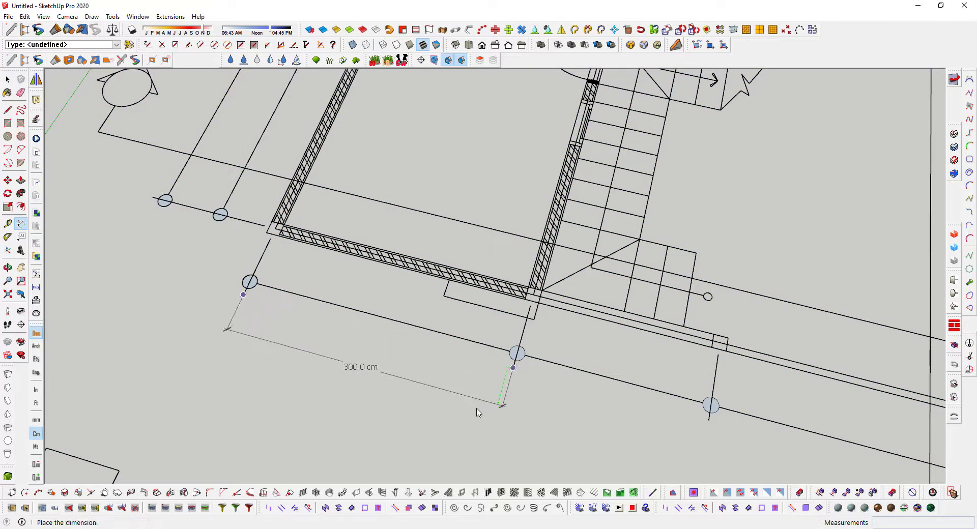
pyautogui.click(344, 367)
pyautogui.scroll(-3, 360, 372)
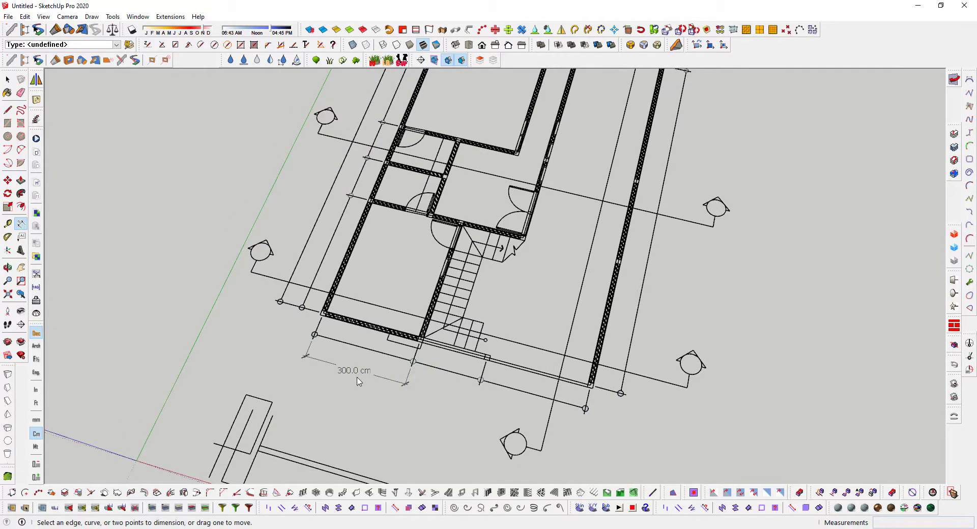
pyautogui.click(356, 375)
pyautogui.click(327, 358)
pyautogui.scroll(-2, 285, 334)
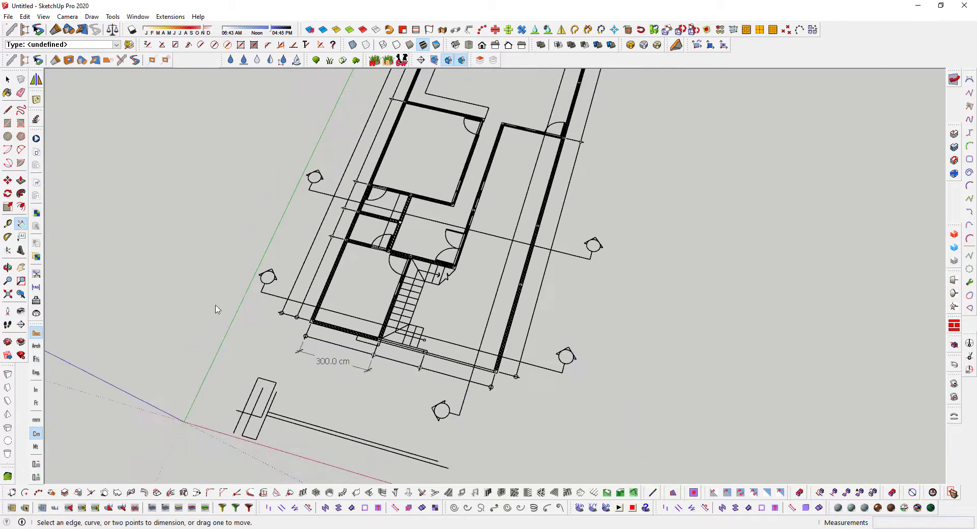
# Switch back to the Select tool and orbit out to see all three plans from above.
pyautogui.click(7, 79)
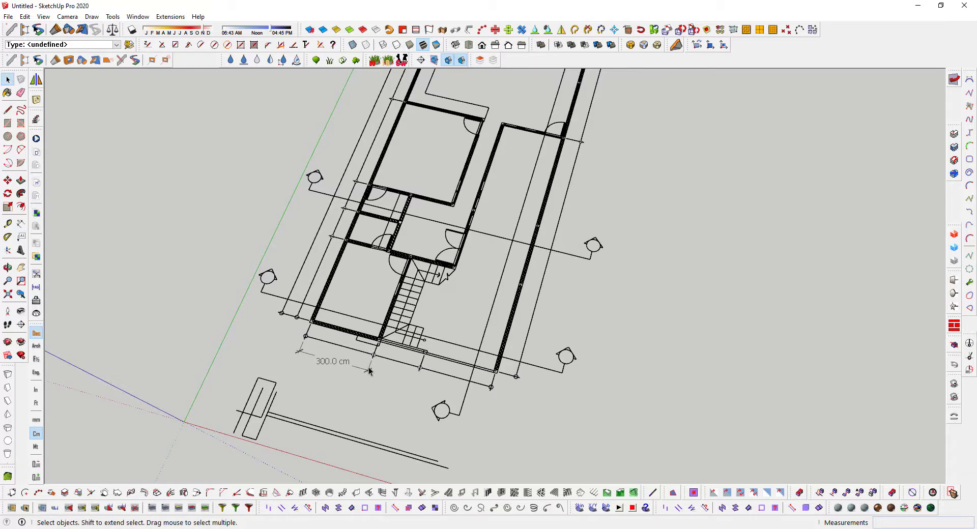
pyautogui.scroll(-3, 465, 308)
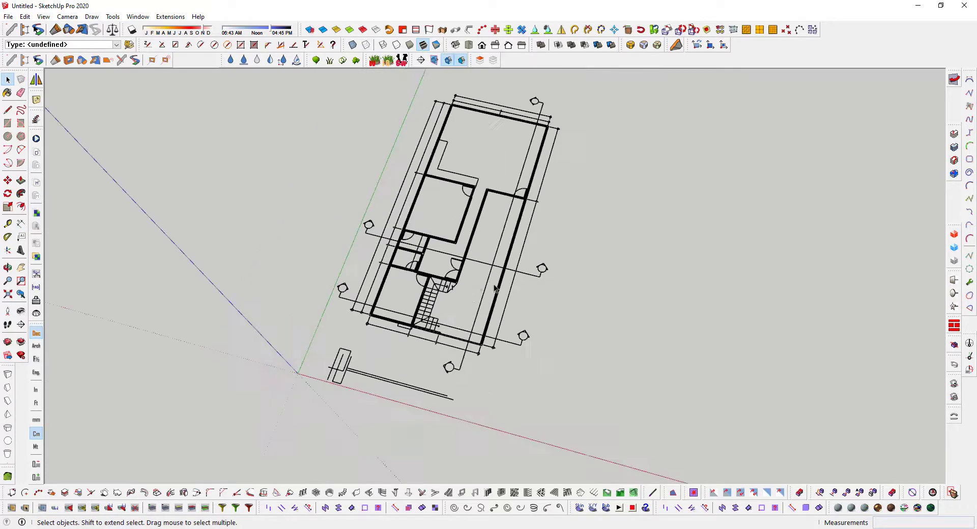
pyautogui.scroll(-2, 465, 309)
pyautogui.scroll(2, 483, 285)
pyautogui.moveTo(462, 279)
pyautogui.mouseDown(button='middle')
pyautogui.moveTo(375, 323)
pyautogui.moveTo(343, 157)
pyautogui.moveTo(443, 242)
pyautogui.moveTo(518, 281)
pyautogui.moveTo(700, 281)
pyautogui.moveTo(556, 305)
pyautogui.mouseUp(button='middle')
pyautogui.scroll(-2, 700, 281)
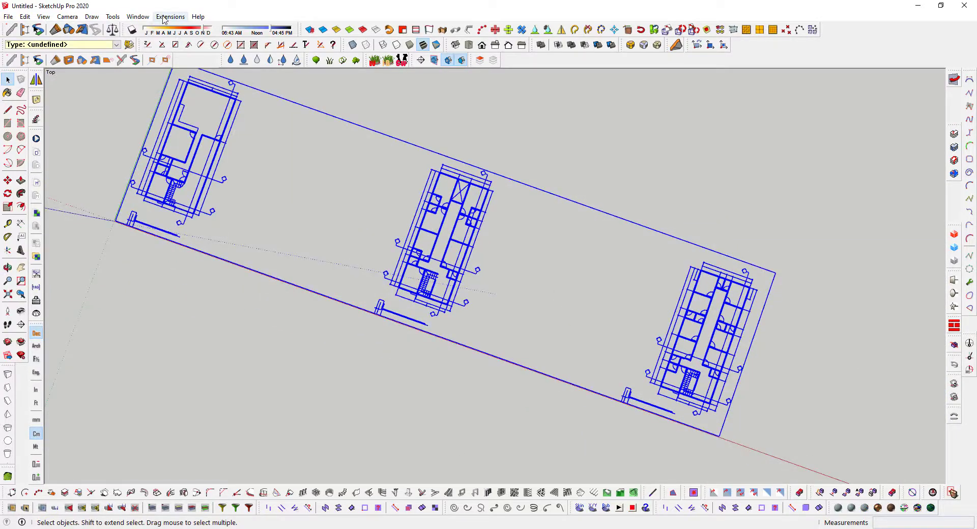
# Show the Default Tray, collapse Entity Info and Materials, and expand the Tags panel.
pyautogui.click(138, 16)
pyautogui.moveTo(168, 32)
pyautogui.click(256, 29)
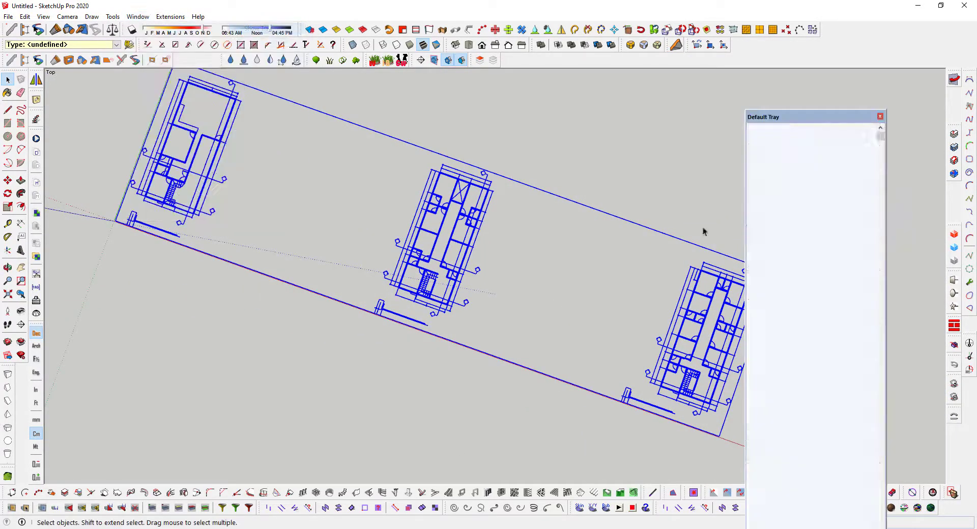
pyautogui.click(814, 127)
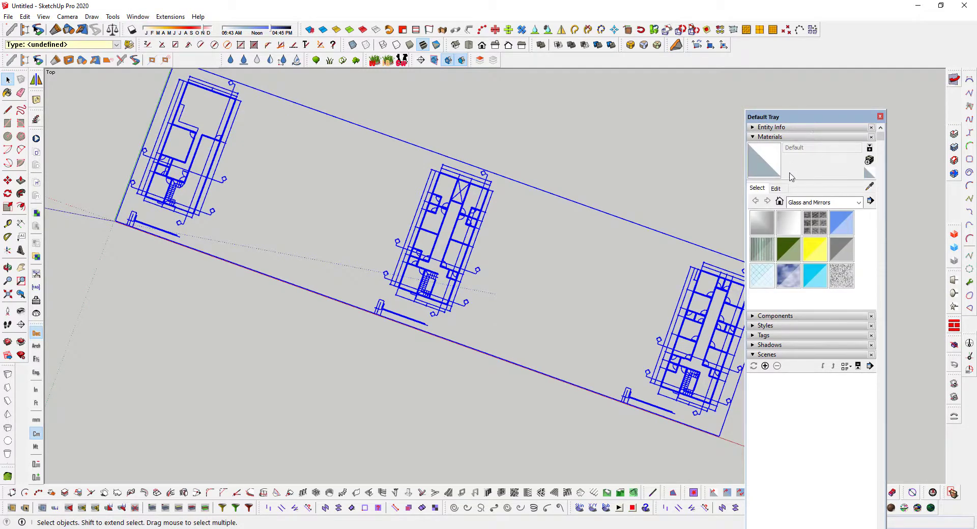
pyautogui.click(772, 137)
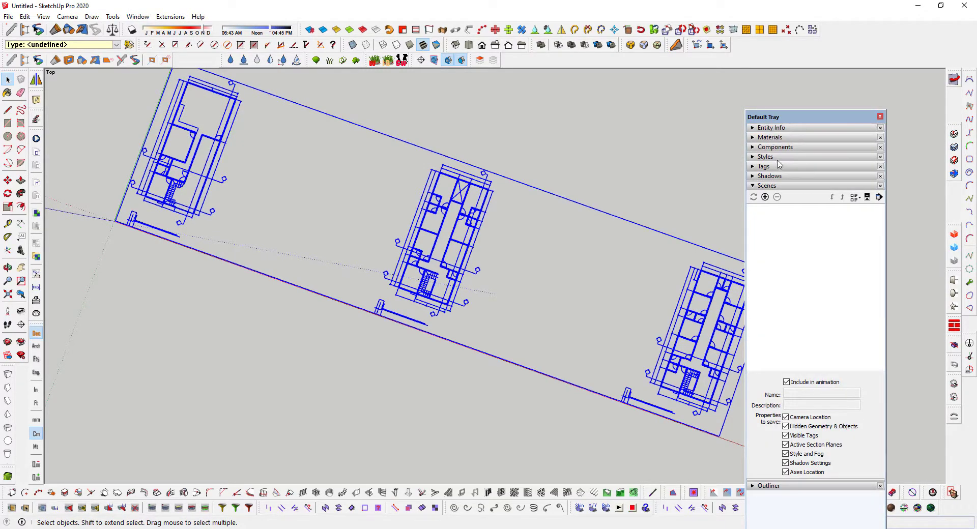
pyautogui.moveTo(788, 118); pyautogui.dragTo(793, 74)
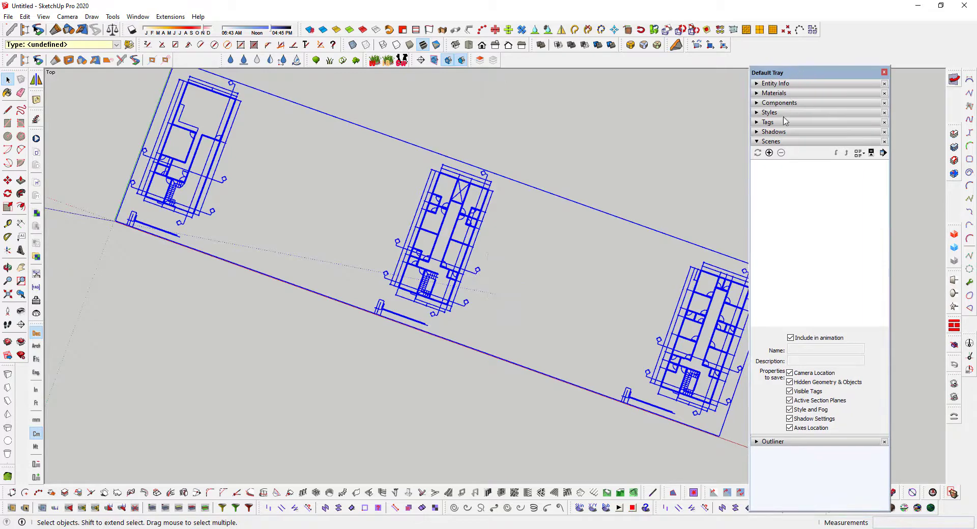
pyautogui.click(768, 122)
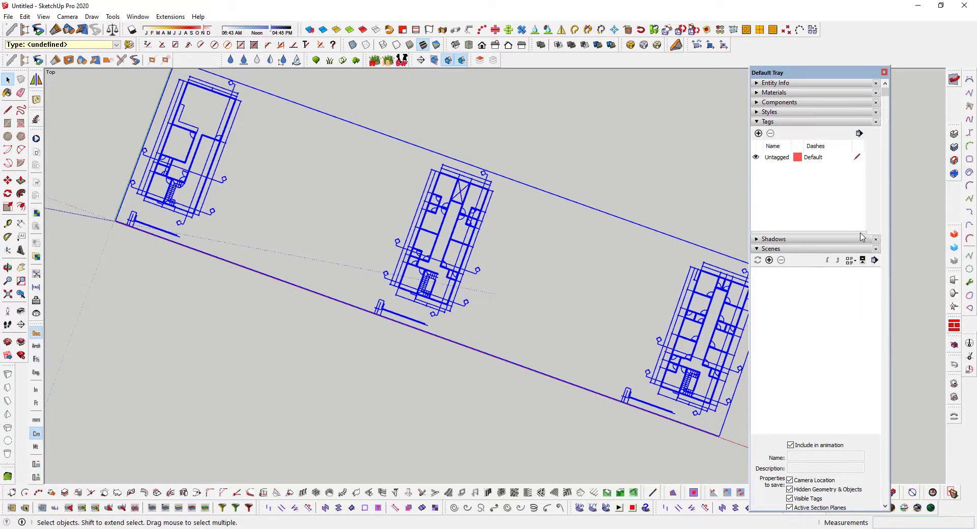
pyautogui.moveTo(885, 91); pyautogui.dragTo(886, 124)
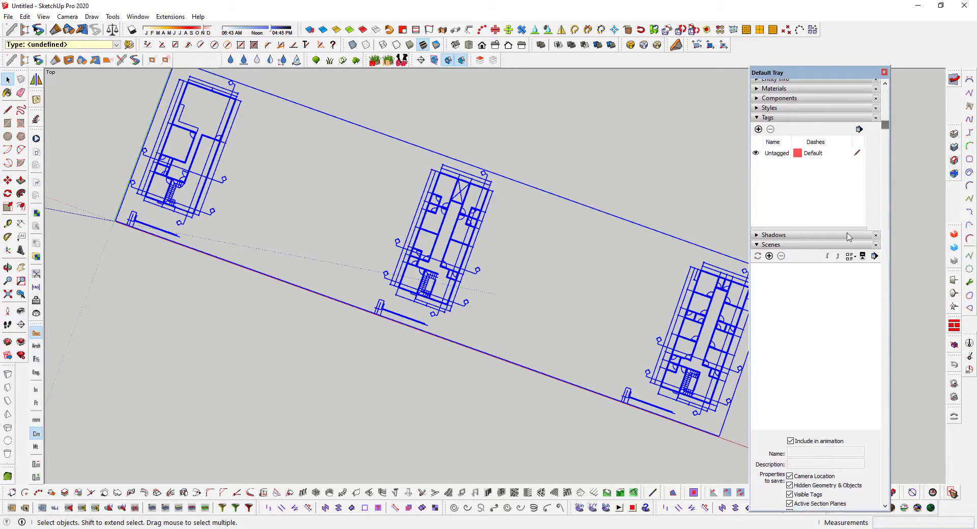
pyautogui.scroll(1, 773, 187)
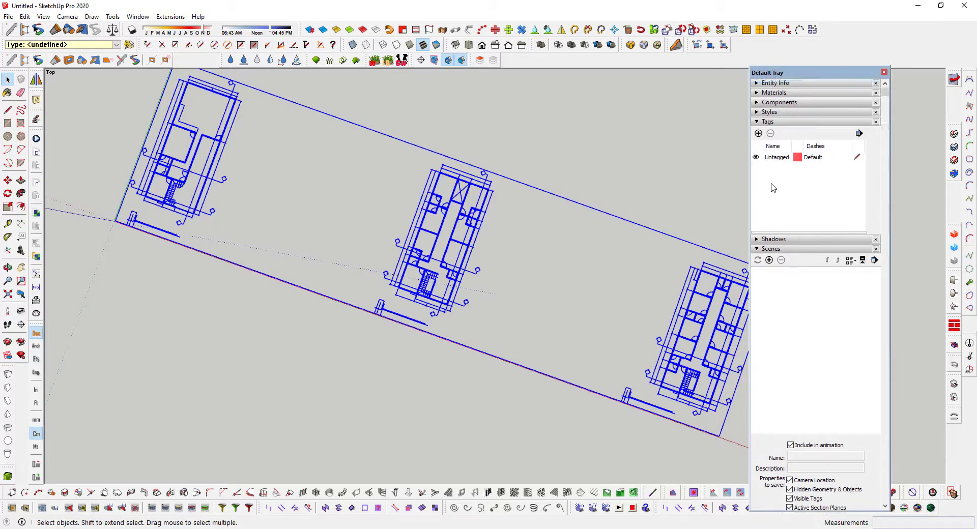
# Select the floor-plan group and try hiding Untagged, dismissing the current-tag warning.
pyautogui.click(693, 225)
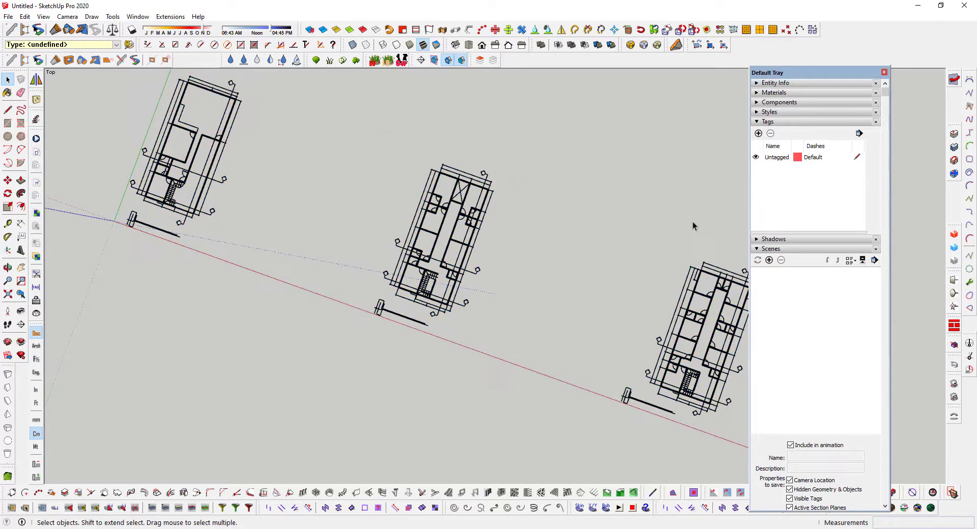
pyautogui.click(709, 295)
pyautogui.click(755, 158)
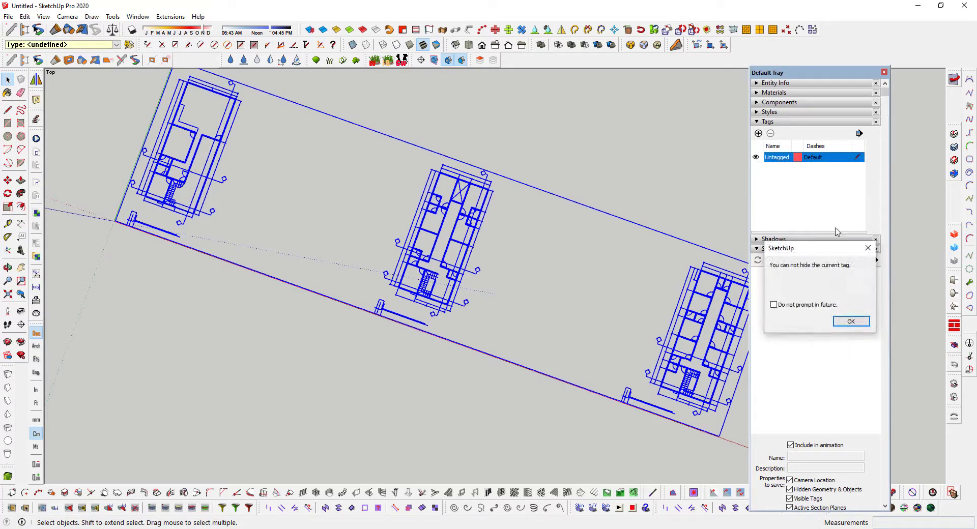
pyautogui.click(867, 248)
# Add a new tag named Tag1 and make it the current tag.
pyautogui.click(758, 133)
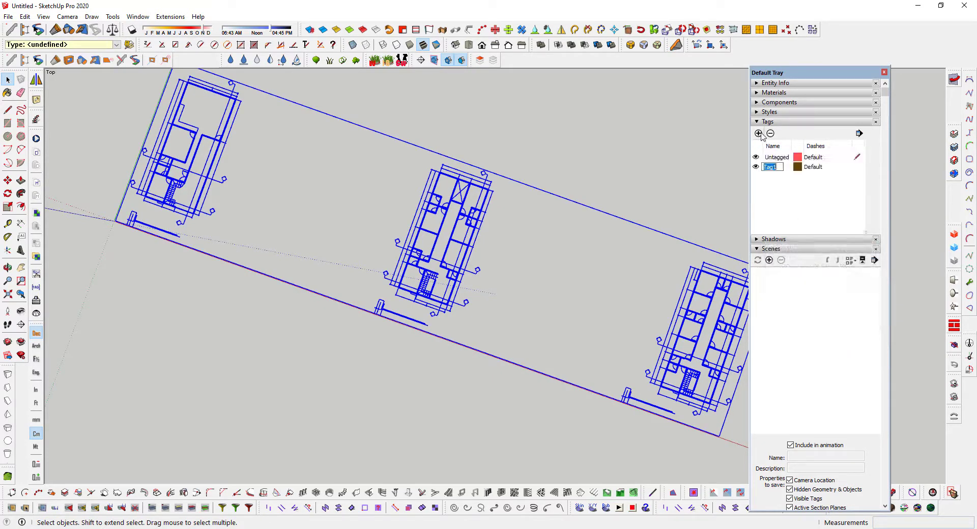
pyautogui.click(812, 209)
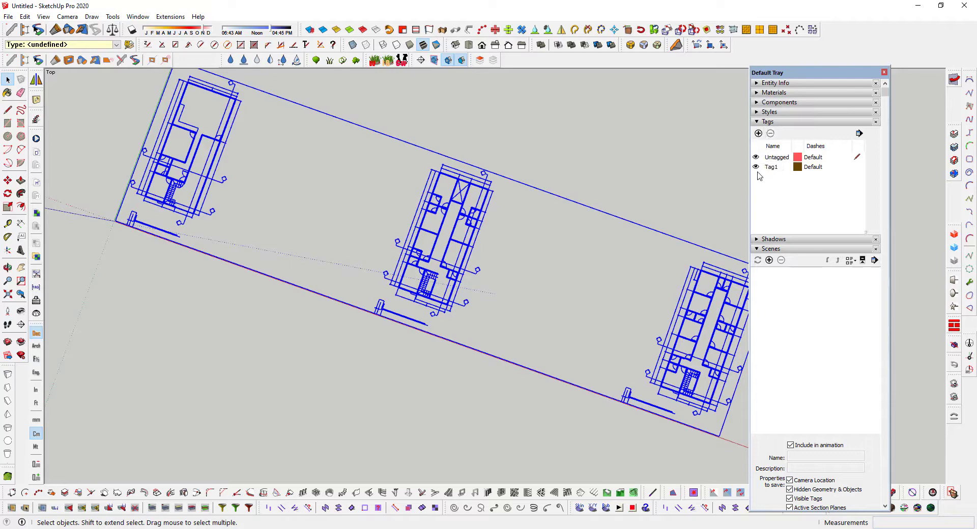
pyautogui.click(855, 168)
pyautogui.click(893, 316)
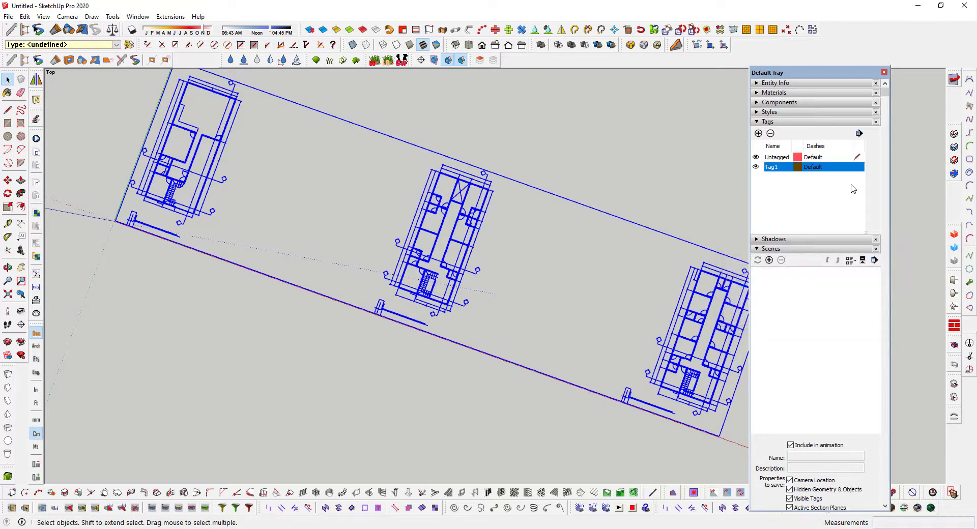
pyautogui.click(859, 168)
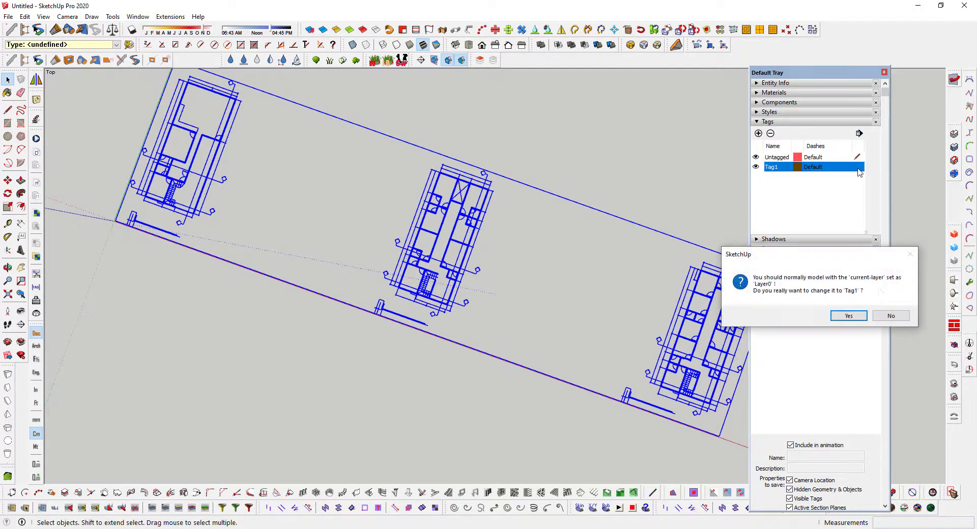
pyautogui.click(861, 316)
pyautogui.click(756, 158)
pyautogui.click(756, 158)
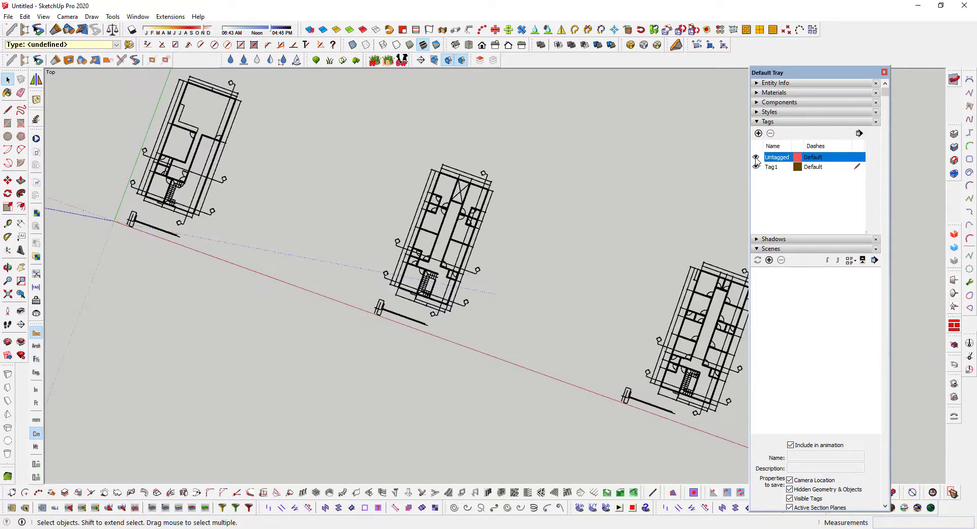
pyautogui.moveTo(546, 196)
pyautogui.mouseDown(button='middle')
pyautogui.moveTo(330, 174)
pyautogui.moveTo(323, 196)
pyautogui.moveTo(229, 266)
pyautogui.moveTo(344, 288)
pyautogui.mouseUp(button='middle')
# Place a 200.0 cm dimension between two adjacent grid points, offset further from the gridline.
pyautogui.scroll(2, 344, 289)
pyautogui.scroll(3, 329, 269)
pyautogui.scroll(3, 326, 244)
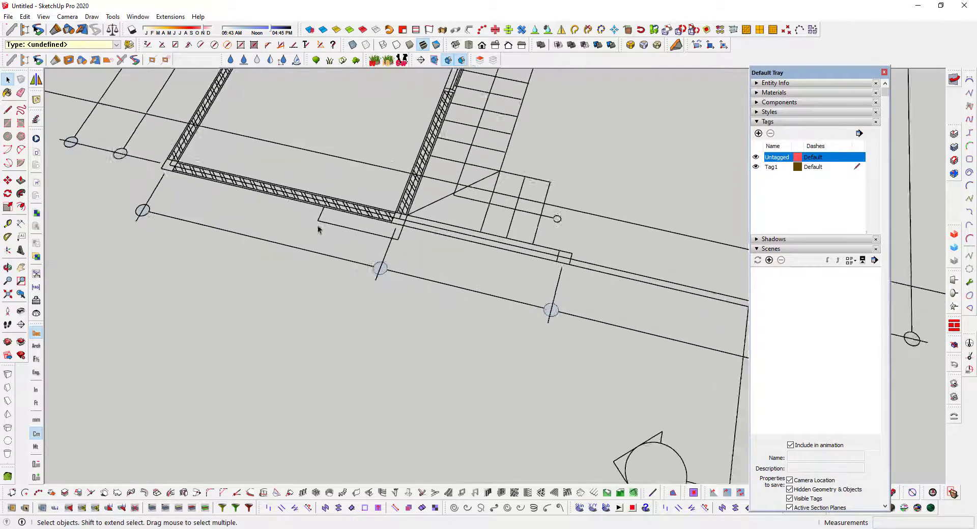
pyautogui.scroll(3, 322, 224)
pyautogui.click(21, 224)
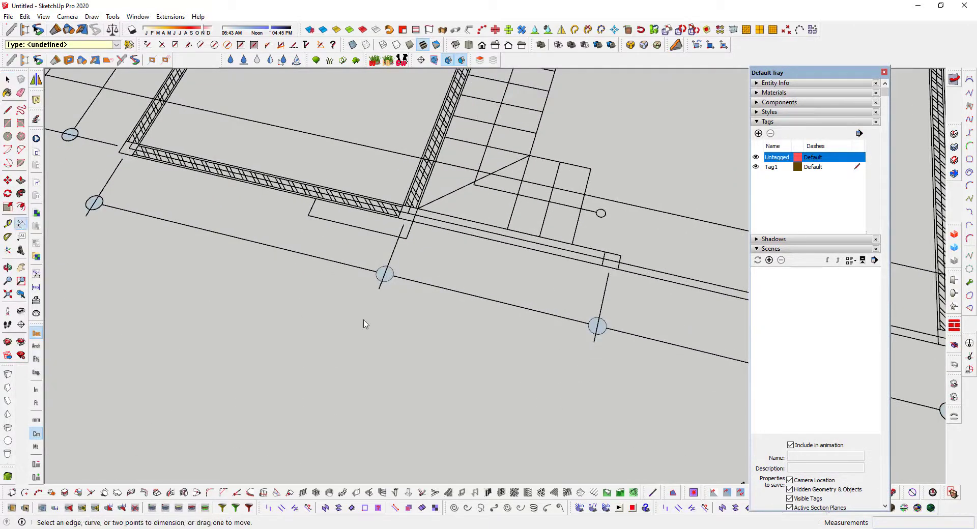
pyautogui.click(379, 289)
pyautogui.click(594, 342)
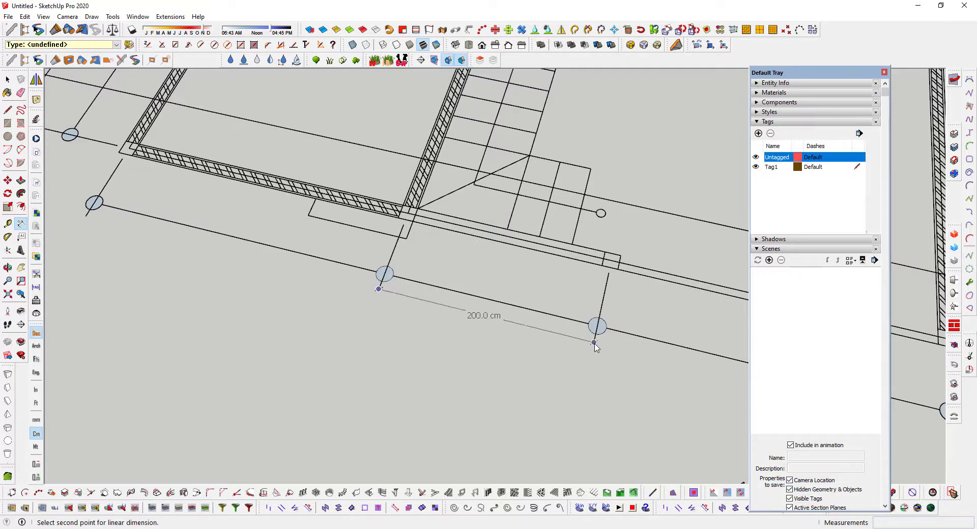
pyautogui.click(580, 392)
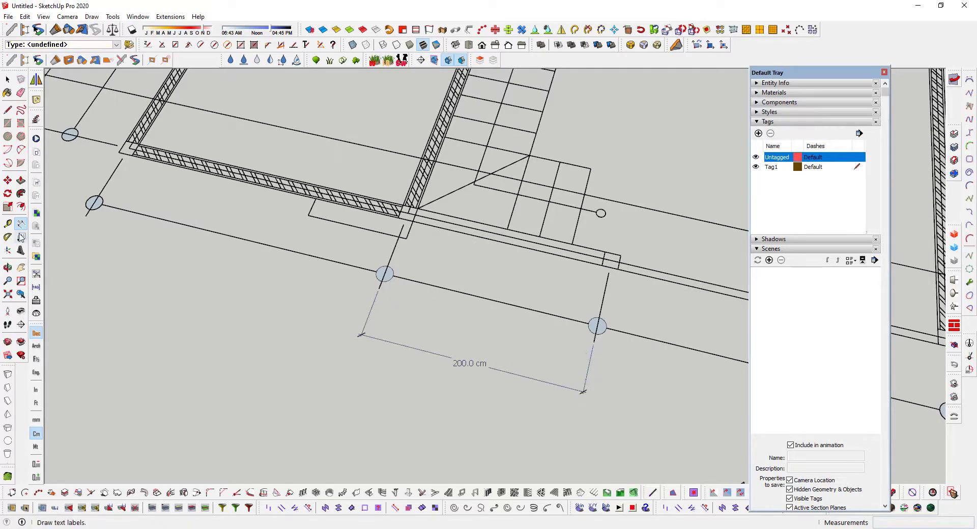
pyautogui.scroll(-2, 457, 356)
pyautogui.scroll(-2, 432, 331)
pyautogui.scroll(3, 370, 292)
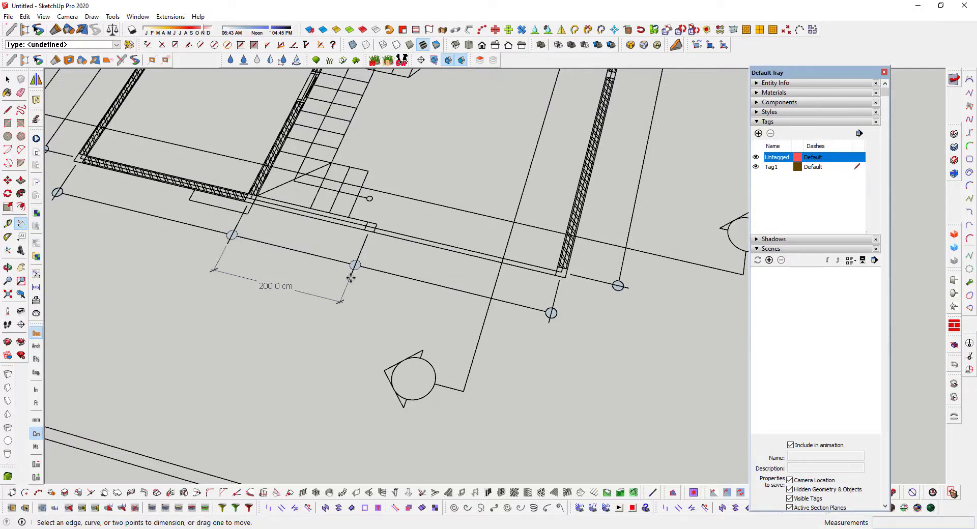
pyautogui.click(352, 273)
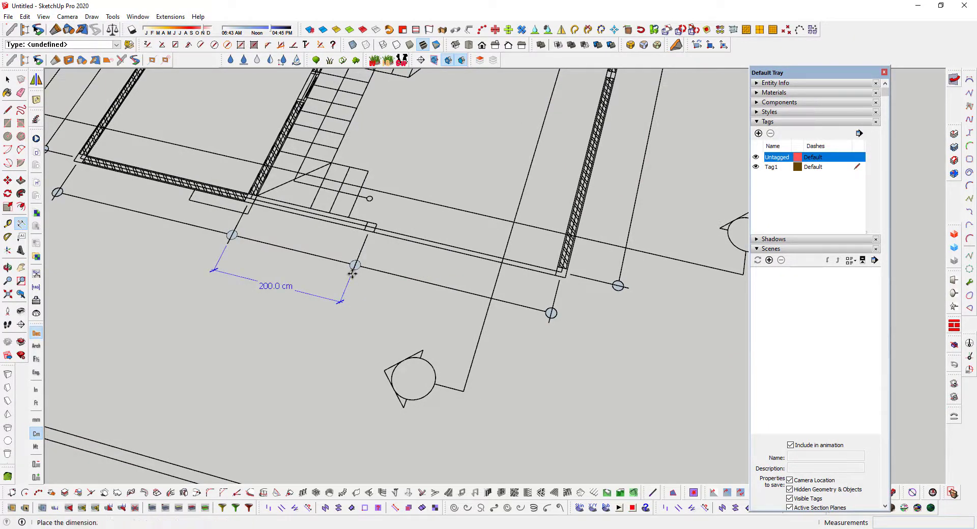
pyautogui.click(505, 326)
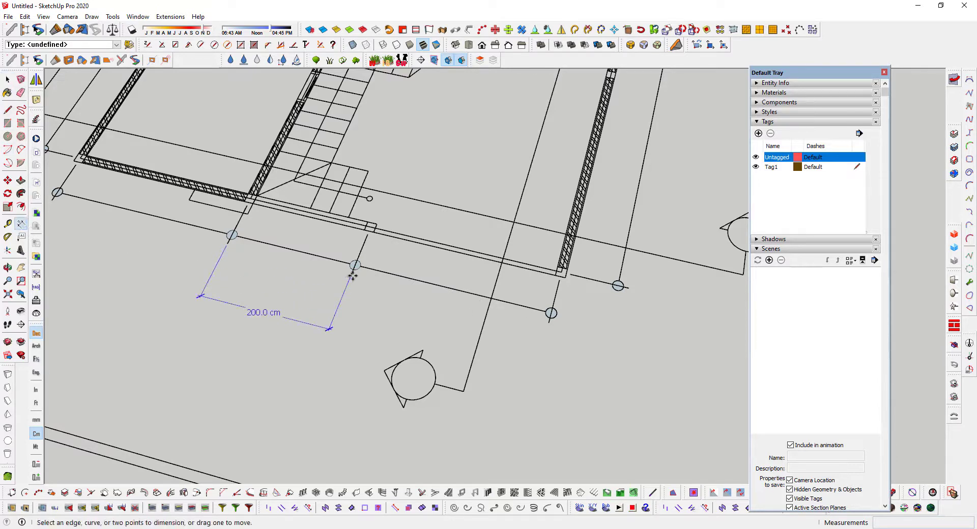
pyautogui.click(8, 224)
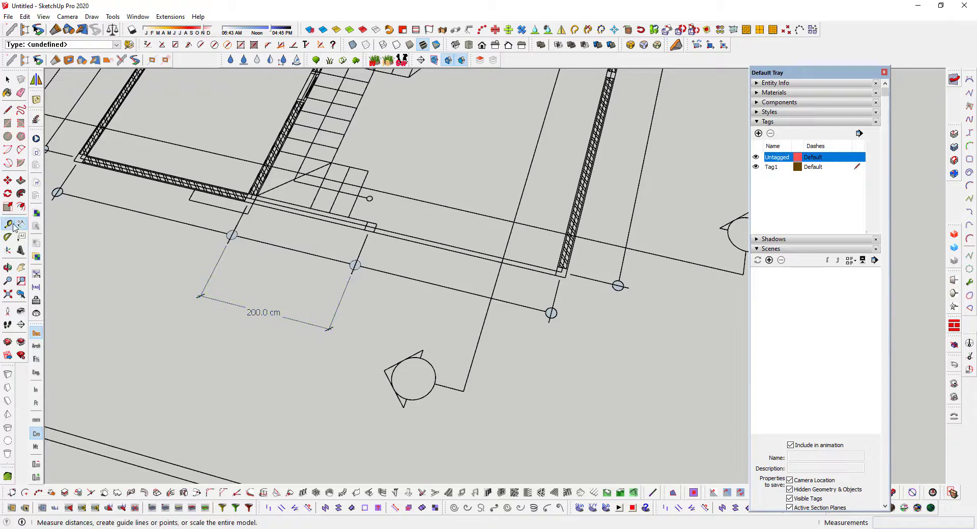
# Measure 300.0 cm between grid points, then place a guide line off the plan's lower corner.
pyautogui.click(366, 239)
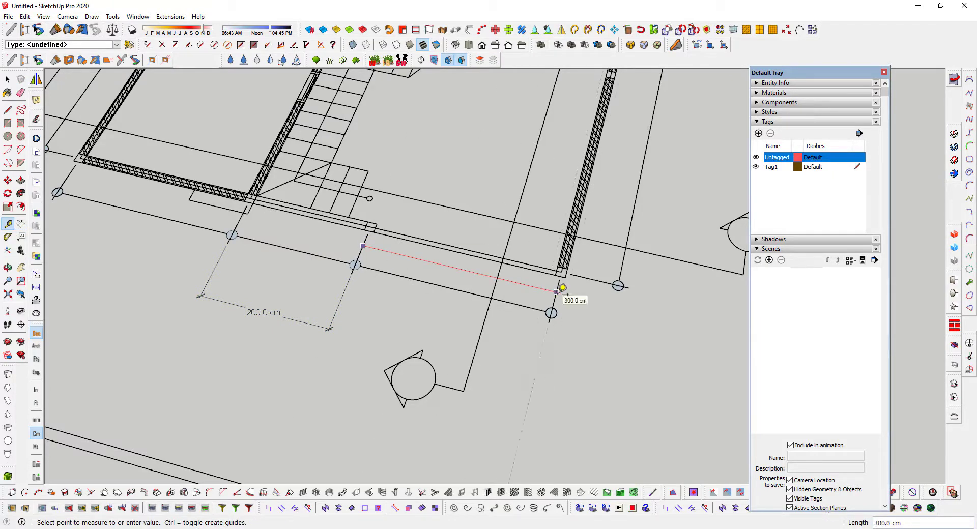
pyautogui.click(562, 288)
pyautogui.click(555, 300)
pyautogui.moveTo(490, 283); pyautogui.dragTo(162, 193, button='middle')
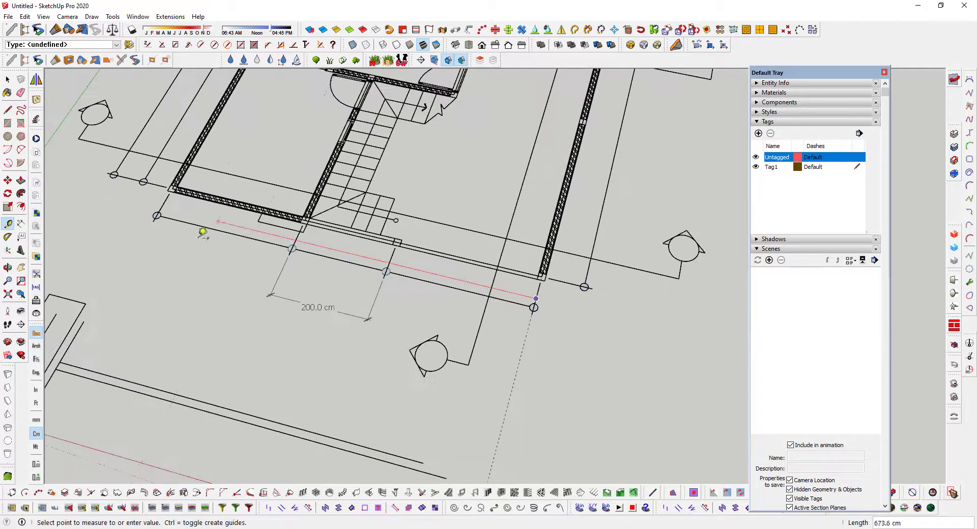
pyautogui.click(162, 194)
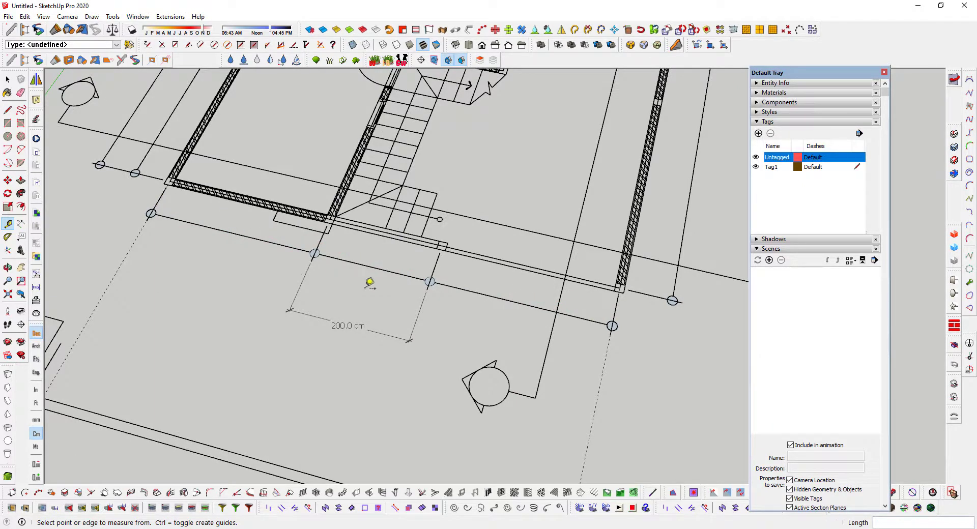
# Orbit and zoom to inspect the guide line and floor plans from a lower angle.
pyautogui.scroll(-5, 467, 302)
pyautogui.moveTo(443, 265)
pyautogui.mouseDown(button='middle')
pyautogui.moveTo(310, 279)
pyautogui.moveTo(290, 255)
pyautogui.mouseUp(button='middle')
pyautogui.scroll(-3, 310, 278)
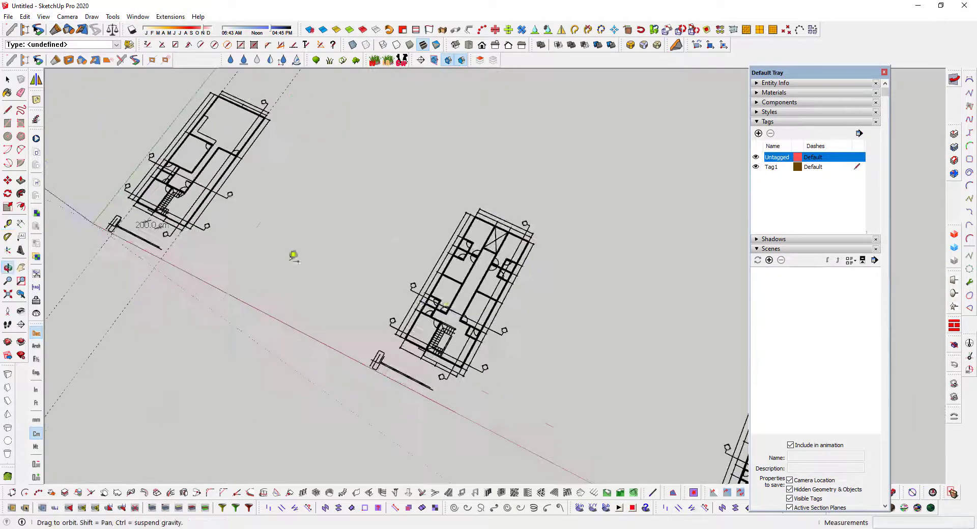
pyautogui.scroll(3, 493, 351)
pyautogui.scroll(2, 493, 351)
pyautogui.scroll(2, 442, 342)
pyautogui.scroll(2, 476, 290)
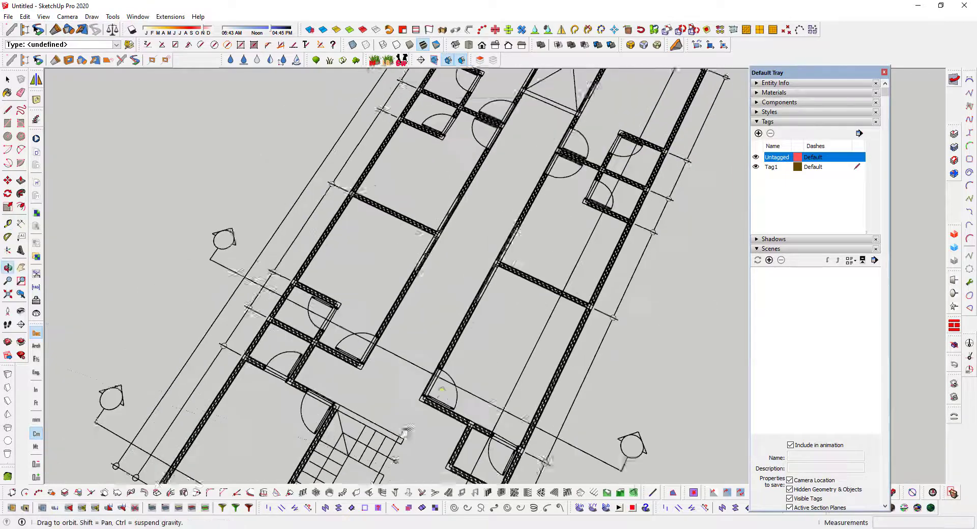
pyautogui.scroll(-2, 270, 329)
pyautogui.scroll(-3, 427, 360)
pyautogui.scroll(-3, 467, 362)
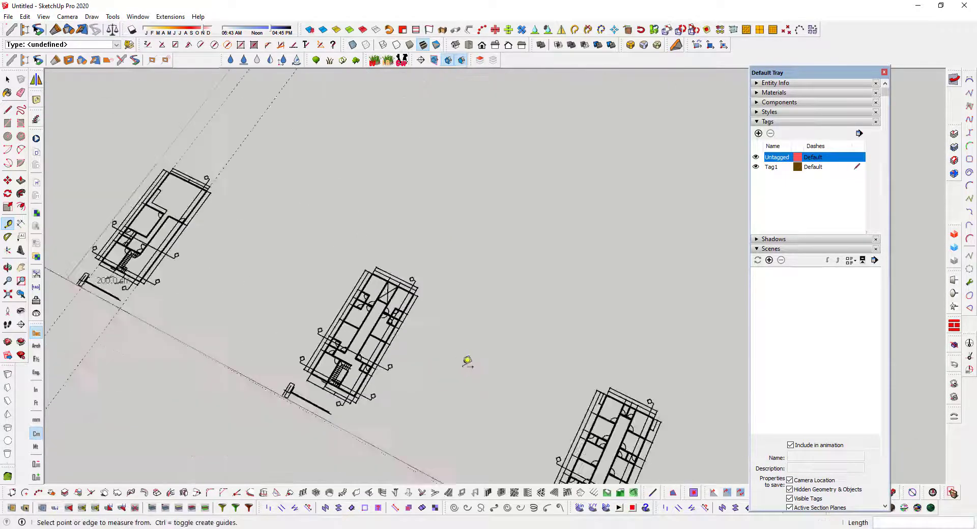
pyautogui.scroll(-2, 539, 347)
pyautogui.scroll(1, 539, 348)
pyautogui.scroll(2, 534, 356)
pyautogui.scroll(2, 524, 377)
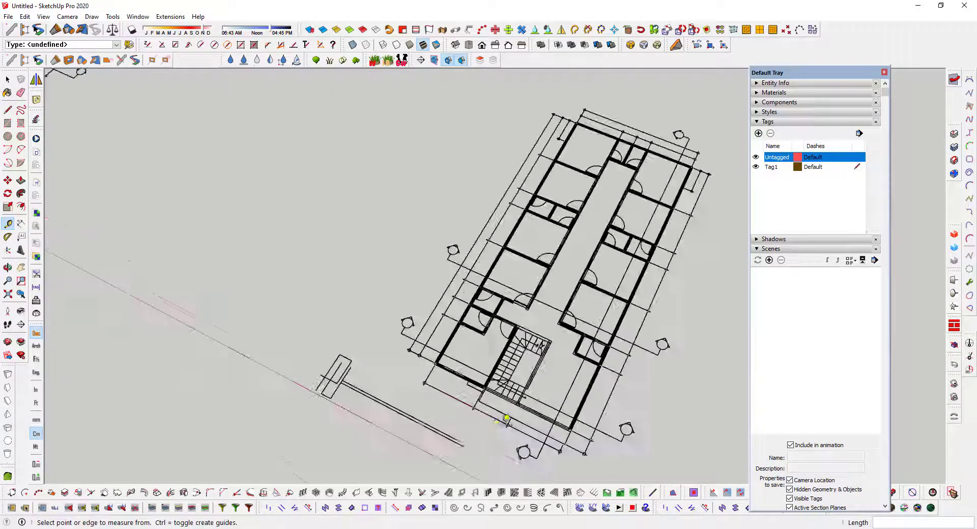
pyautogui.scroll(2, 517, 394)
pyautogui.scroll(-1, 517, 395)
pyautogui.scroll(-2, 539, 353)
pyautogui.scroll(-2, 535, 349)
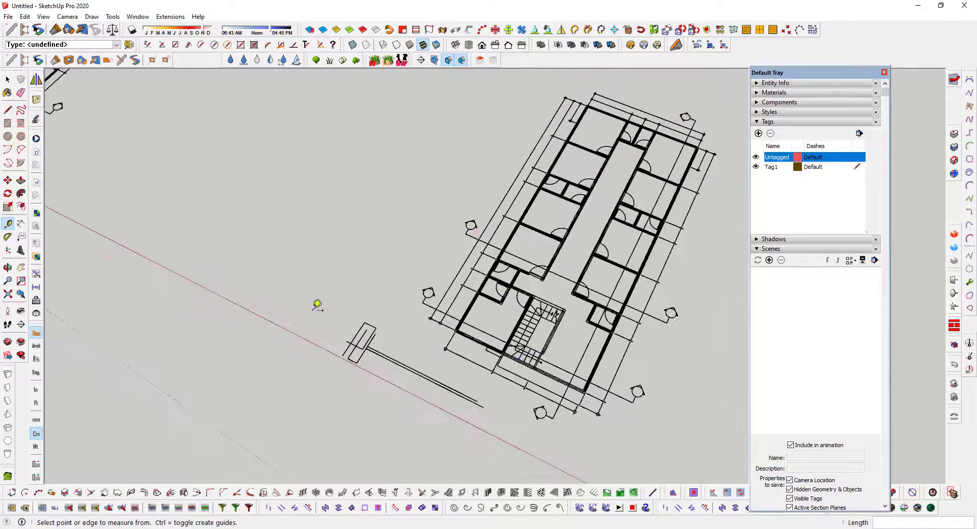
pyautogui.scroll(-2, 316, 305)
pyautogui.scroll(-2, 506, 404)
pyautogui.scroll(2, 412, 353)
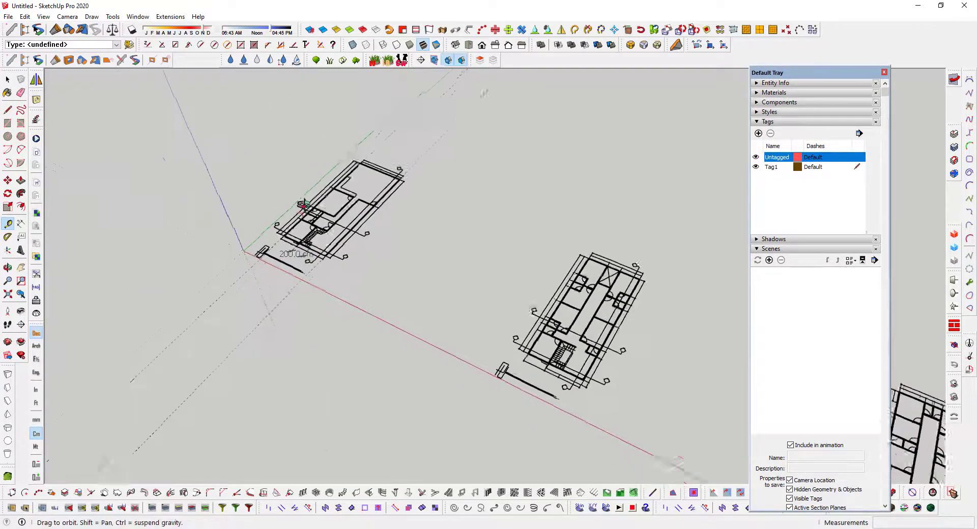
pyautogui.scroll(2, 303, 223)
pyautogui.scroll(2, 302, 223)
pyautogui.moveTo(302, 224)
pyautogui.mouseDown(button='middle')
pyautogui.moveTo(338, 288)
pyautogui.moveTo(437, 331)
pyautogui.mouseUp(button='middle')
pyautogui.press('t')
pyautogui.scroll(1, 437, 331)
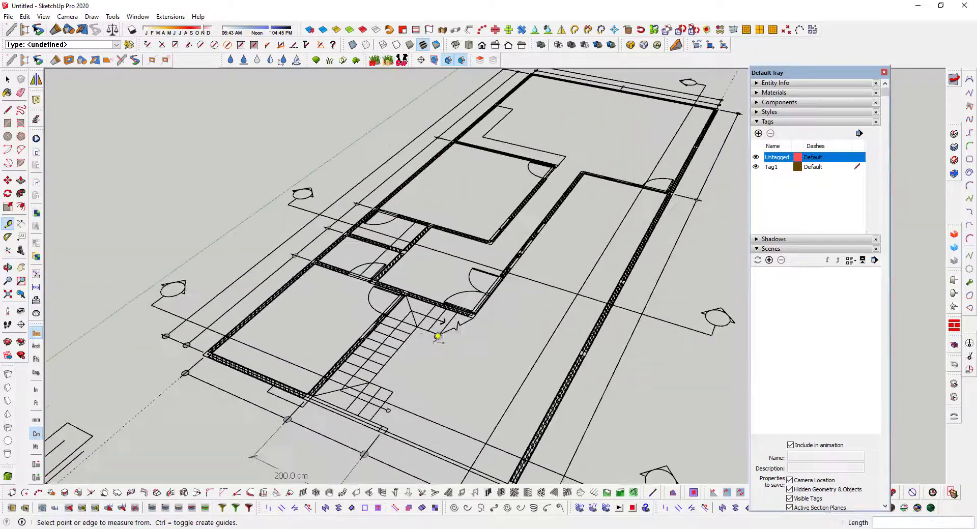
pyautogui.scroll(-1, 492, 294)
pyautogui.scroll(1, 483, 325)
pyautogui.scroll(1, 459, 327)
pyautogui.scroll(2, 321, 288)
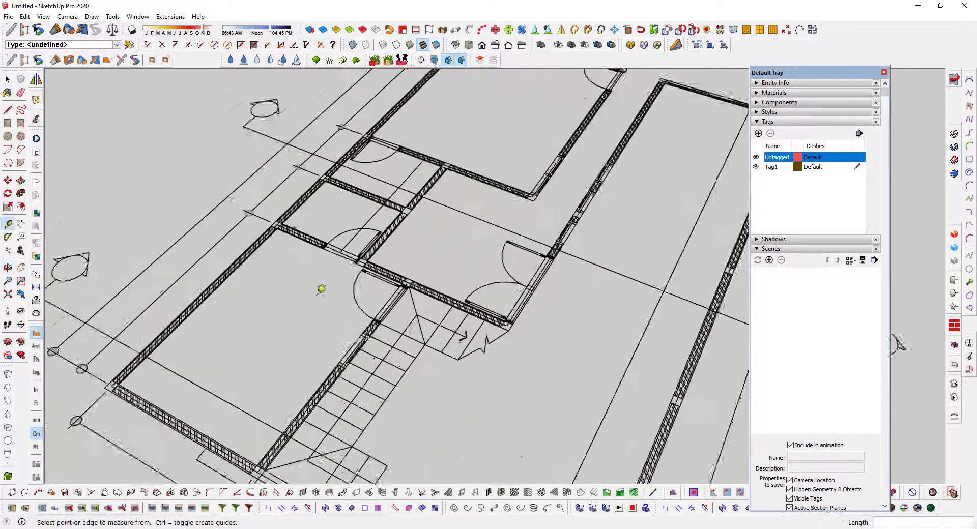
pyautogui.scroll(2, 277, 322)
pyautogui.scroll(-3, 277, 322)
pyautogui.scroll(-2, 276, 322)
pyautogui.moveTo(277, 321)
pyautogui.mouseDown(button='middle')
pyautogui.moveTo(219, 264)
pyautogui.moveTo(349, 312)
pyautogui.moveTo(294, 286)
pyautogui.moveTo(432, 281)
pyautogui.moveTo(479, 331)
pyautogui.moveTo(436, 346)
pyautogui.mouseUp(button='middle')
pyautogui.scroll(2, 436, 345)
pyautogui.scroll(1, 385, 294)
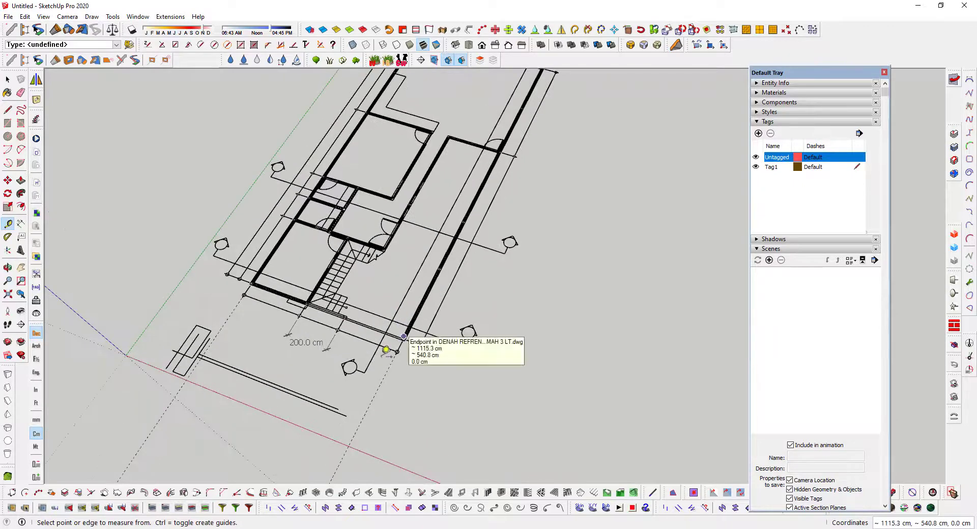
pyautogui.scroll(2, 301, 432)
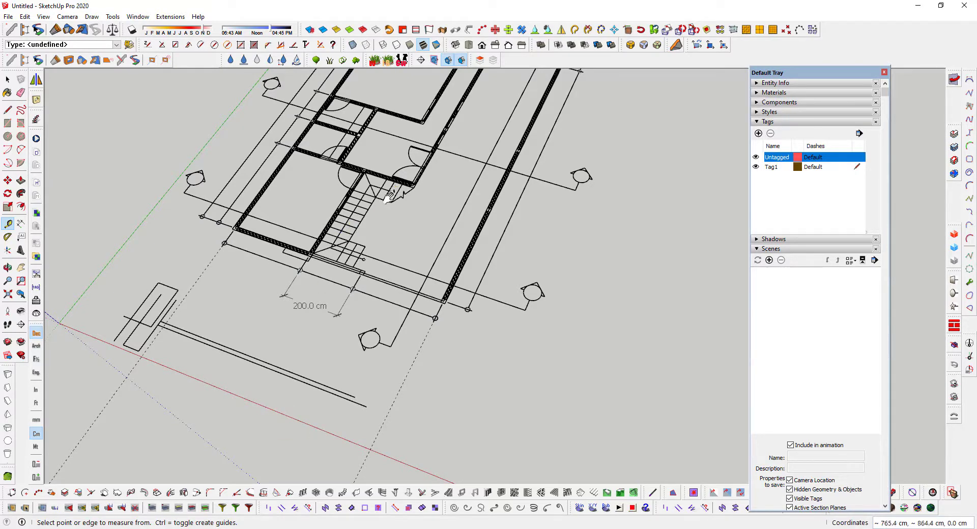
pyautogui.scroll(-2, 390, 196)
pyautogui.scroll(-2, 433, 163)
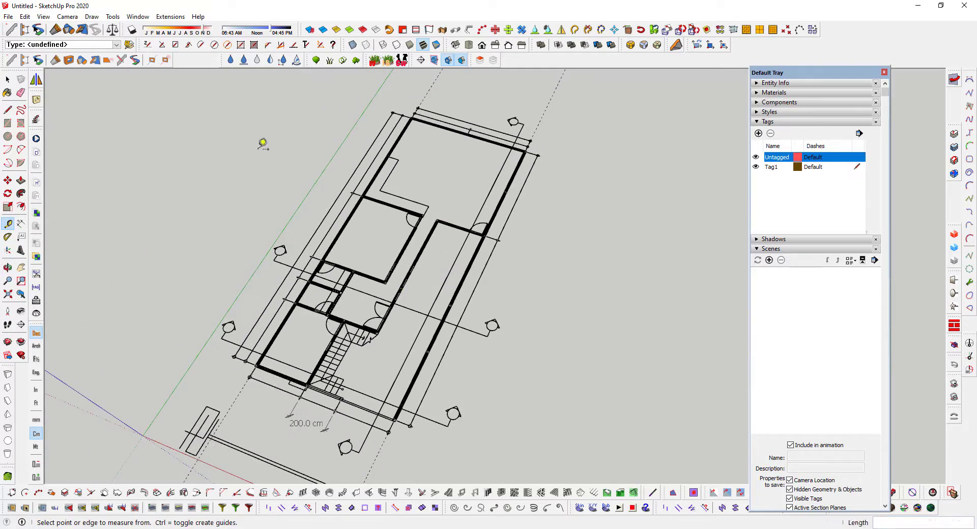
pyautogui.scroll(-2, 476, 224)
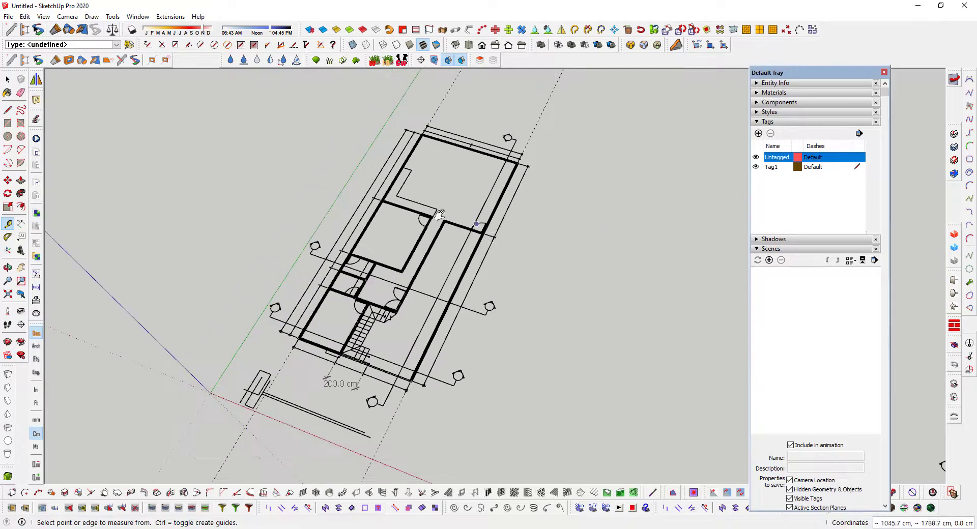
pyautogui.keyDown('shift'); pyautogui.moveTo(439, 214); pyautogui.dragTo(375, 185, button='middle'); pyautogui.keyUp('shift')
pyautogui.scroll(-2, 484, 189)
pyautogui.moveTo(484, 190); pyautogui.dragTo(507, 256, button='middle')
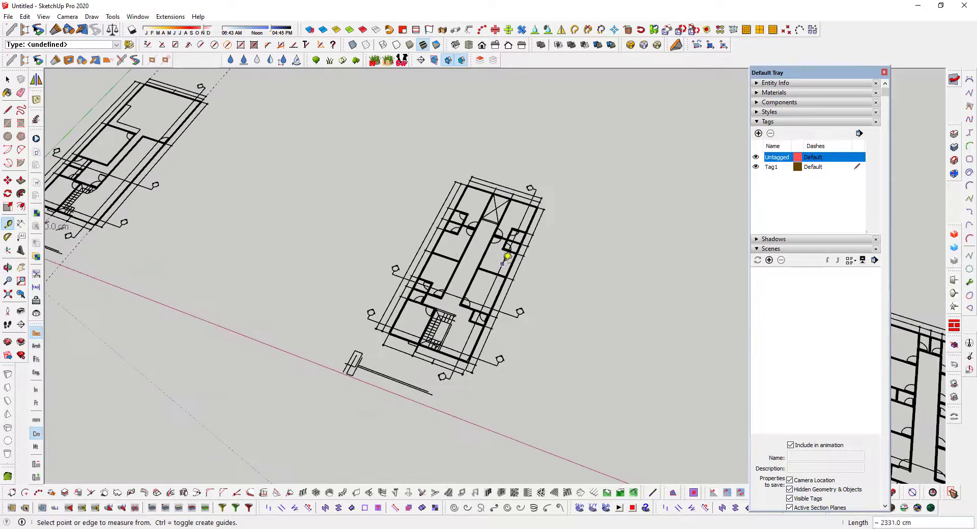
pyautogui.keyDown('shift'); pyautogui.moveTo(231, 188); pyautogui.dragTo(359, 183, button='middle'); pyautogui.keyUp('shift')
pyautogui.scroll(3, 316, 146)
pyautogui.scroll(2, 334, 163)
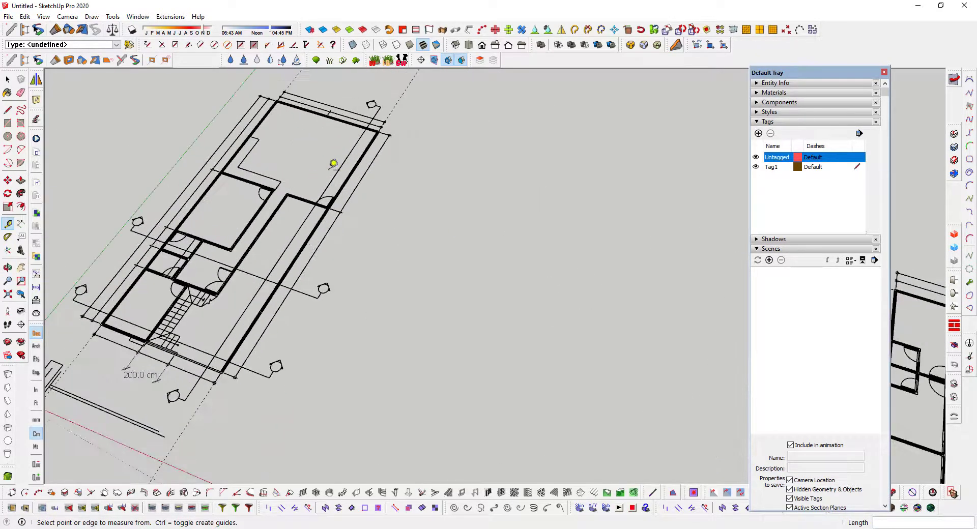
pyautogui.scroll(1, 213, 332)
pyautogui.scroll(1, 213, 332)
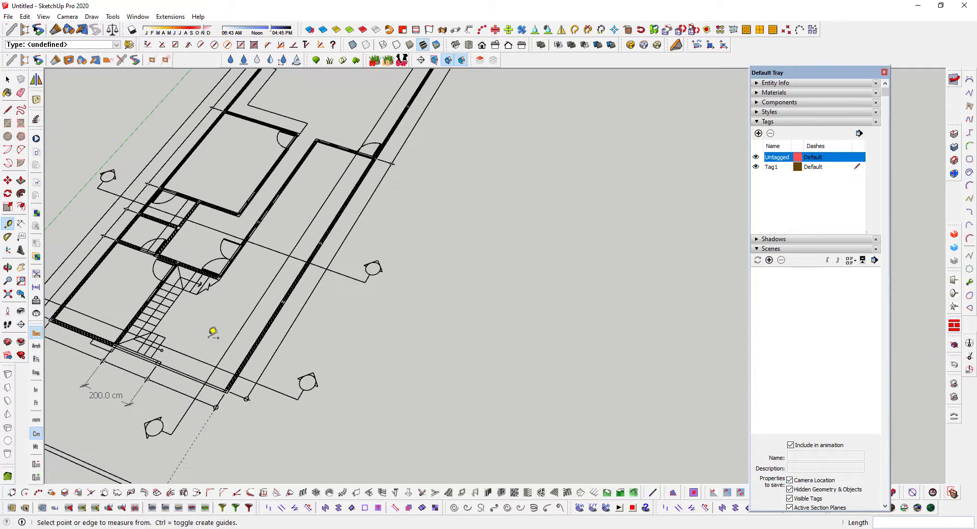
pyautogui.scroll(-10, 194, 344)
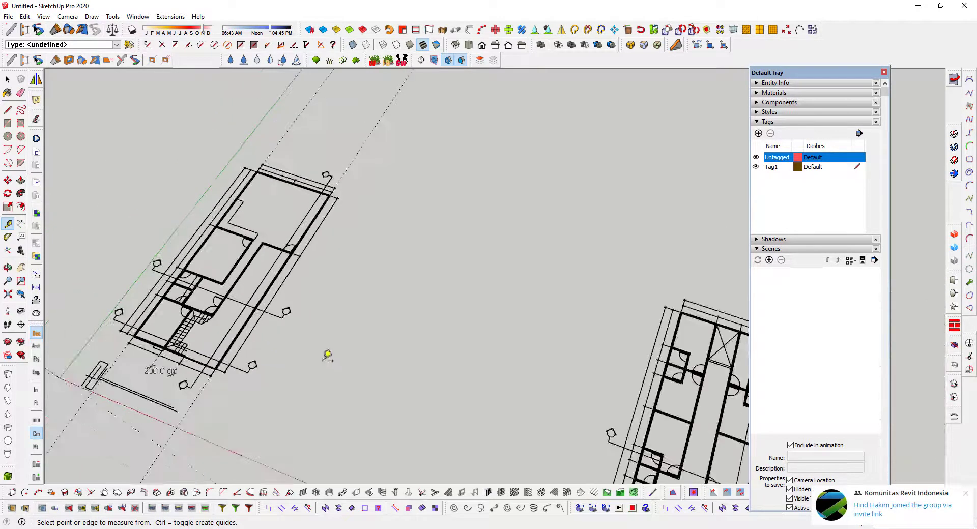
pyautogui.scroll(3, 176, 276)
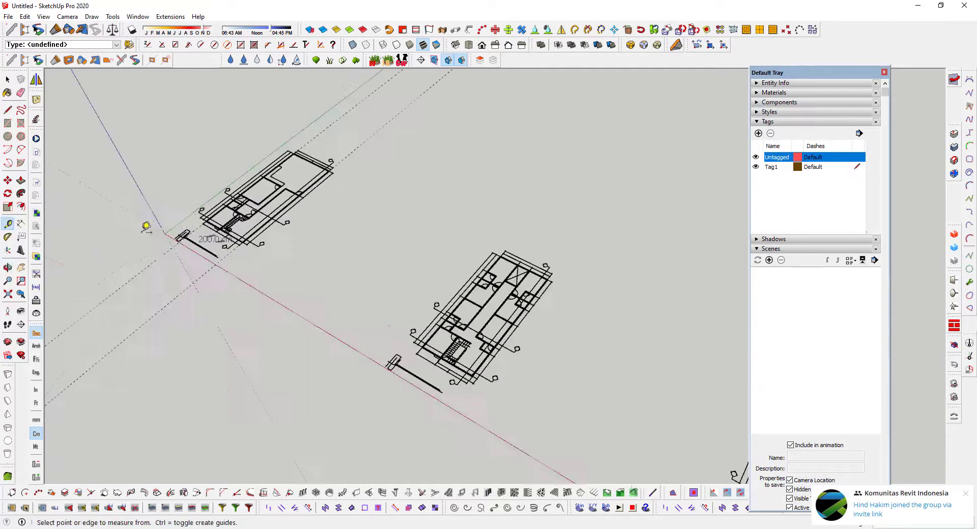
pyautogui.scroll(3, 146, 224)
pyautogui.scroll(3, 183, 211)
pyautogui.scroll(3, 299, 190)
pyautogui.scroll(-3, 355, 355)
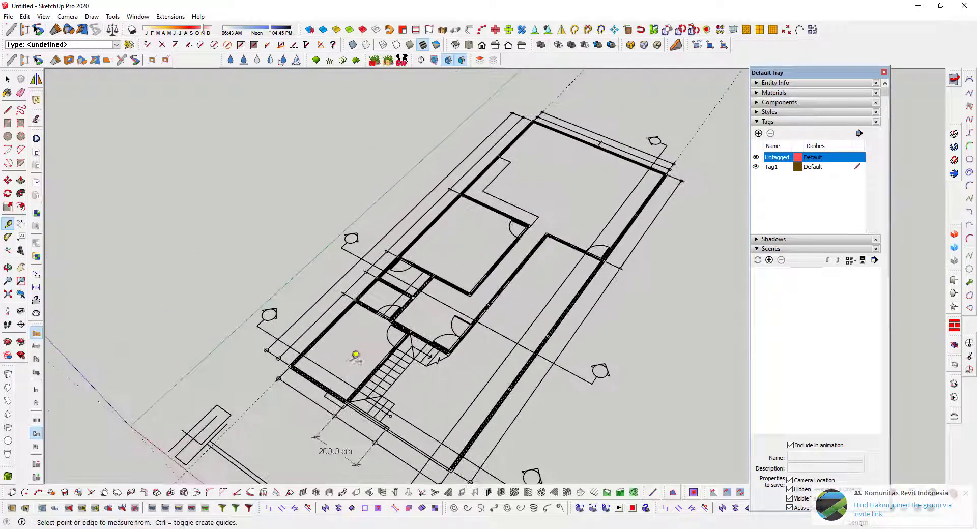
pyautogui.scroll(-2, 351, 351)
pyautogui.moveTo(336, 351); pyautogui.dragTo(326, 348, button='middle')
pyautogui.scroll(3, 320, 346)
pyautogui.scroll(2, 321, 347)
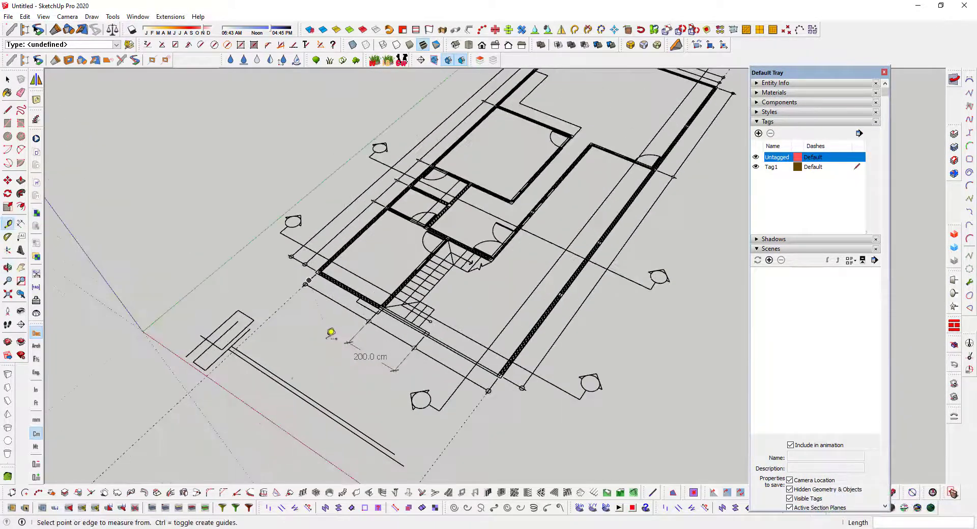
pyautogui.click(255, 406)
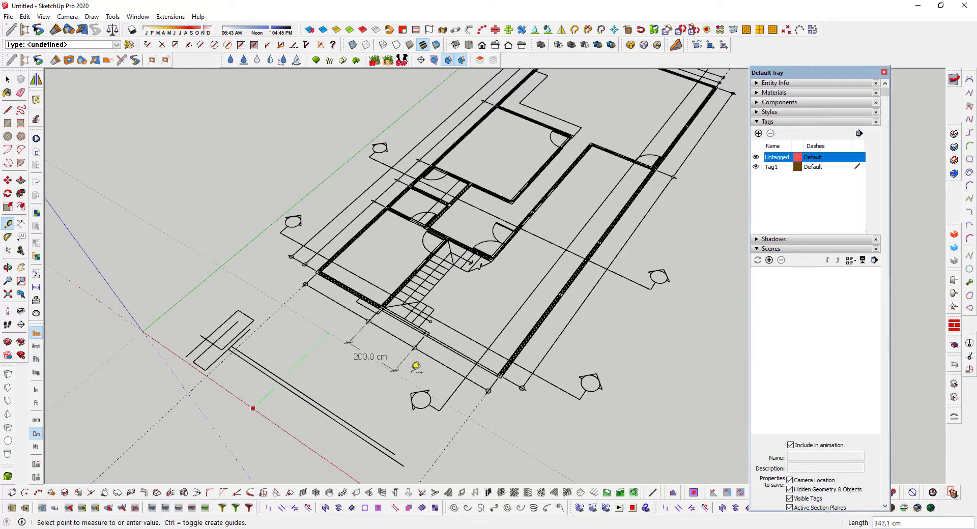
pyautogui.scroll(1, 403, 366)
pyautogui.press('space')
pyautogui.scroll(1, 356, 356)
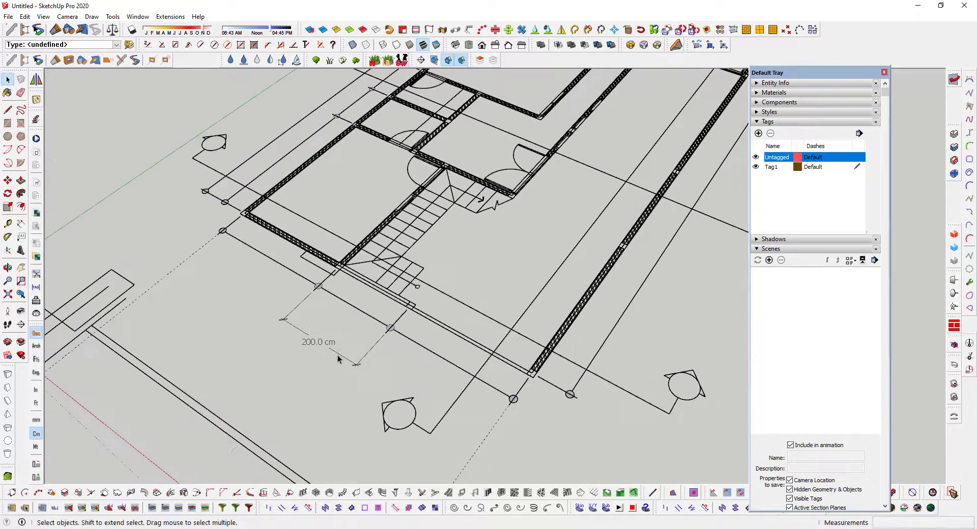
pyautogui.scroll(1, 320, 347)
pyautogui.scroll(-3, 319, 347)
pyautogui.scroll(-2, 319, 347)
pyautogui.scroll(2, 382, 242)
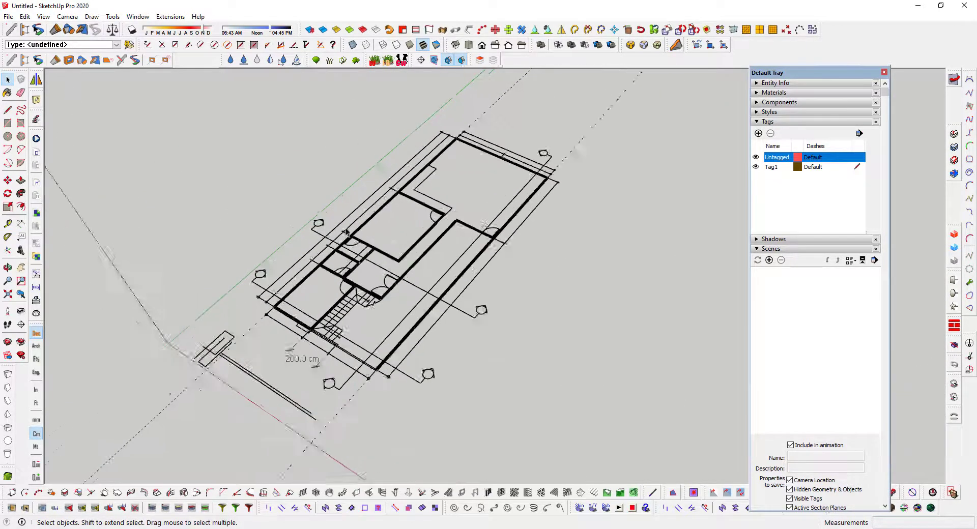
pyautogui.scroll(2, 383, 243)
pyautogui.moveTo(388, 257)
pyautogui.mouseDown(button='middle')
pyautogui.moveTo(286, 271)
pyautogui.moveTo(61, 257)
pyautogui.moveTo(403, 277)
pyautogui.moveTo(500, 266)
pyautogui.moveTo(391, 303)
pyautogui.mouseUp(button='middle')
pyautogui.scroll(-3, 435, 347)
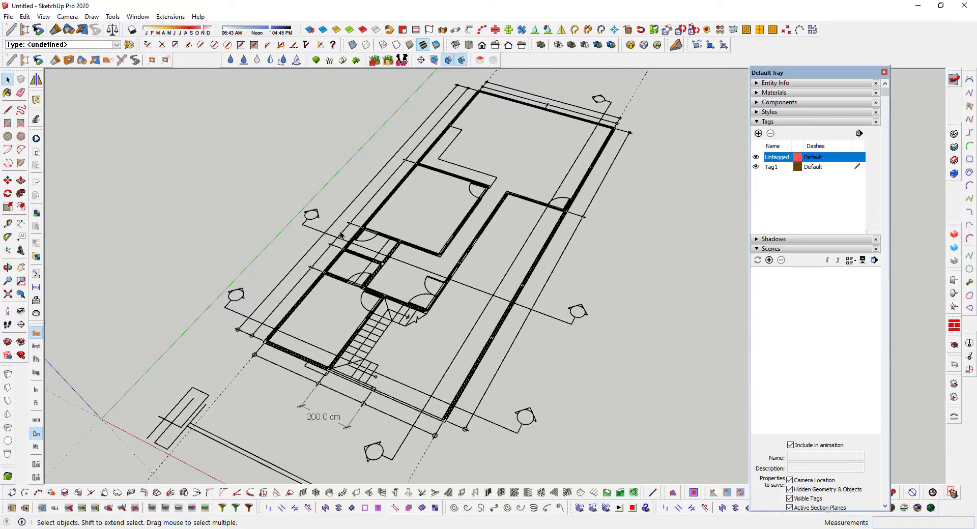
pyautogui.press('b')
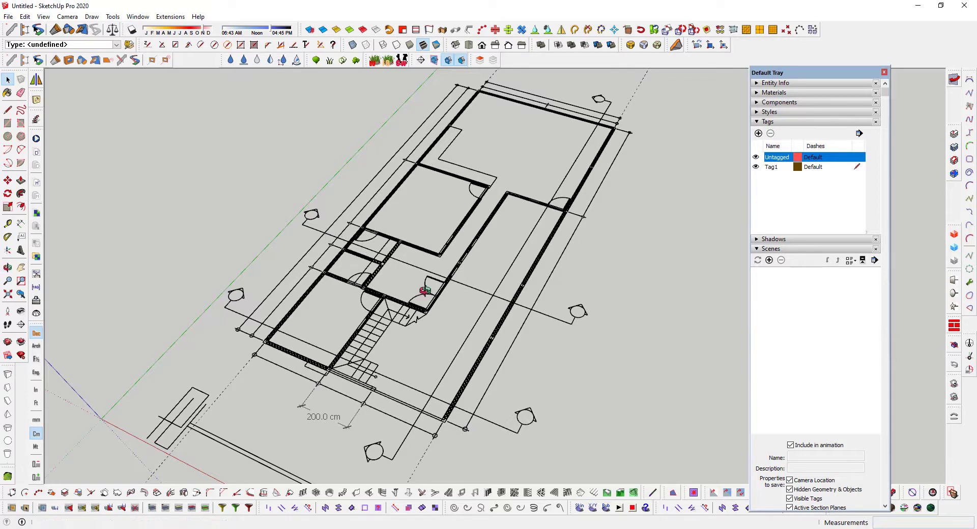
pyautogui.scroll(-3, 425, 290)
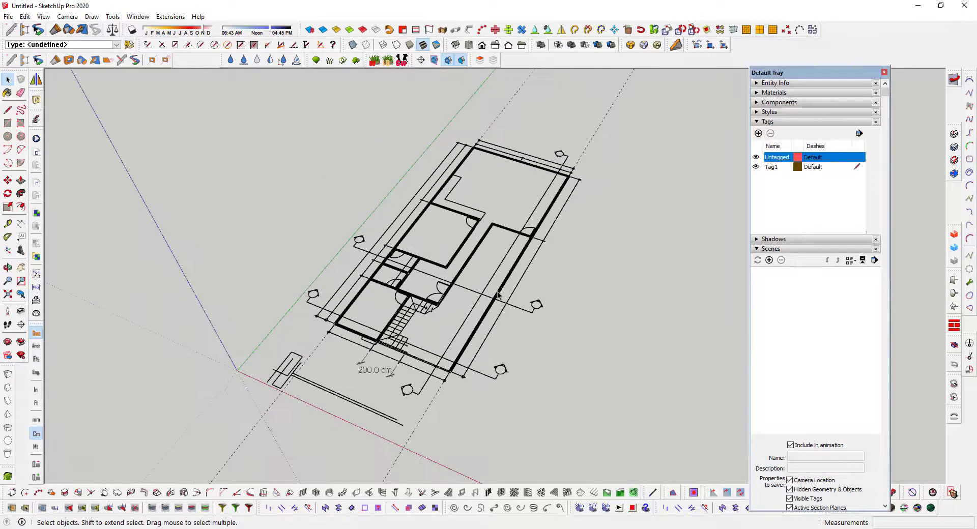
pyautogui.moveTo(425, 290); pyautogui.dragTo(448, 265, button='middle')
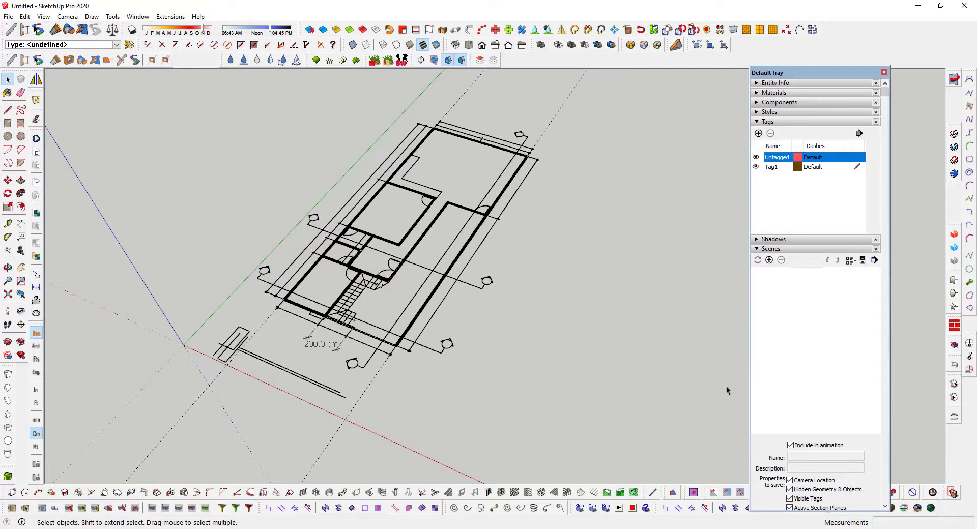